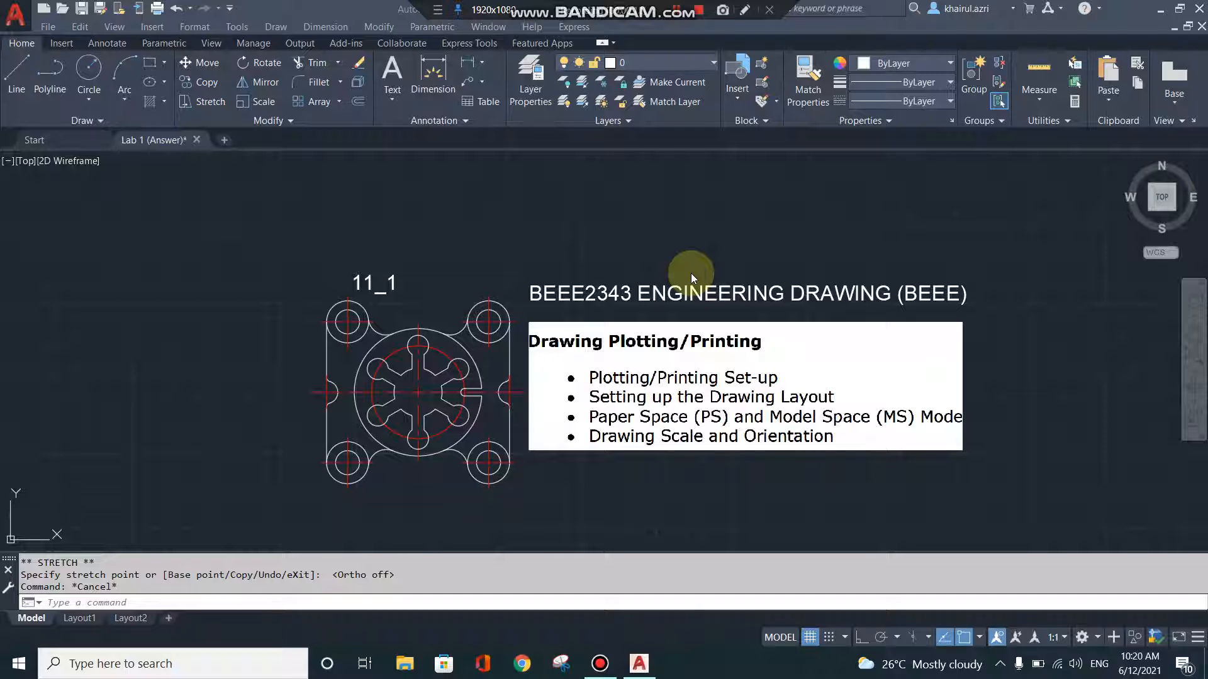
Step: Examine the part drawing in model space and compare it with how Layout1 and Layout2 present it on paper
scroll(631, 381, "up", 2)
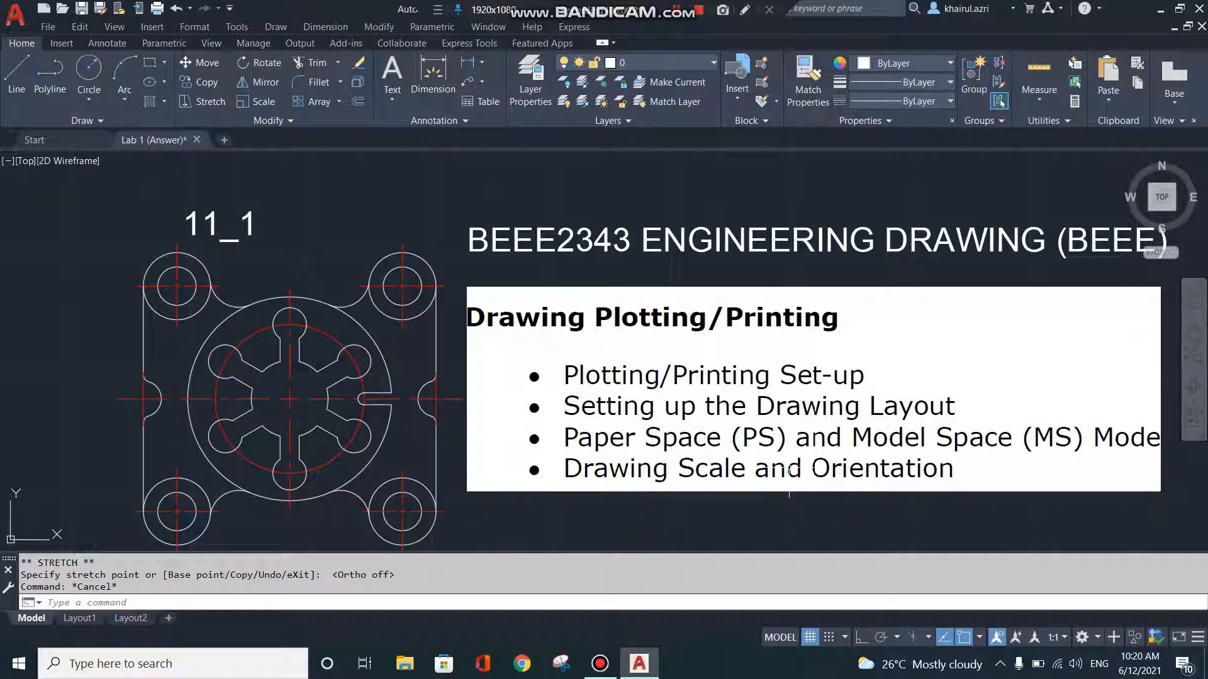
scroll(500, 251, "down", 2)
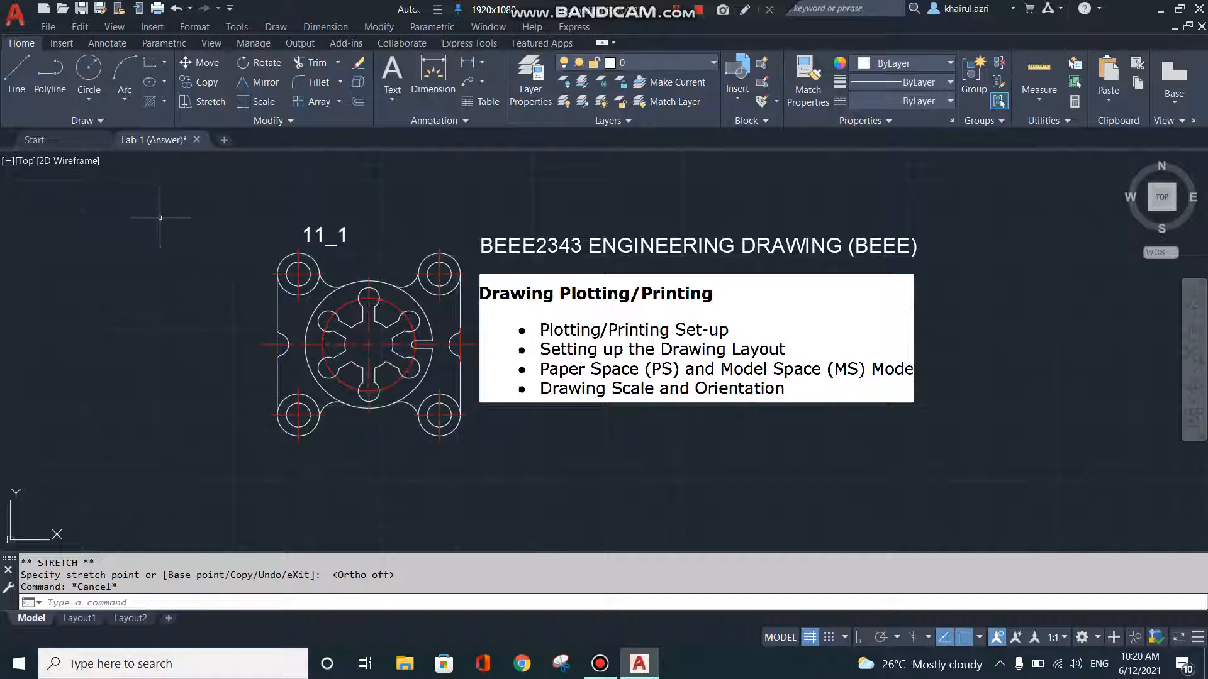
left_click(97, 617)
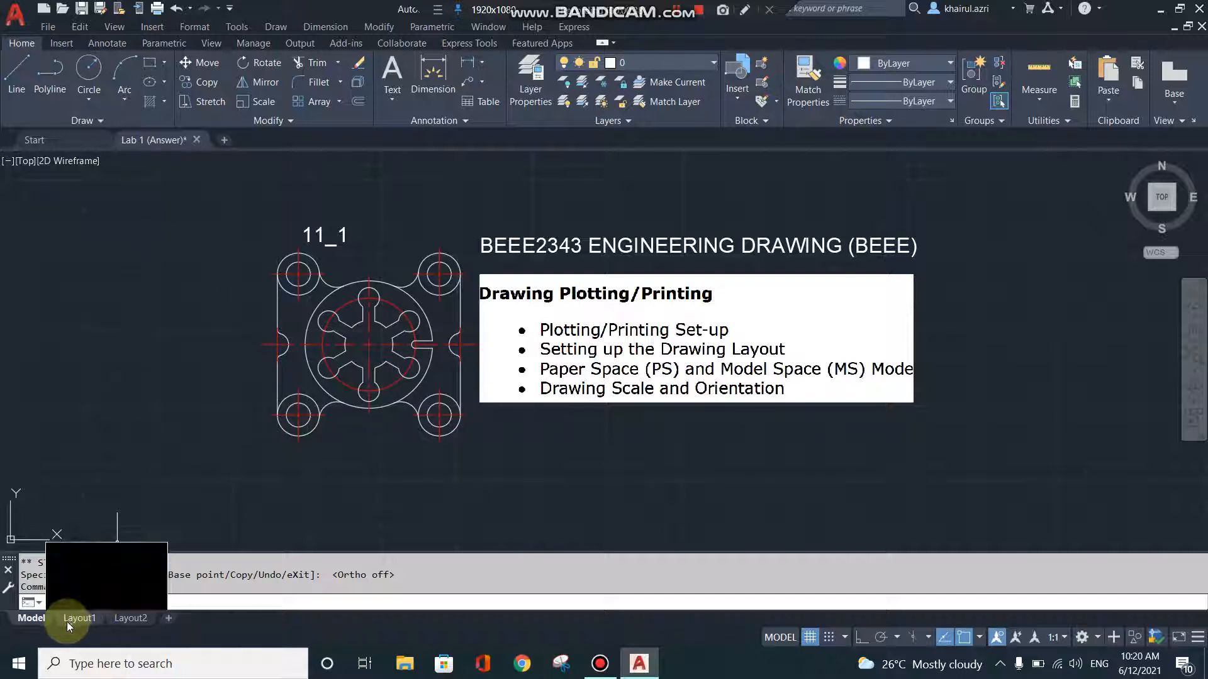
left_click(31, 621)
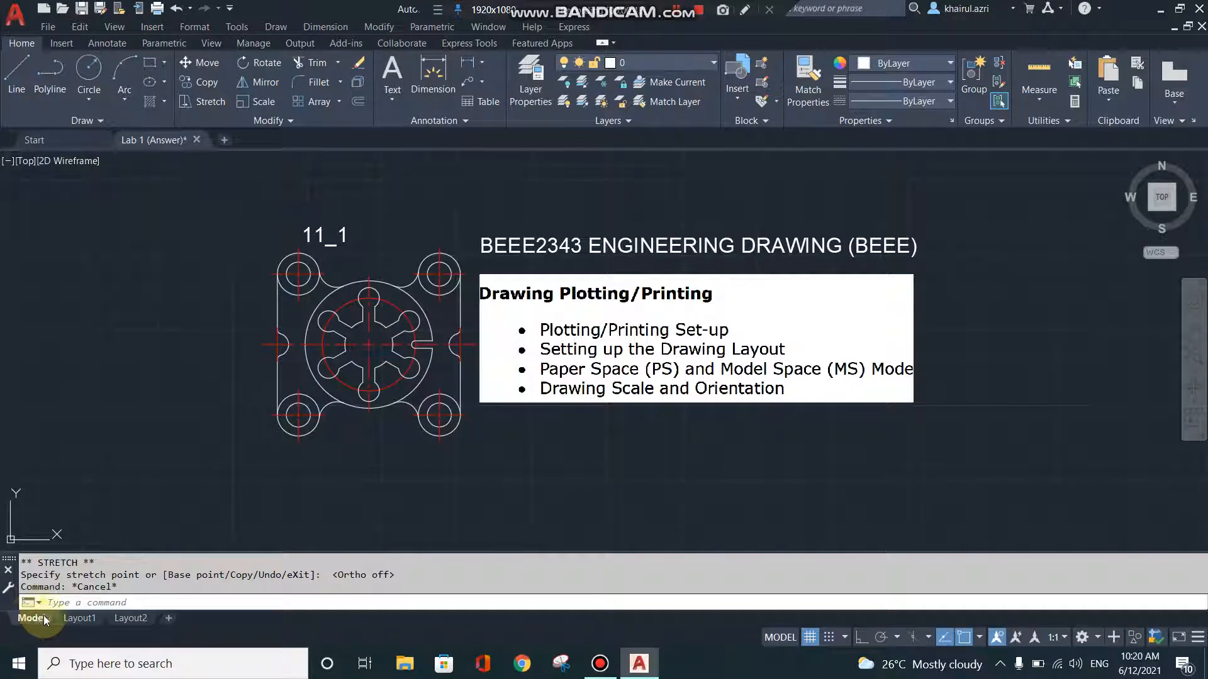
left_click(75, 619)
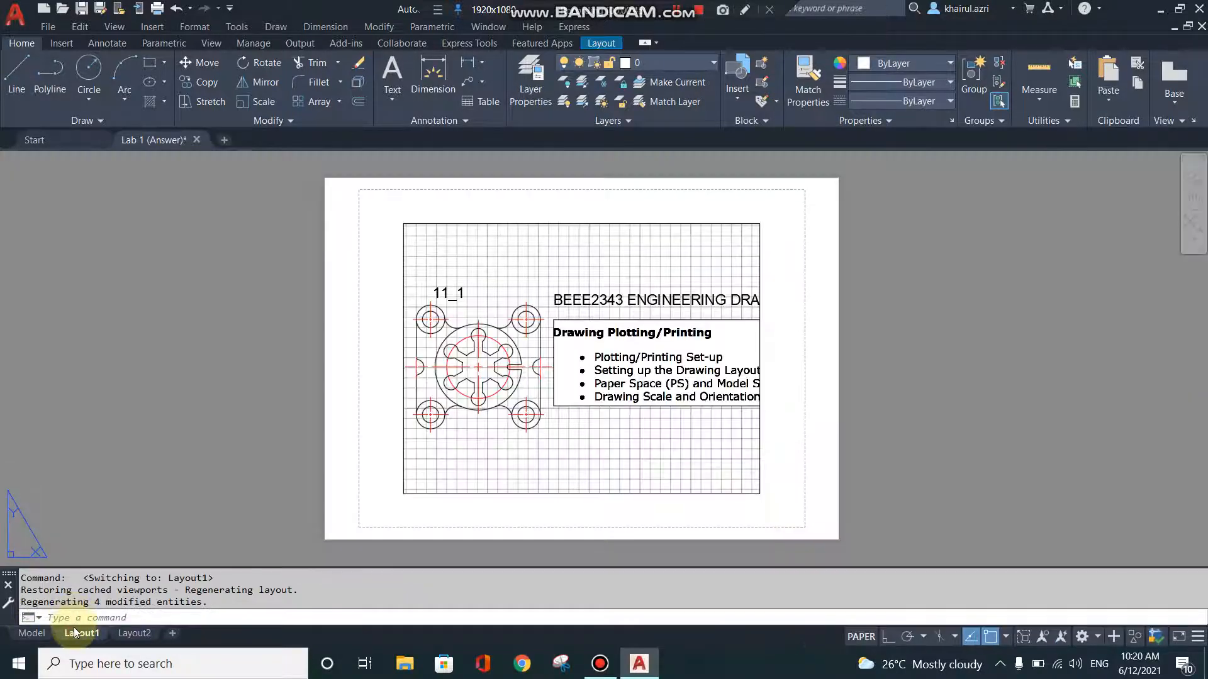
left_click(33, 635)
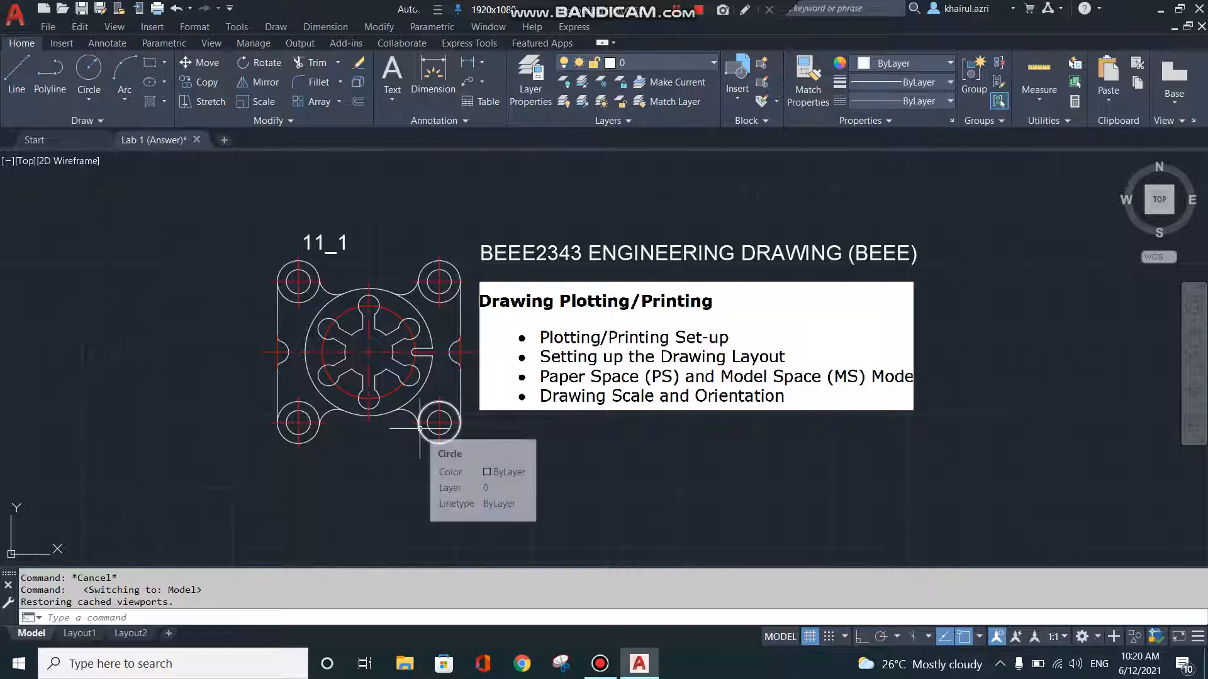
middle_click_drag(341, 479, 467, 451)
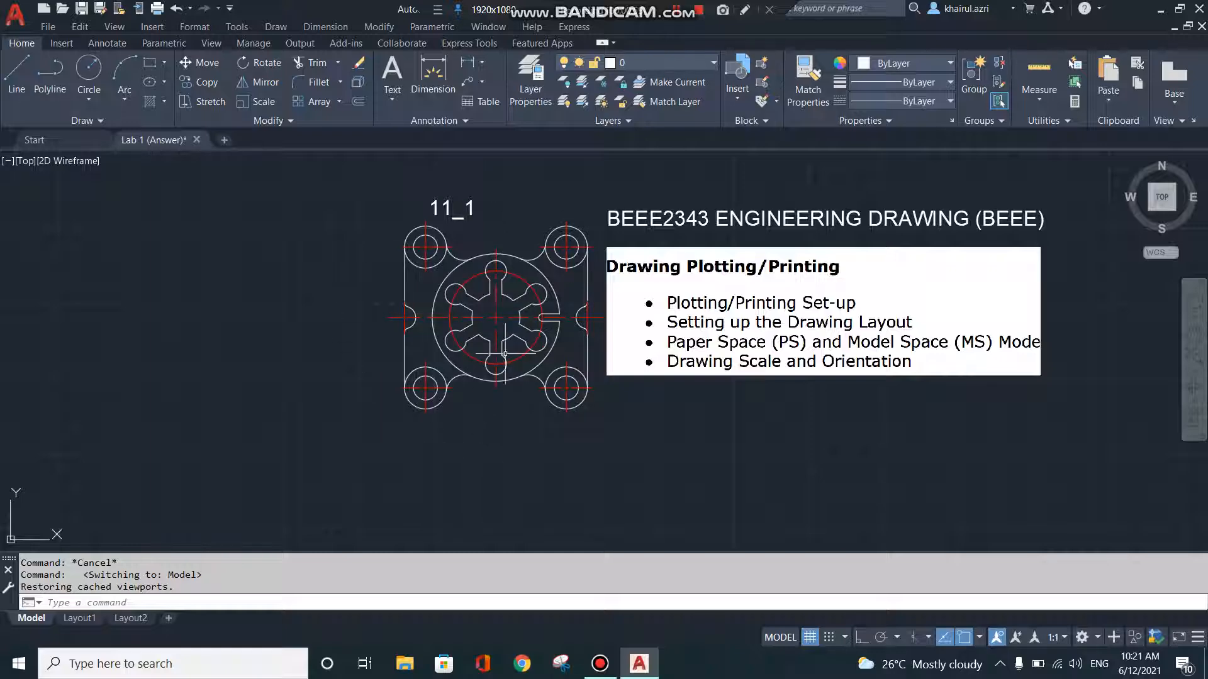
left_click(80, 618)
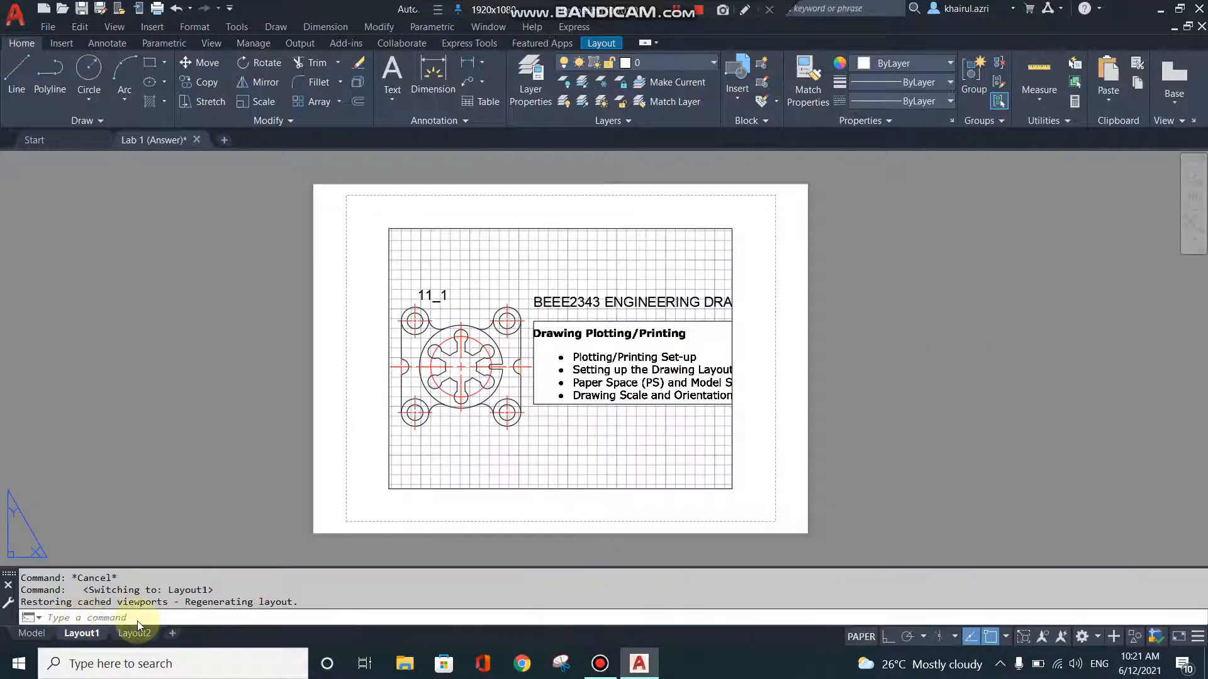
left_click(138, 633)
left_click(82, 634)
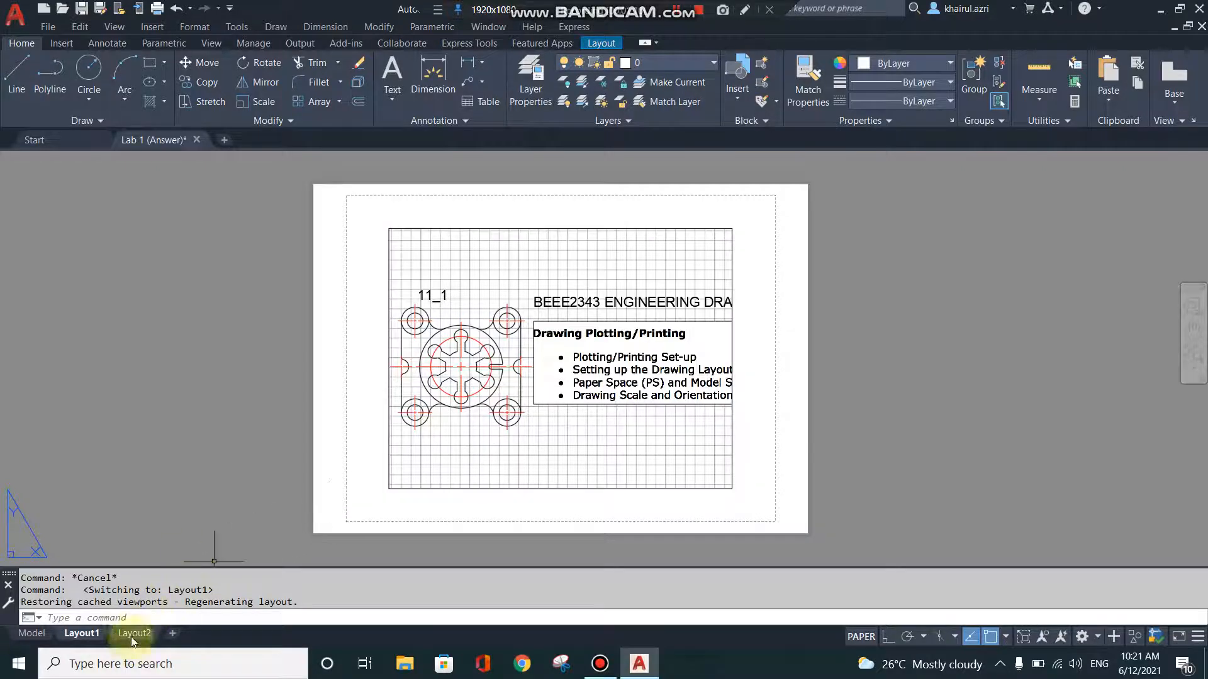
left_click(33, 634)
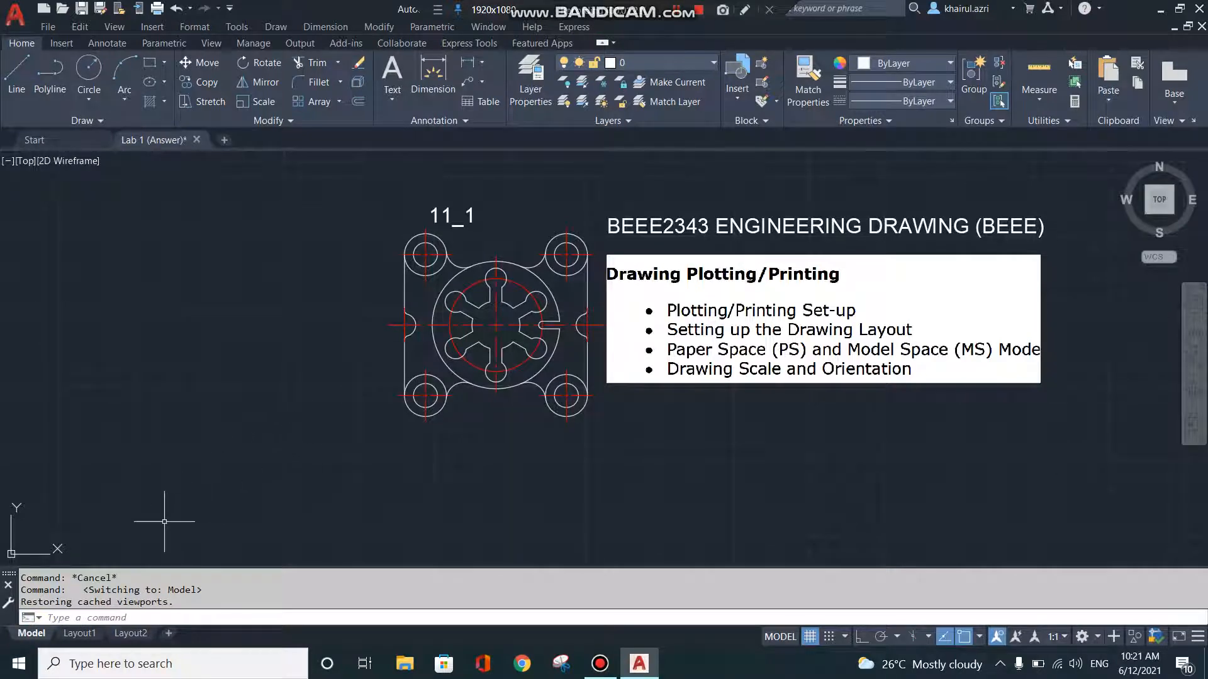
Step: Rename Layout1 as "A4 Part 1"
mouse_move(70, 636)
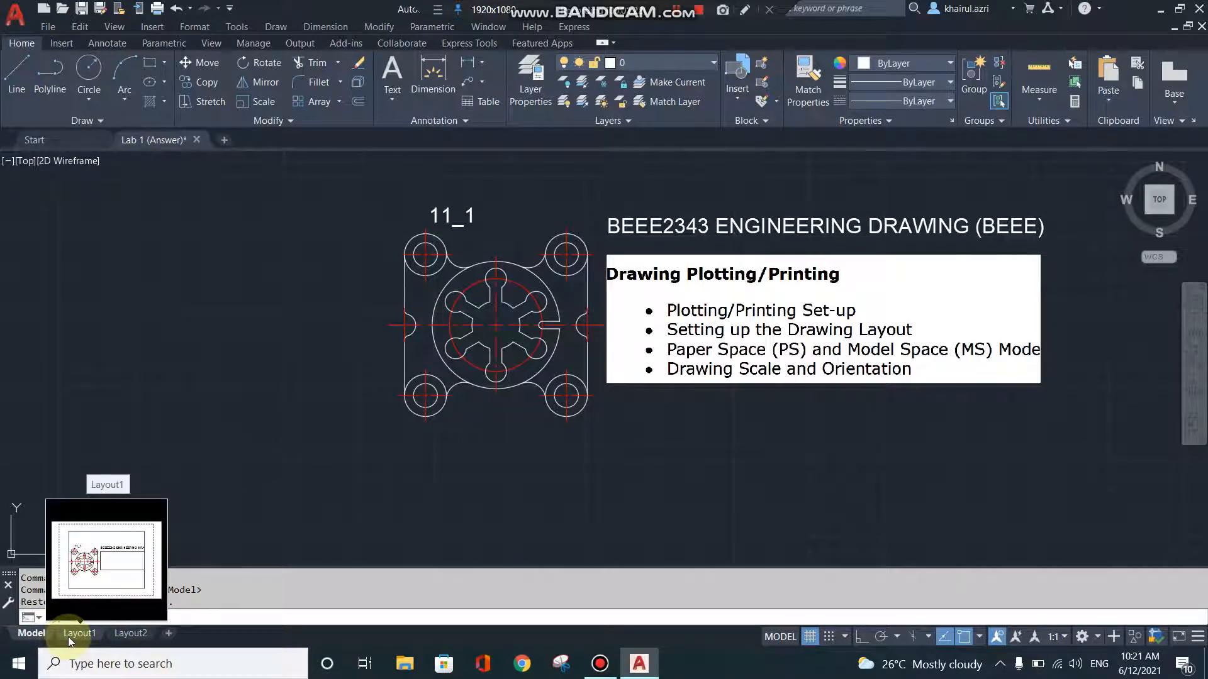
left_click(71, 635)
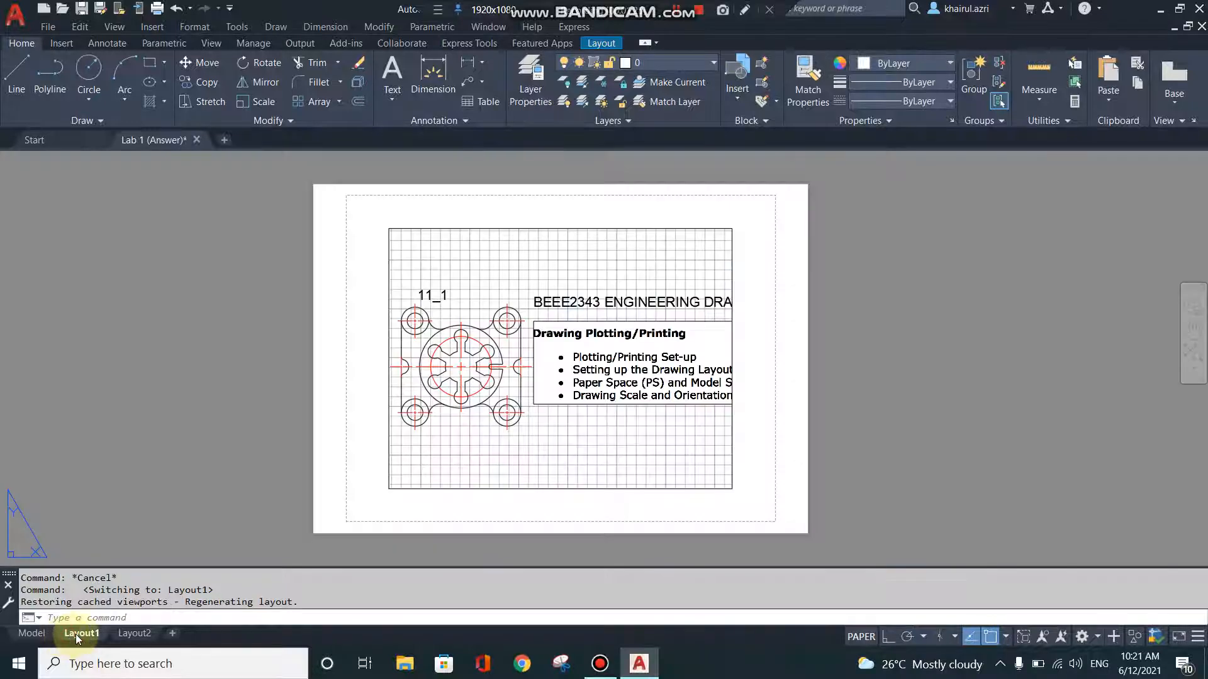
right_click(76, 638)
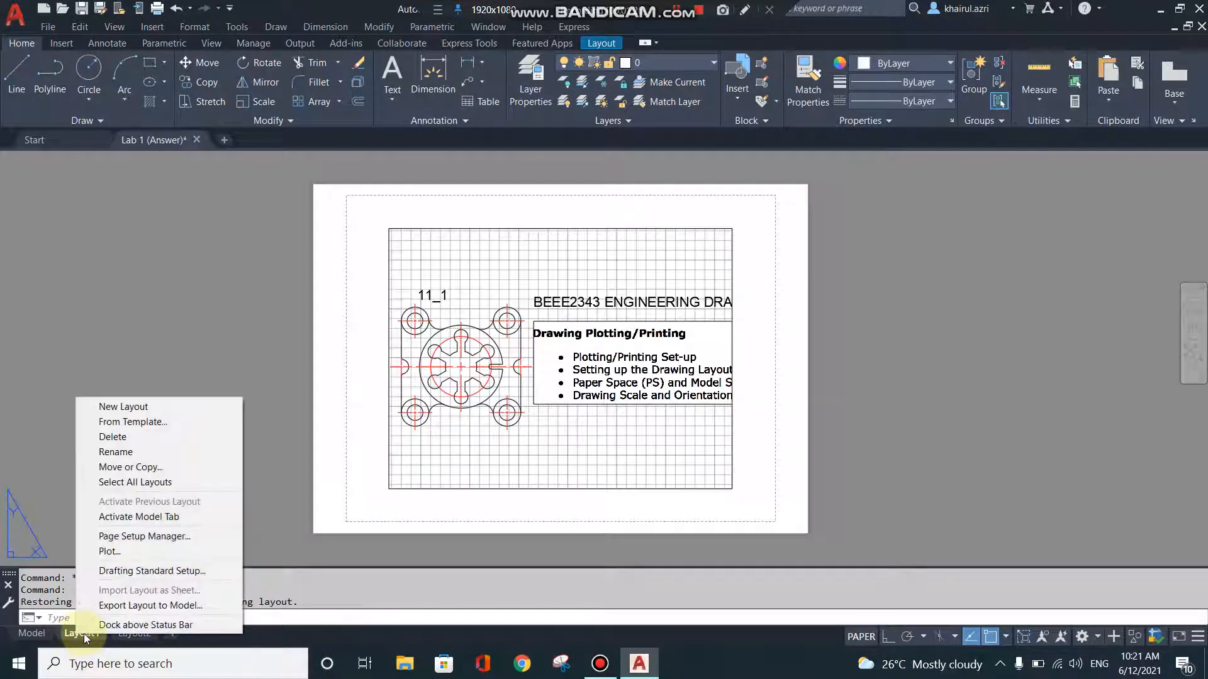
left_click(148, 454)
type("A4")
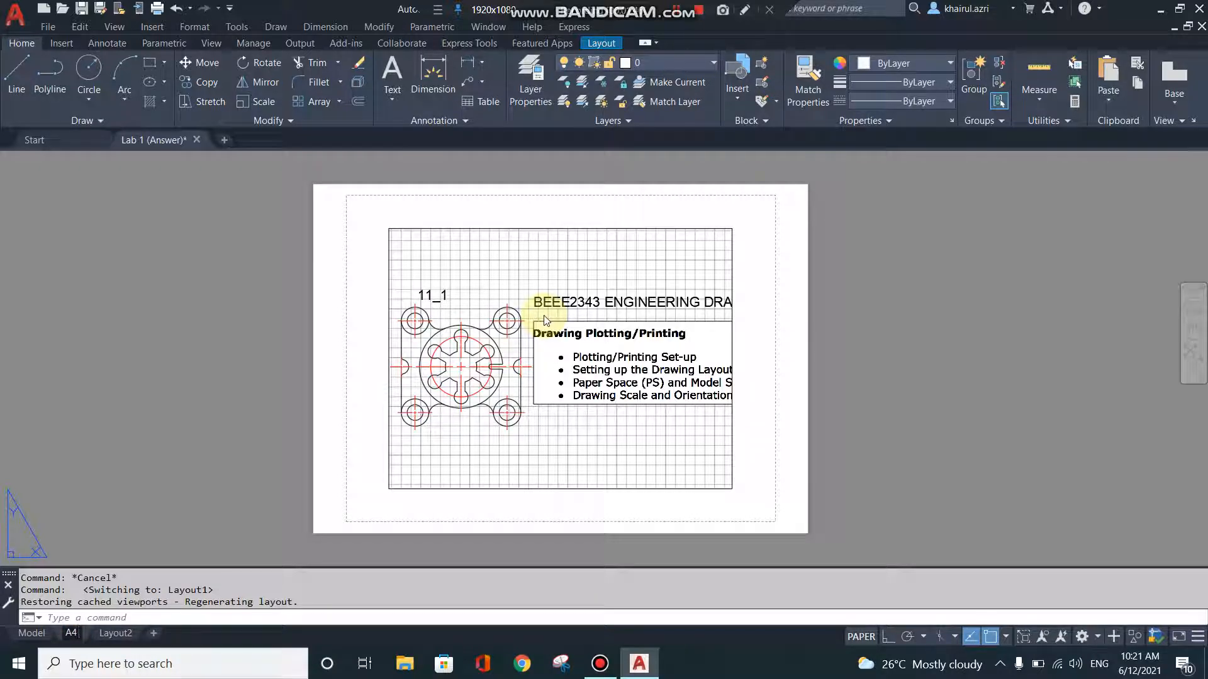
type(" Part")
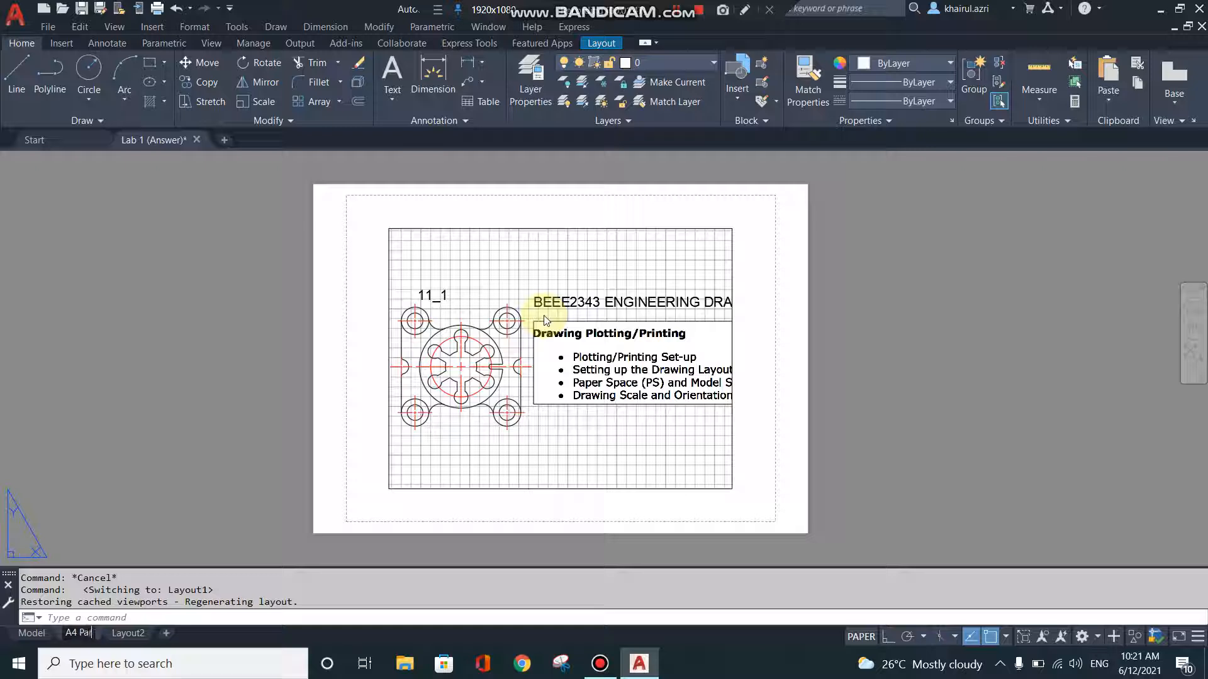
type(" 1")
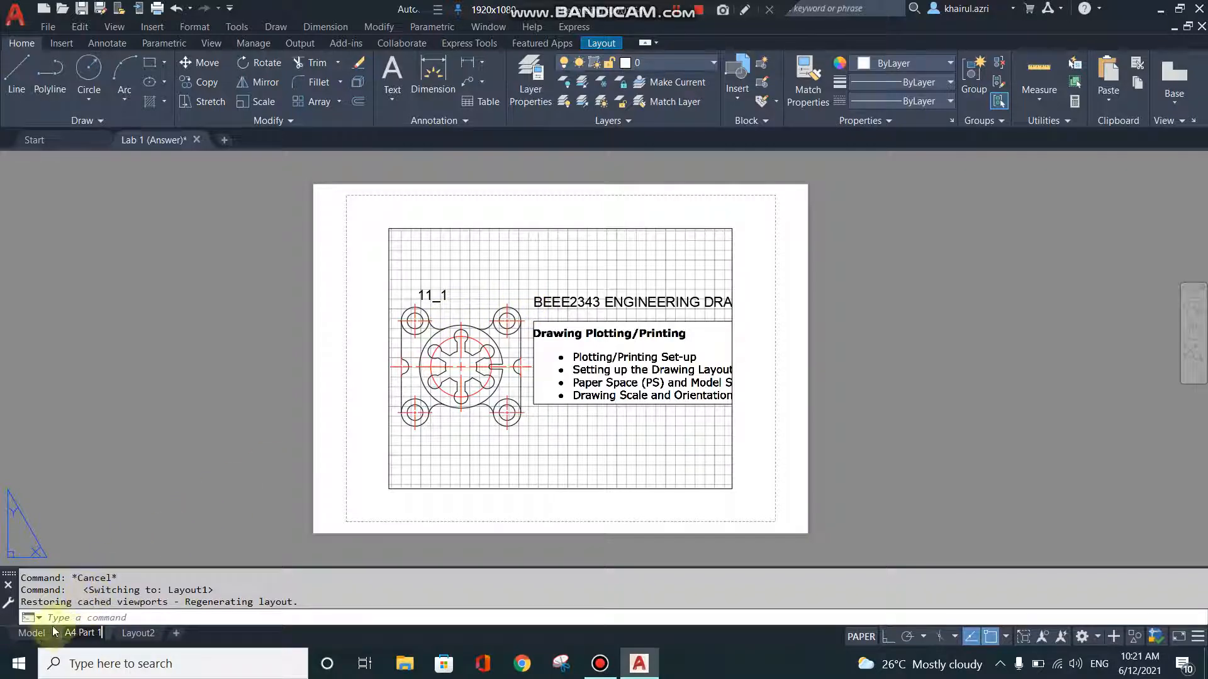
left_click(34, 634)
Step: Modify the page setup of the A4 Part 1 layout to use the DWG To PDF.pc3 plotter
left_click(83, 633)
right_click(90, 639)
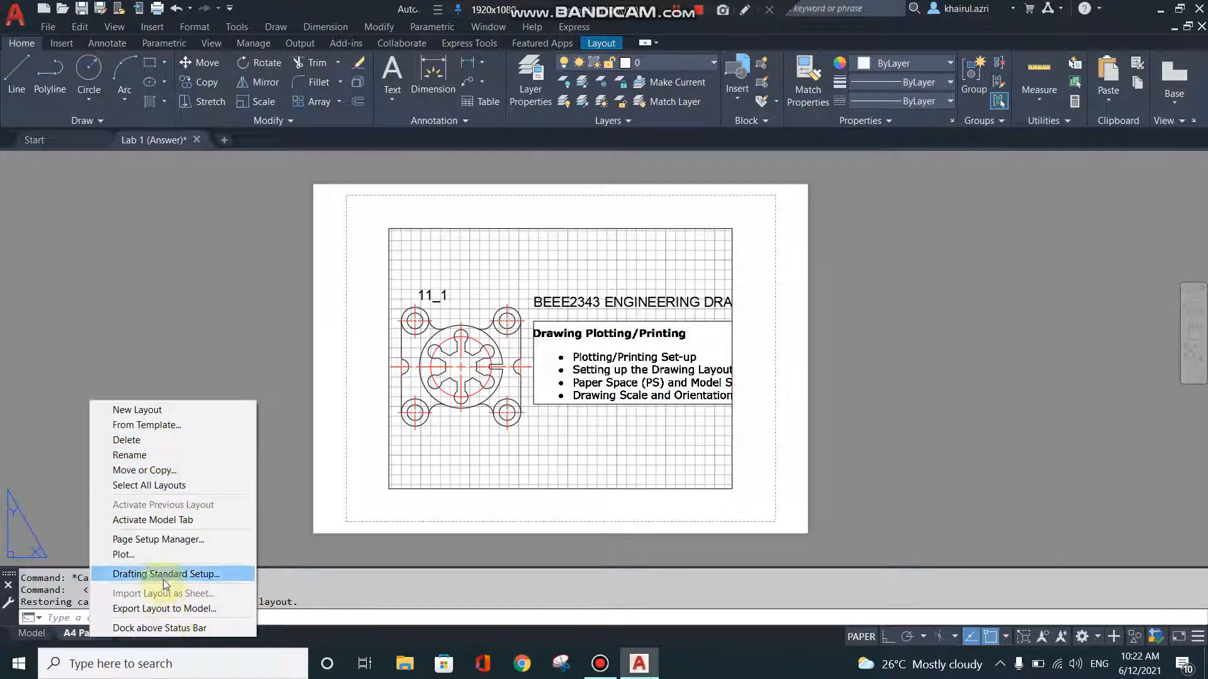
left_click(164, 542)
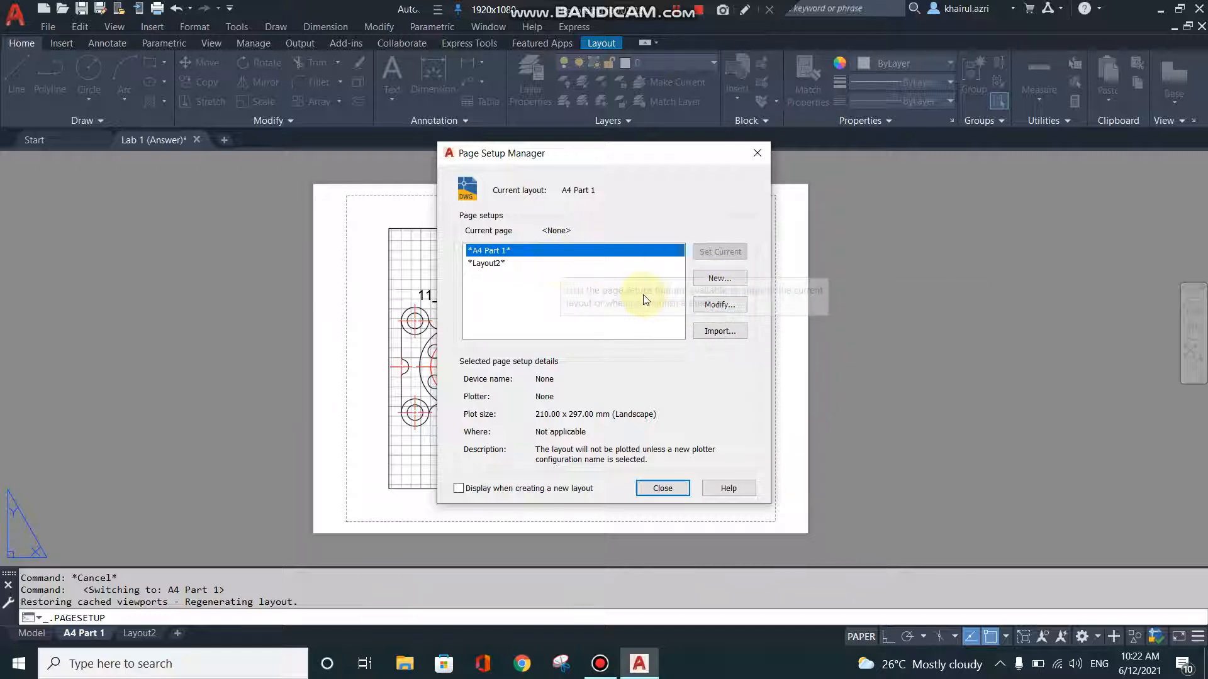
left_click(719, 305)
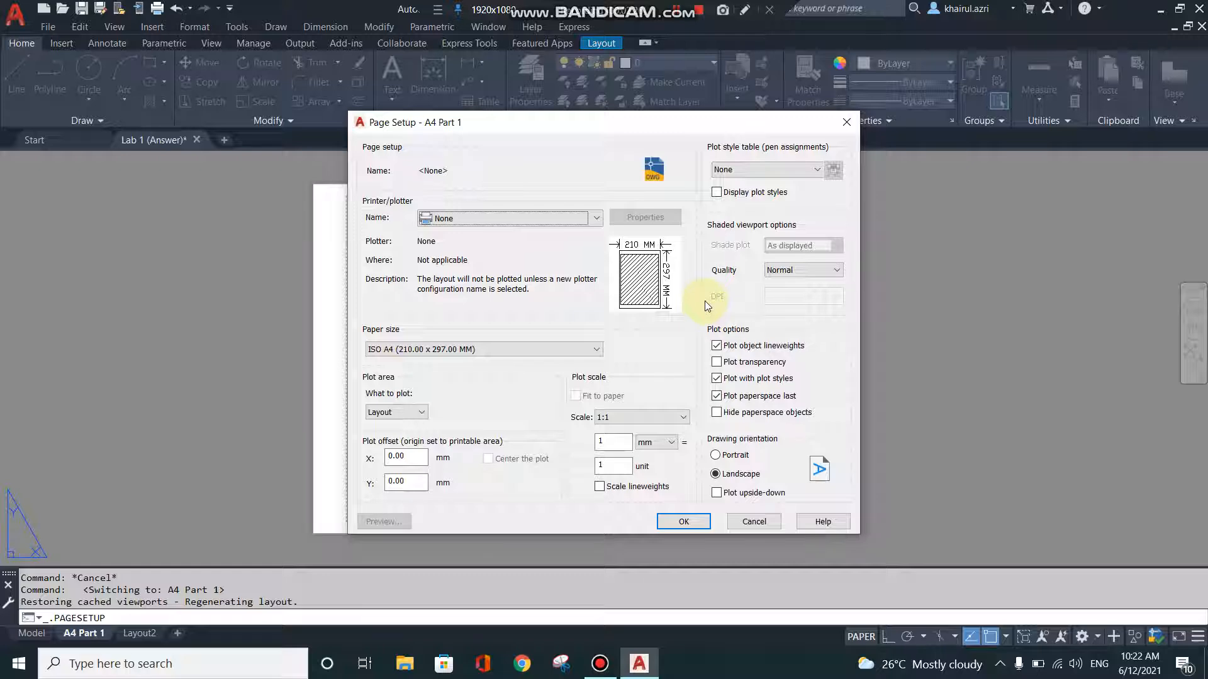
left_click(596, 218)
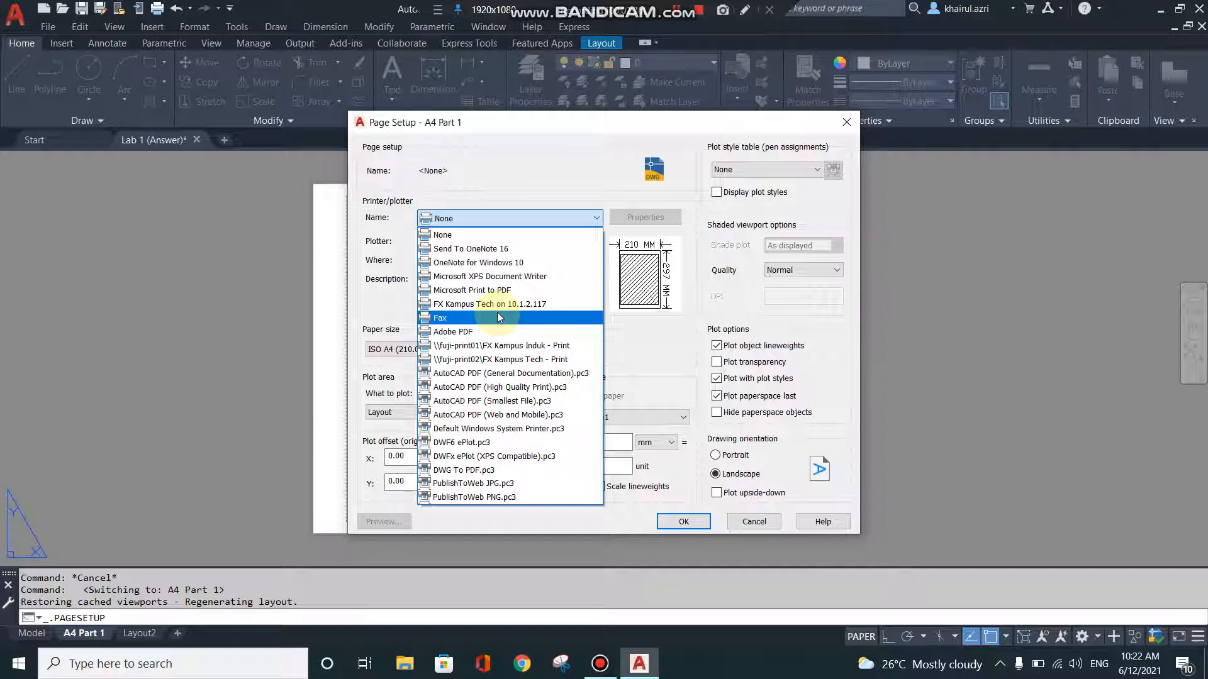
left_click(493, 470)
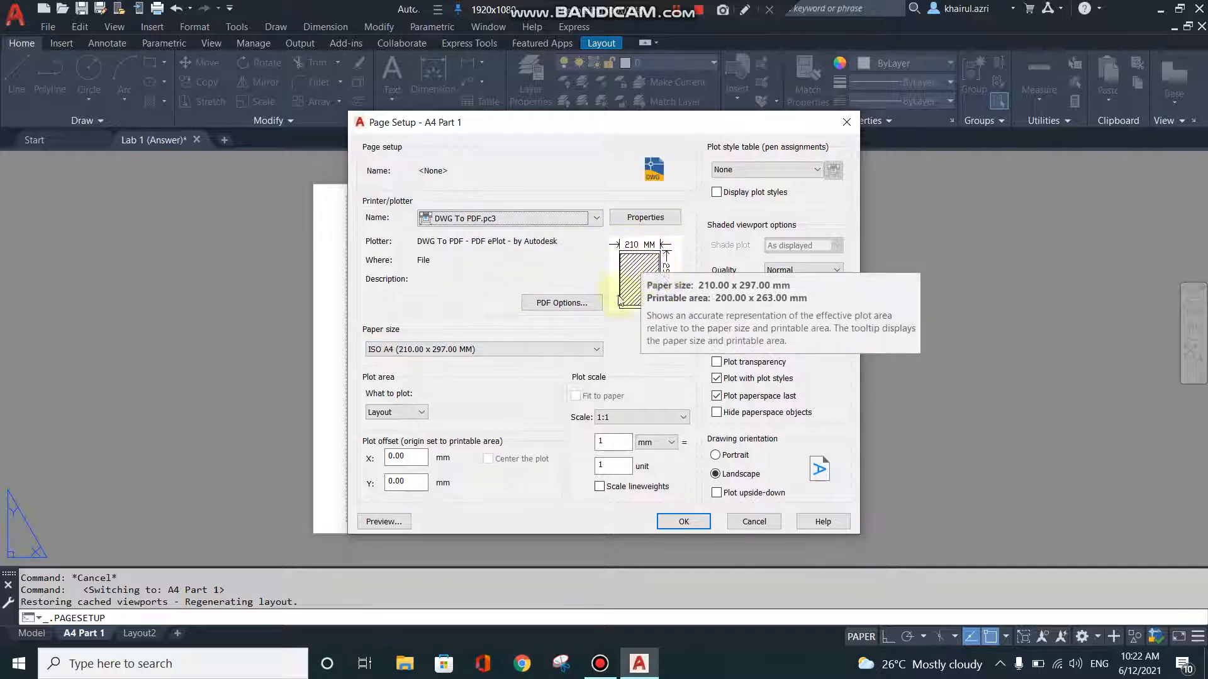
Step: Set the paper size to ISO expand A4 (297.00 x 210.00 MM)
left_click(598, 350)
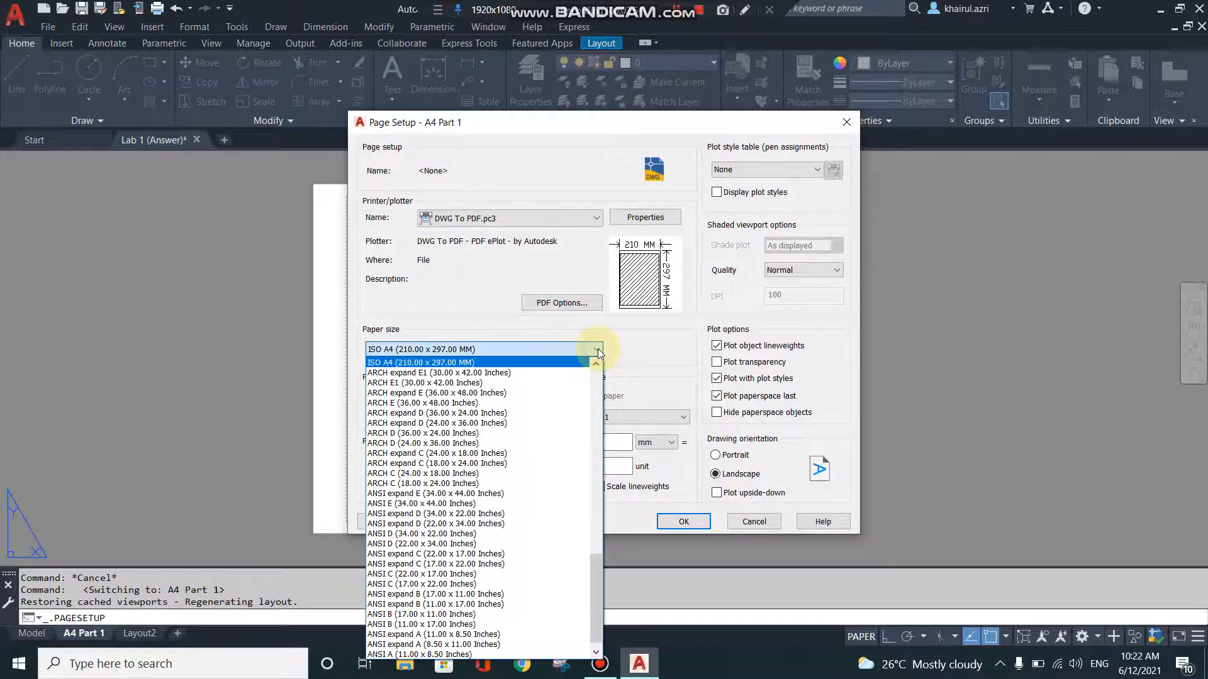
scroll(596, 570, "up", 3)
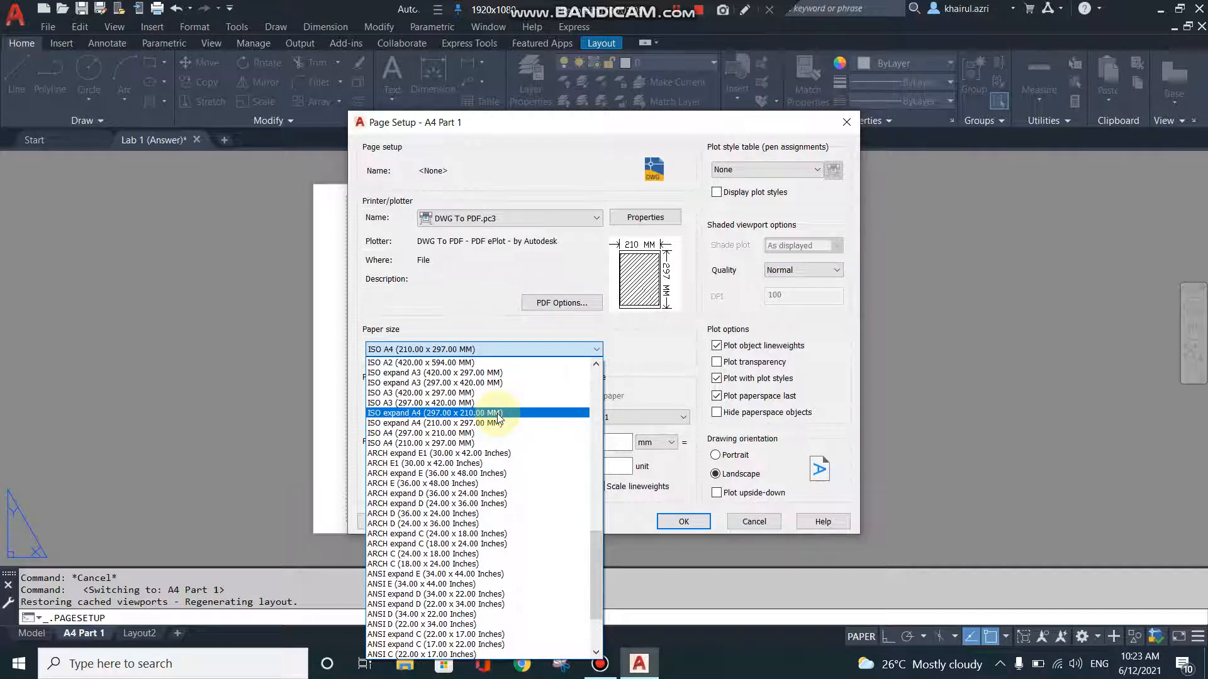
left_click(497, 414)
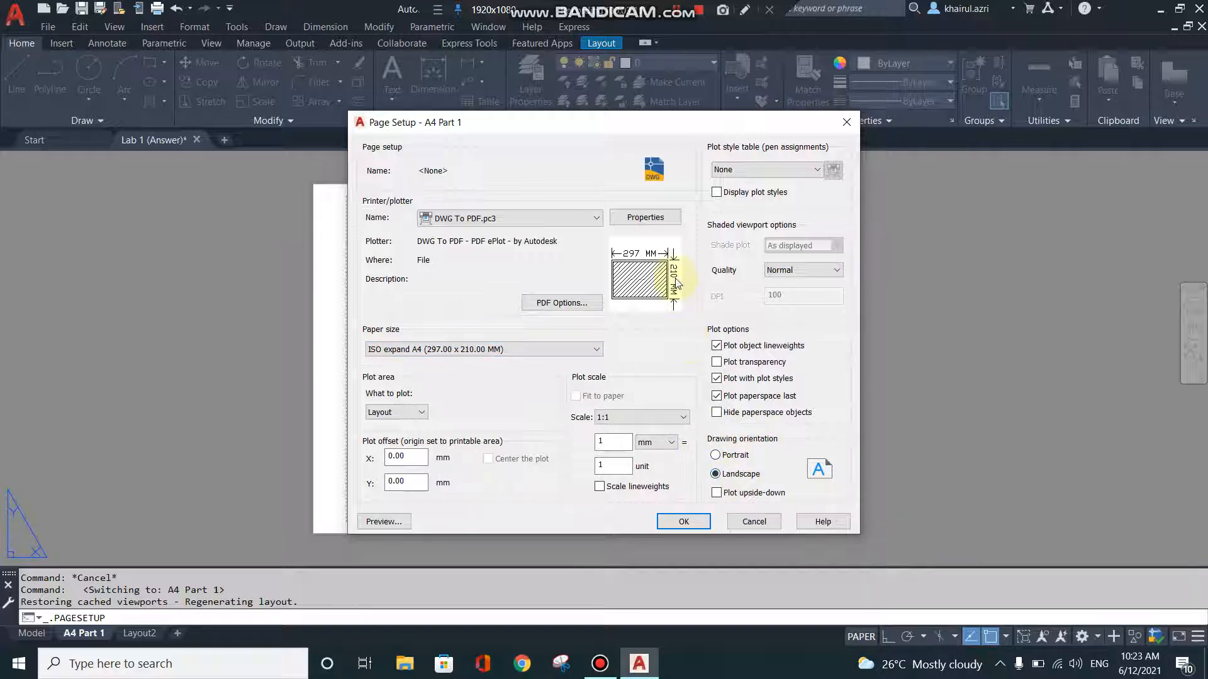
mouse_move(661, 267)
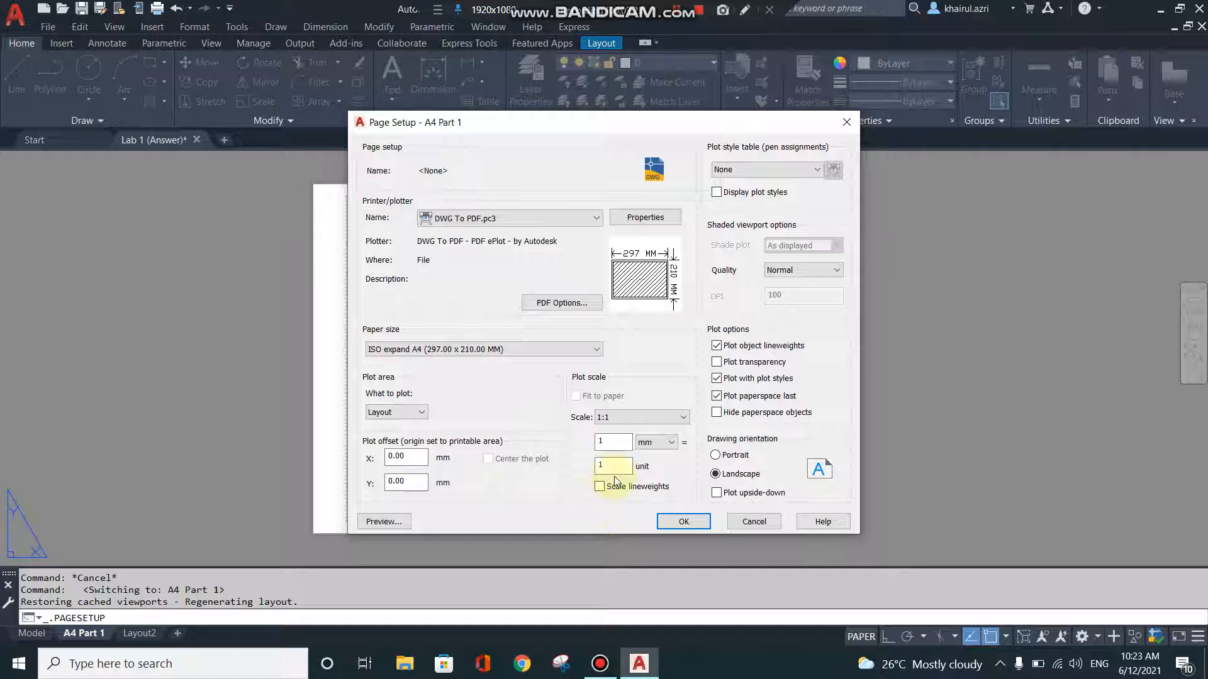
Step: Set the plot style table to None, apply the page setup and close the Page Setup Manager
left_click(764, 168)
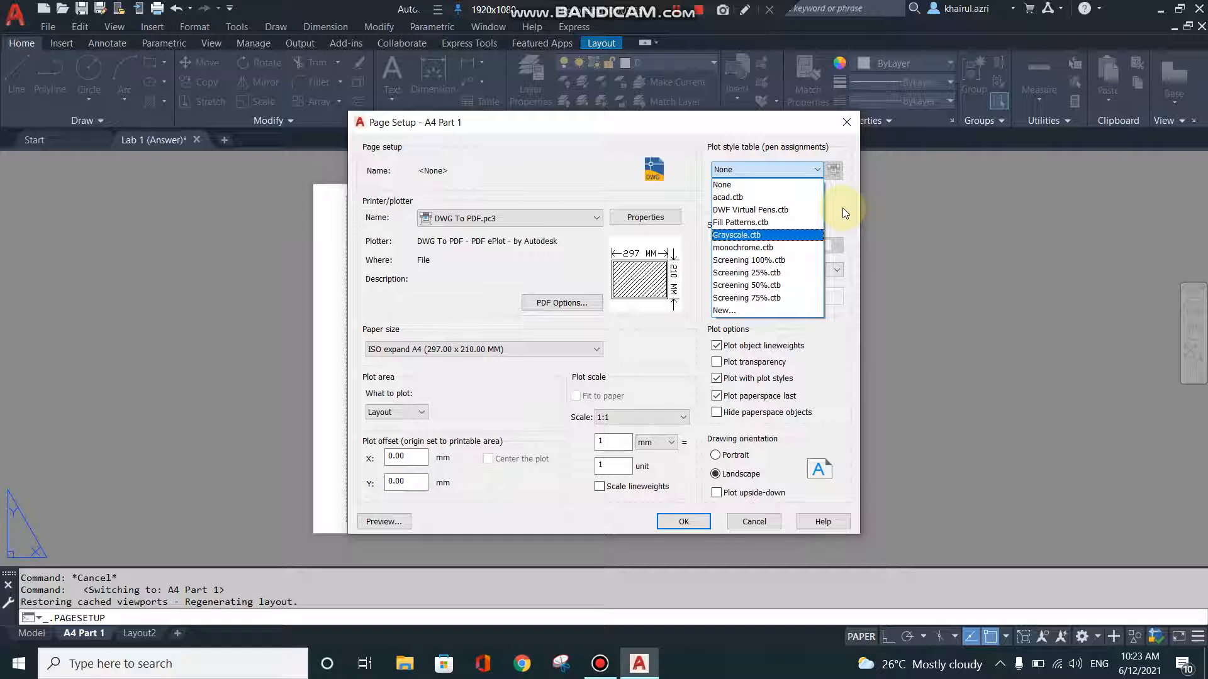
left_click(762, 182)
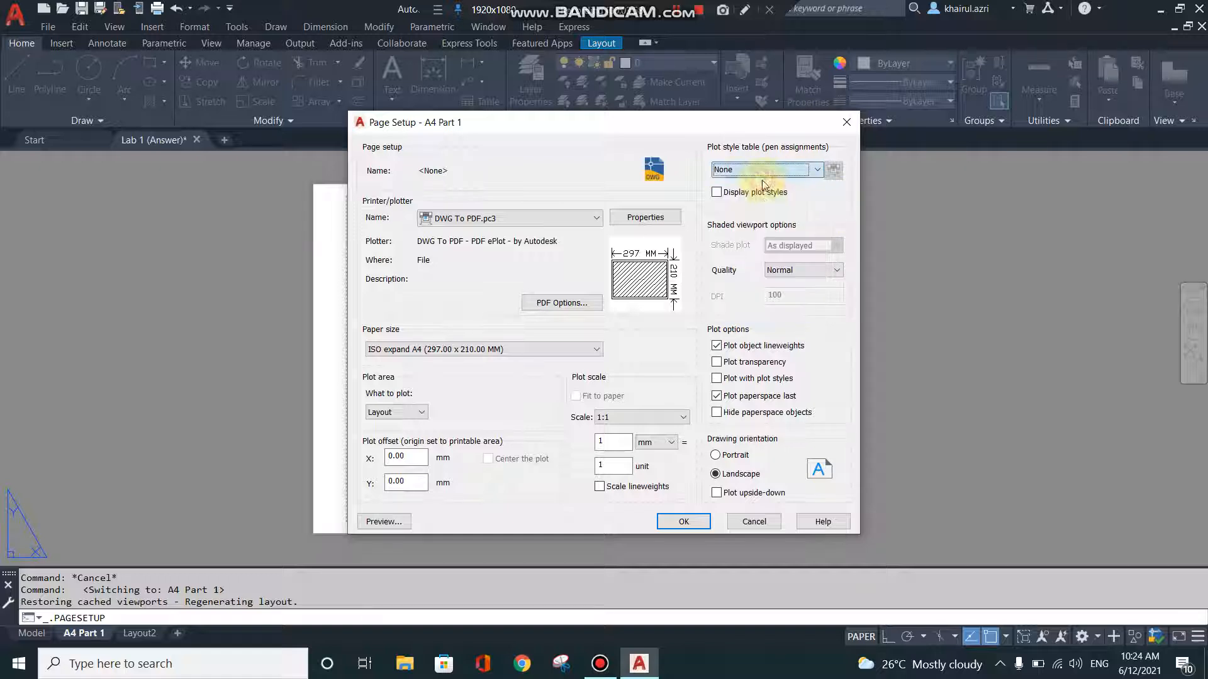
left_click(670, 523)
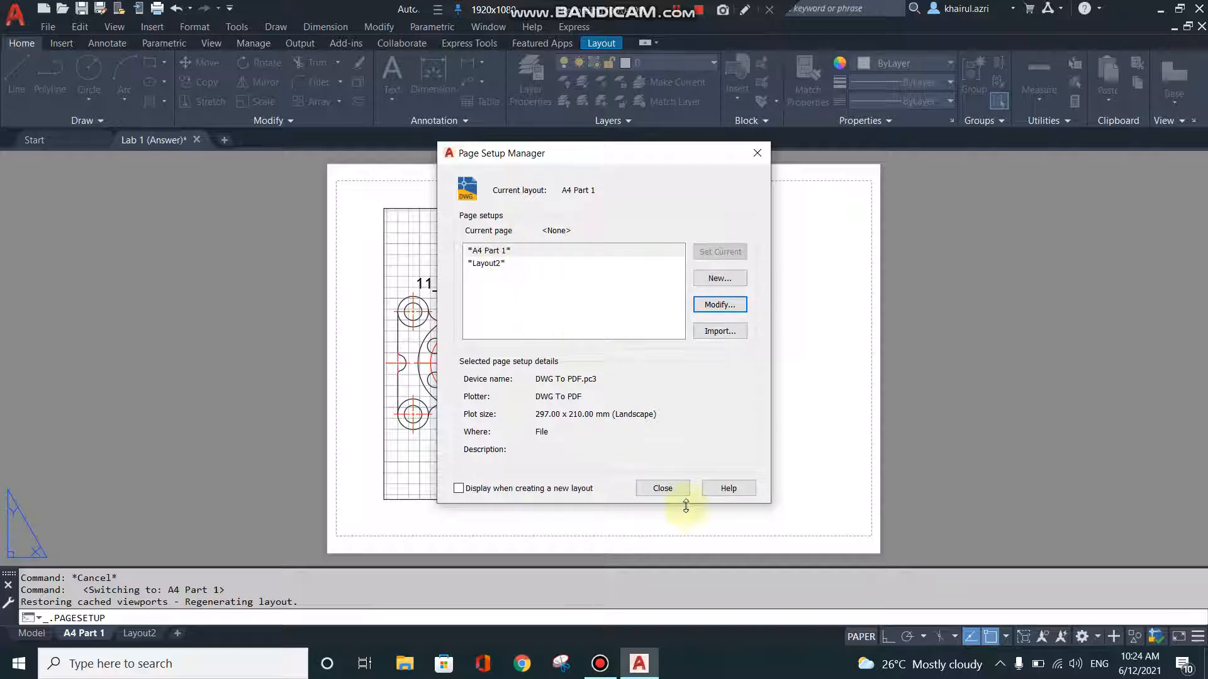
left_click(669, 493)
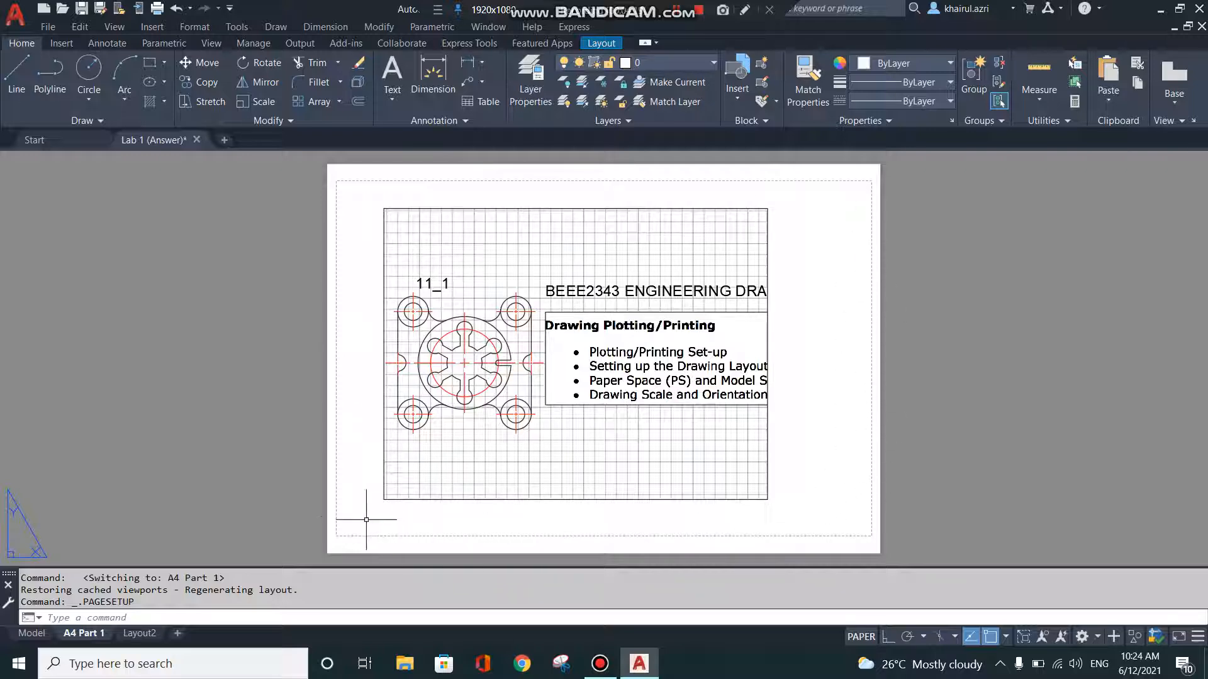
Step: Delete the default viewport from the A4 Part 1 layout
left_click(735, 208)
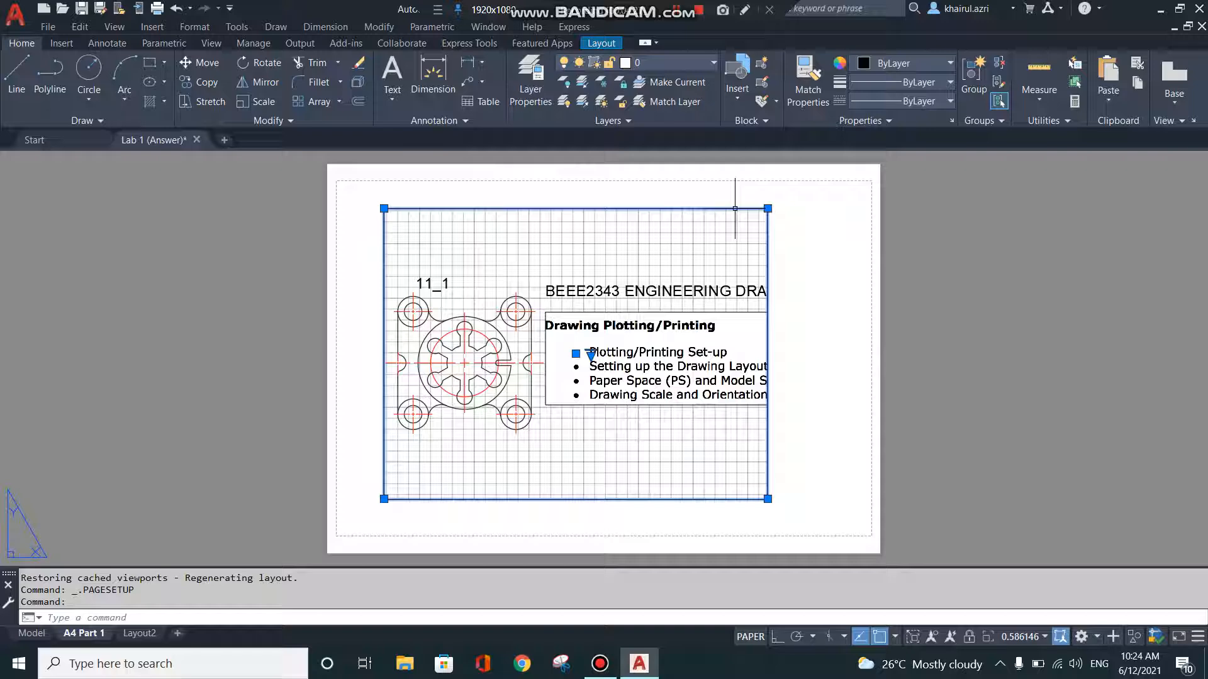
key("Delete")
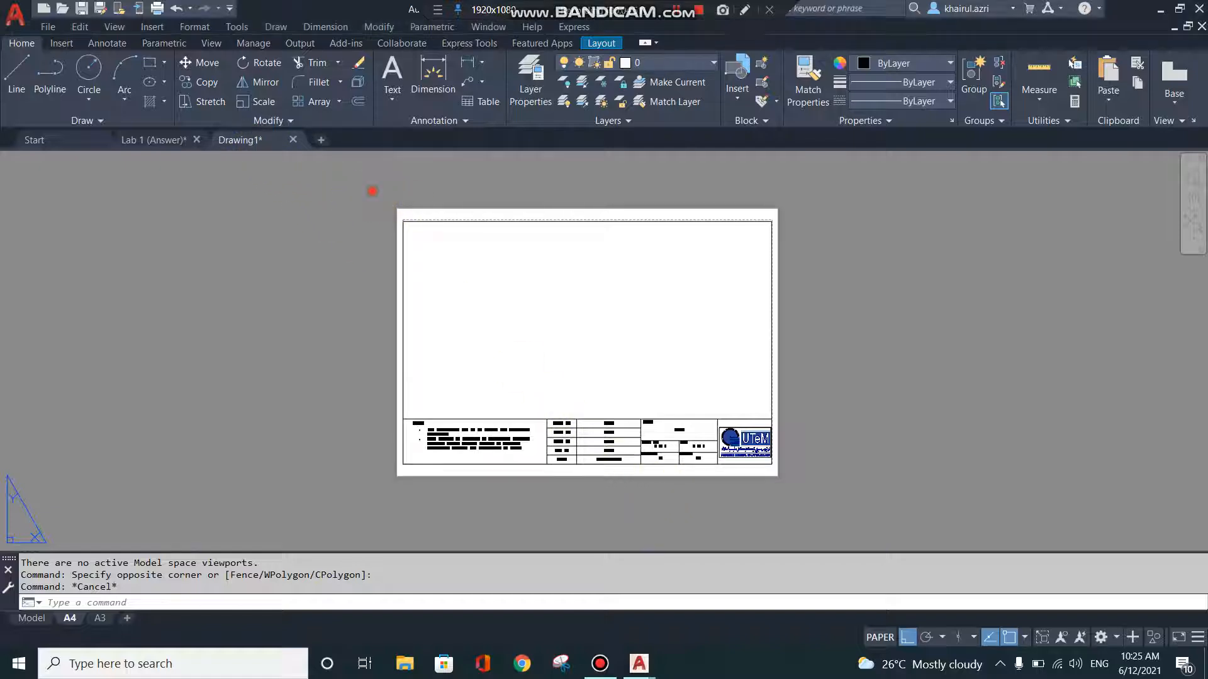
Step: Copy the whole border and title block from the A4 layout of Drawing1
left_click(401, 216)
left_click(803, 491)
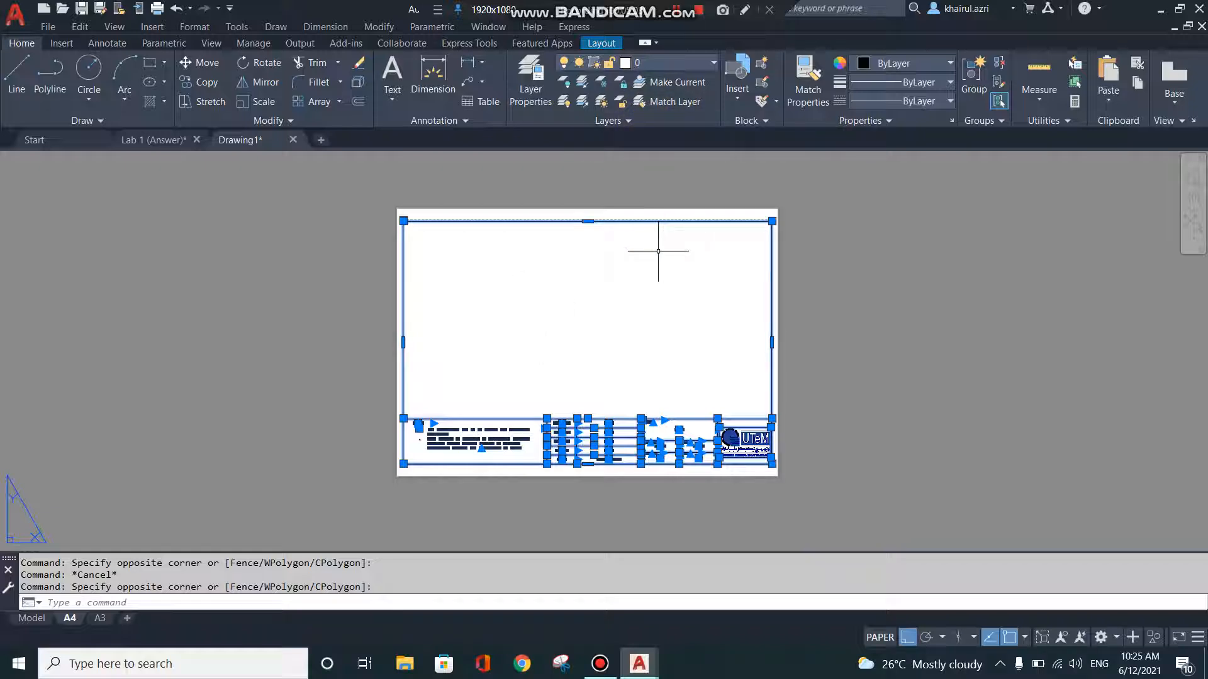
key("Delete")
Step: Paste the copied border and title block into the A4 Part 1 layout of Lab 1 (Answer), near the printable area's lower-left corner
left_click(150, 140)
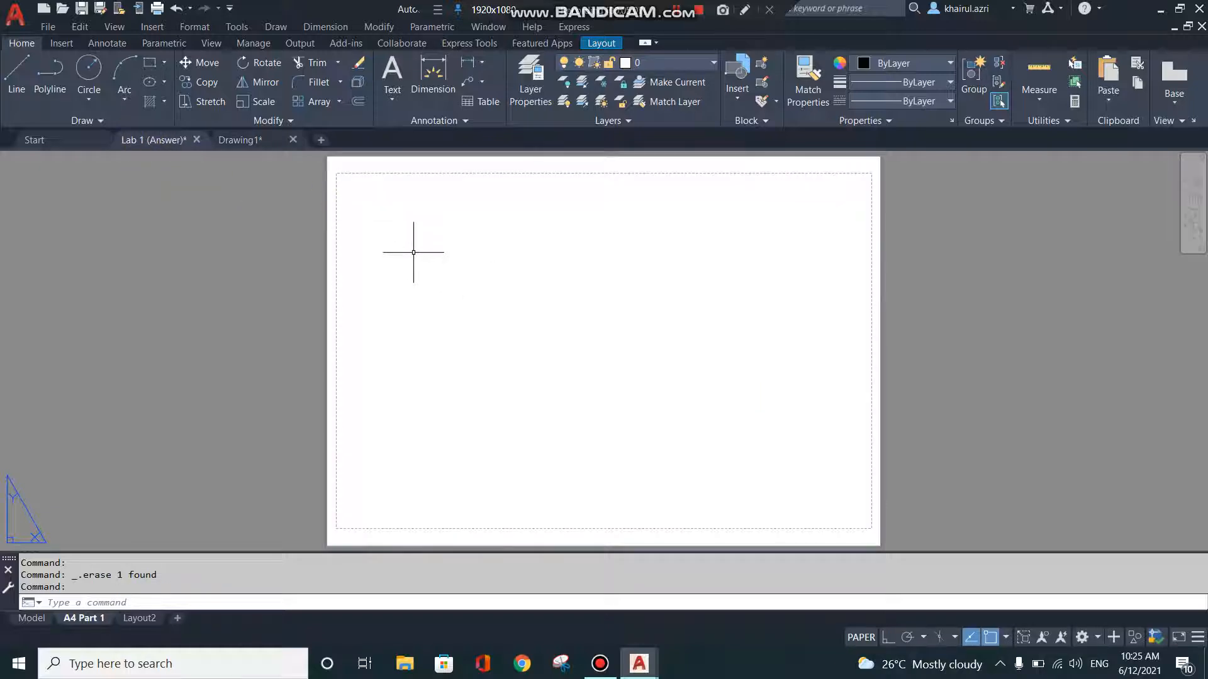
key("ctrl+v")
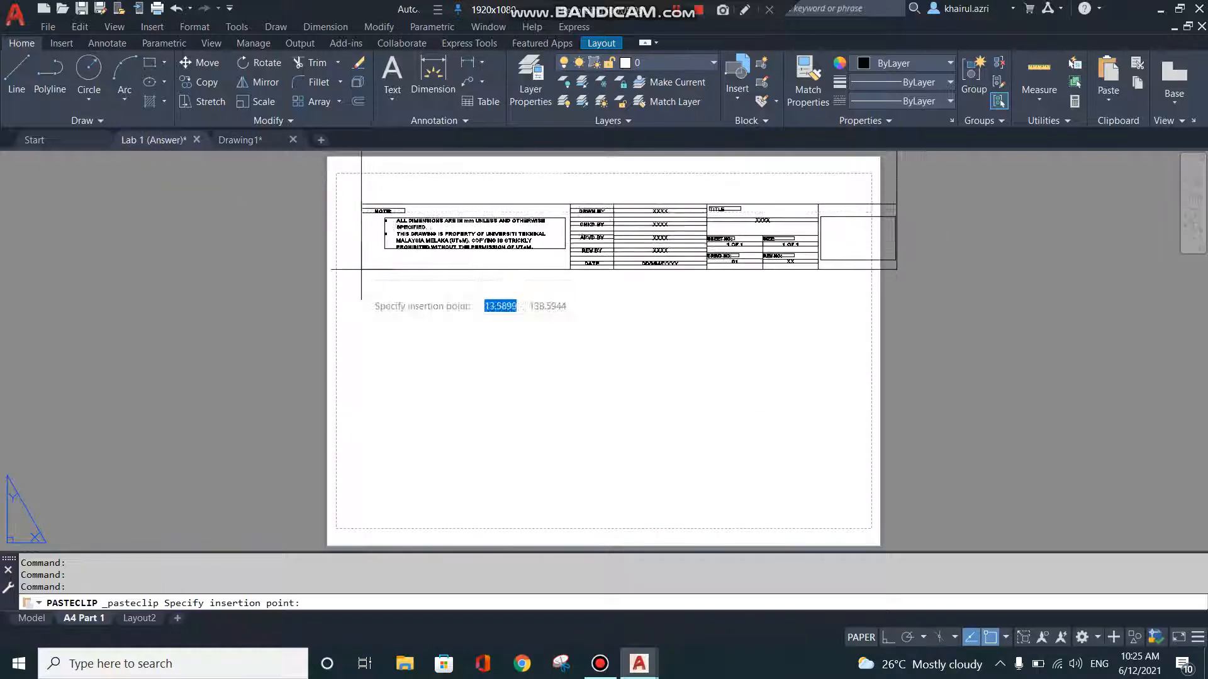
scroll(380, 434, "down", 3)
middle_click_drag(381, 434, 499, 354)
scroll(499, 354, "up", 5)
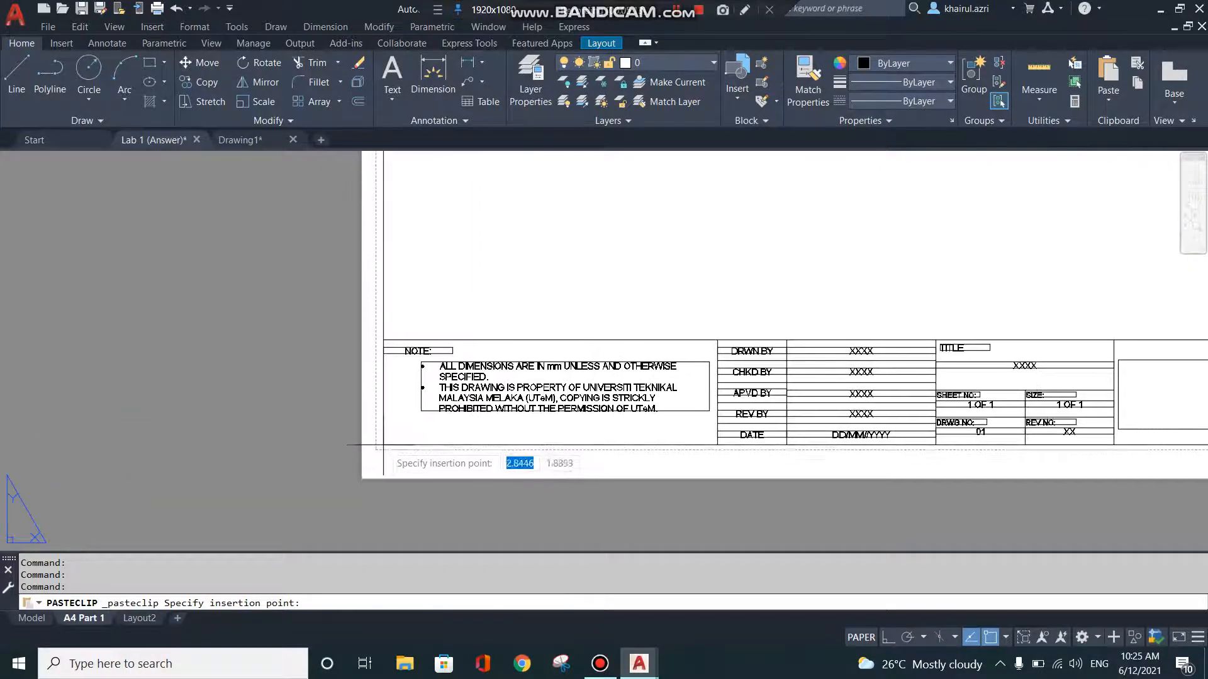
left_click(378, 447)
scroll(555, 393, "down", 3)
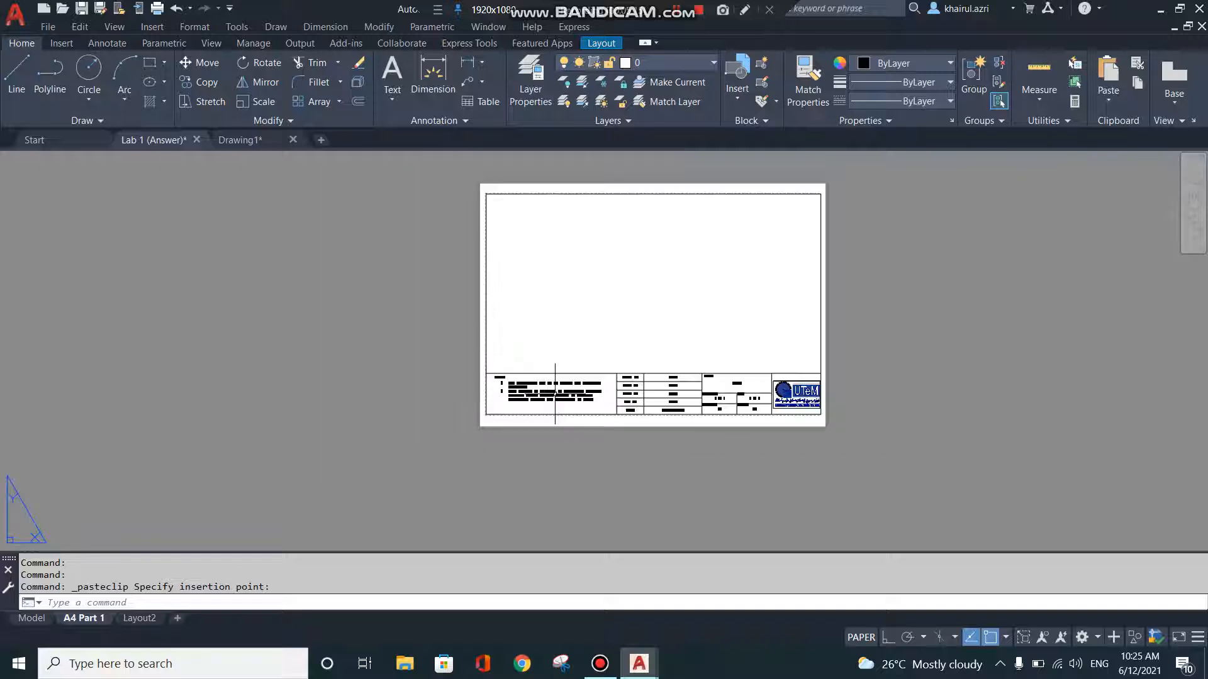
Step: Examine the pasted border's edges and lower-left corner against the dashed printable area
scroll(644, 271, "up", 2)
scroll(750, 338, "up", 1)
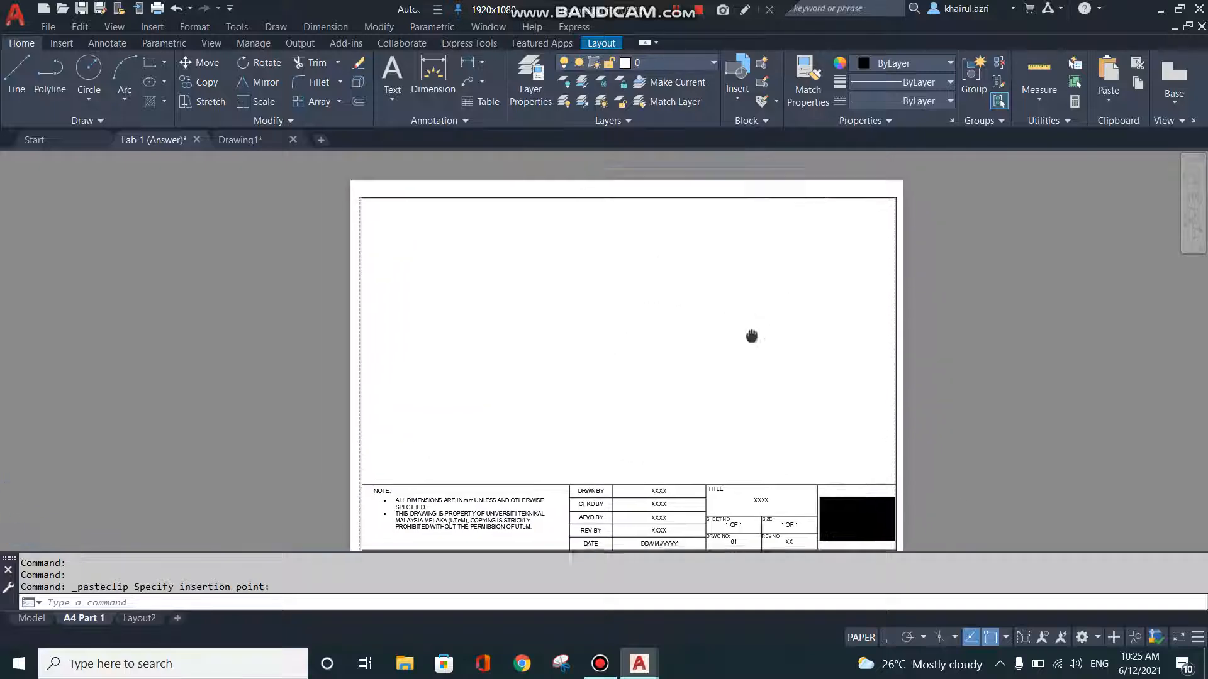
scroll(486, 238, "up", 2)
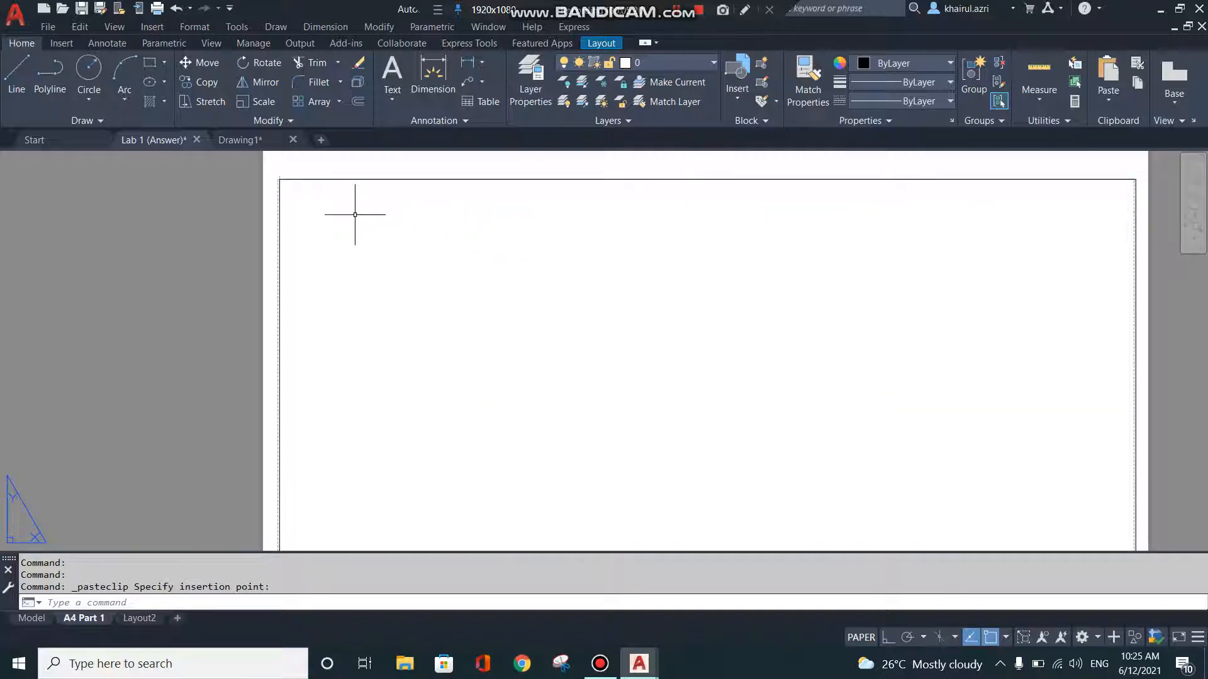
scroll(585, 262, "down", 2)
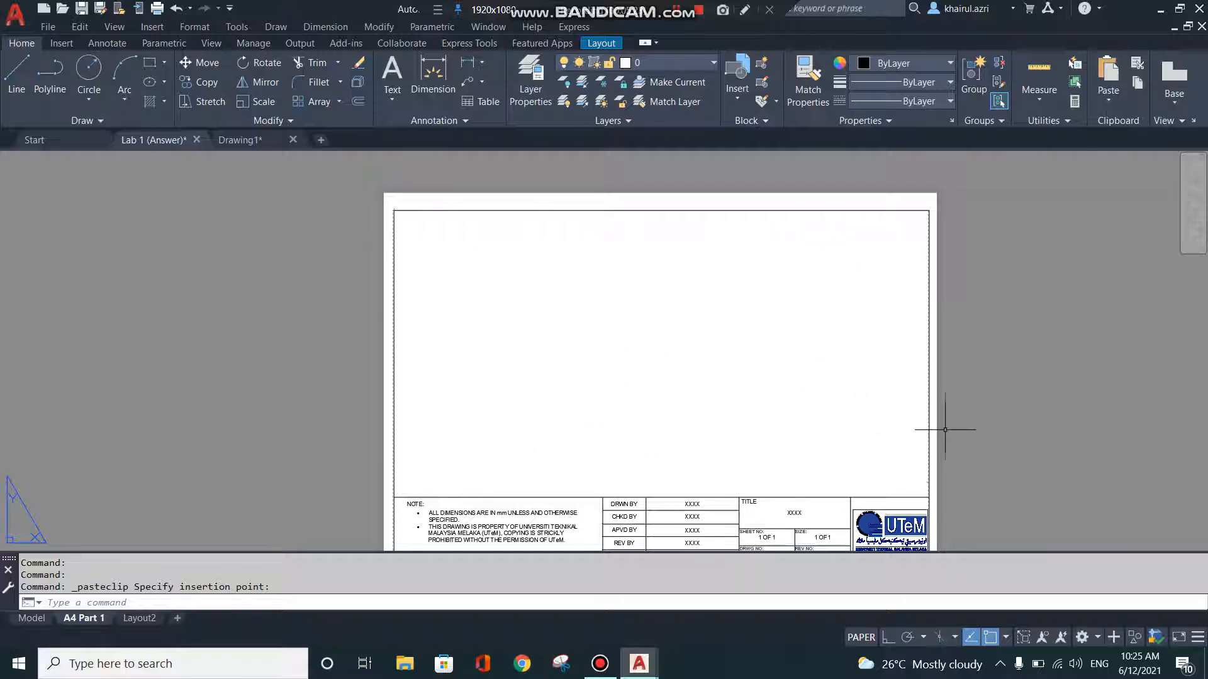
middle_click_drag(945, 430, 941, 345)
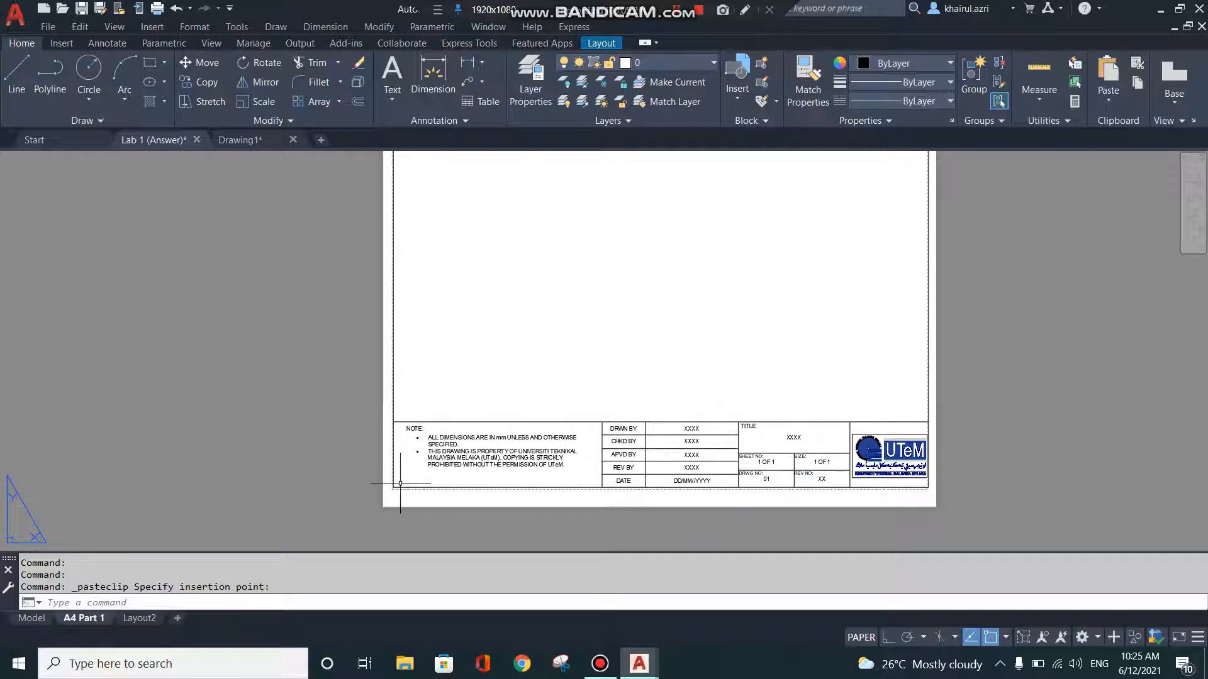
scroll(400, 484, "up", 2)
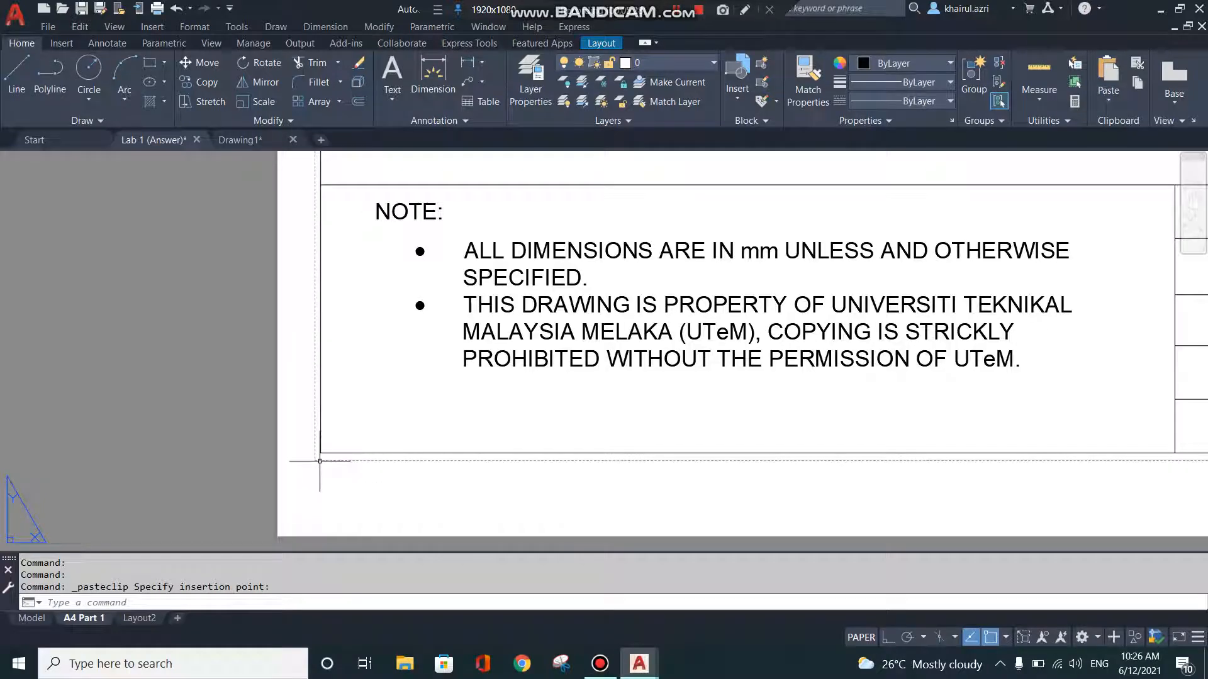
scroll(319, 461, "up", 2)
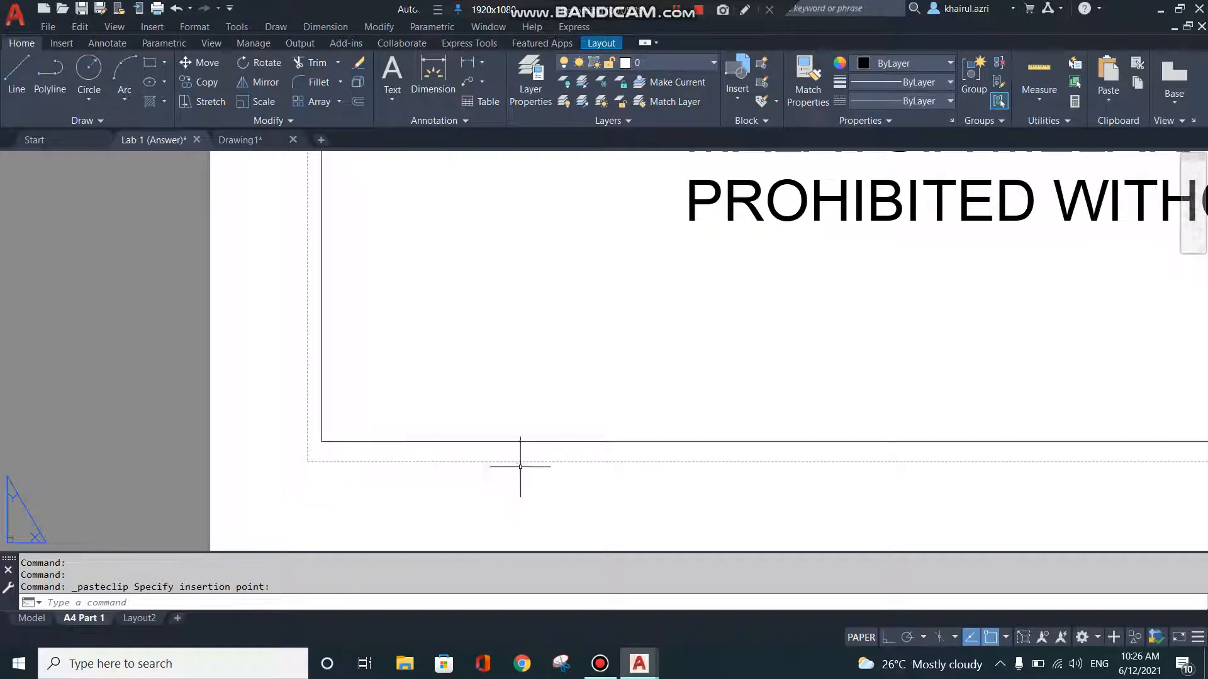
scroll(573, 467, "down", 2)
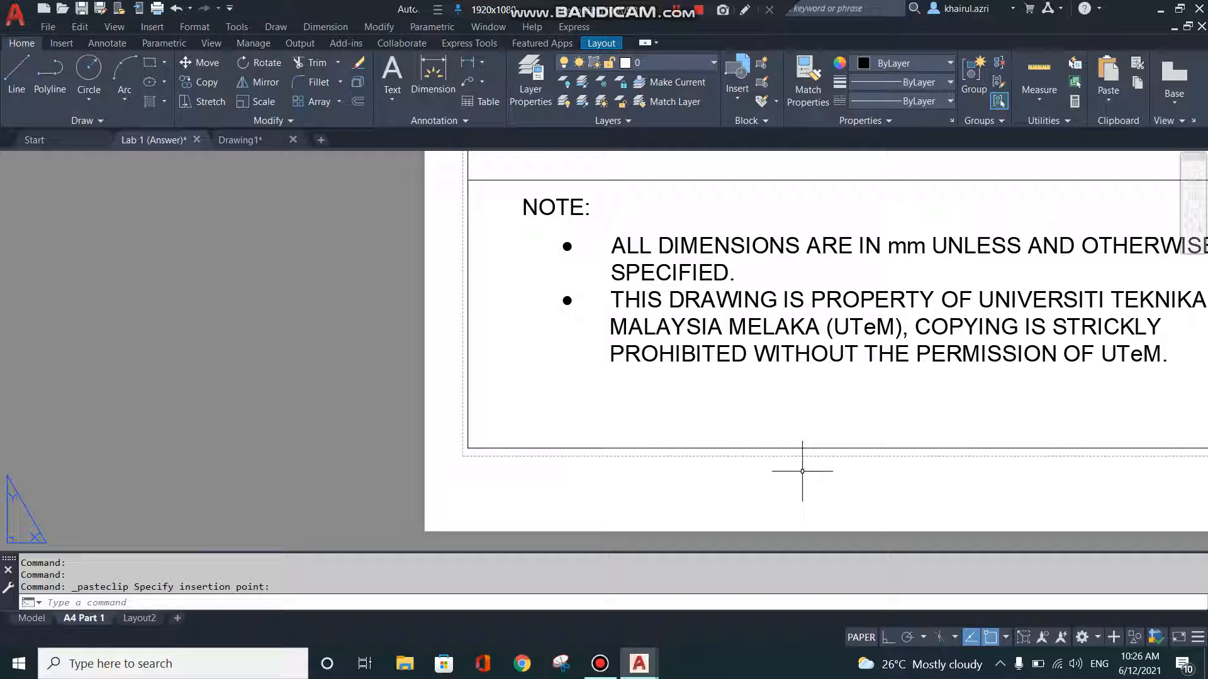
middle_click_drag(803, 472, 478, 476)
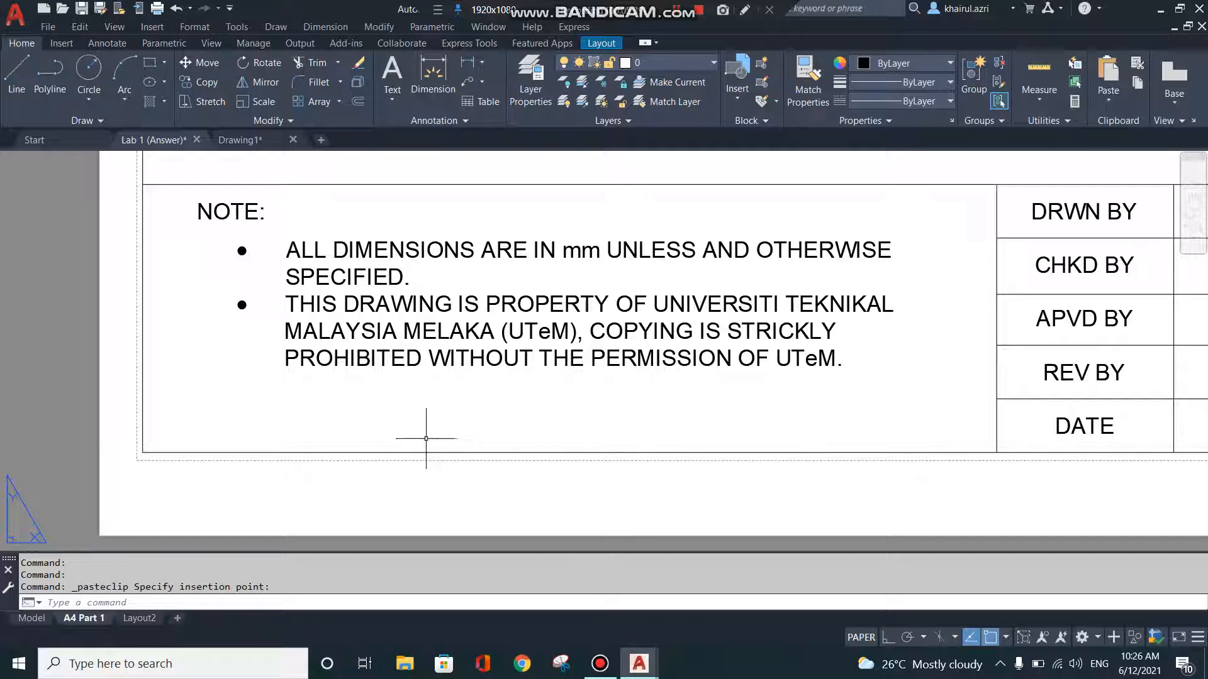
Step: Check the title block's lower edge and the border's lower-right corner beside the logo against the dashed printable margin
scroll(398, 468, "down", 2)
scroll(398, 468, "down", 2)
scroll(398, 468, "up", 2)
scroll(1020, 493, "down", 1)
middle_click_drag(1020, 494, 784, 485)
scroll(963, 470, "up", 1)
scroll(809, 463, "up", 8)
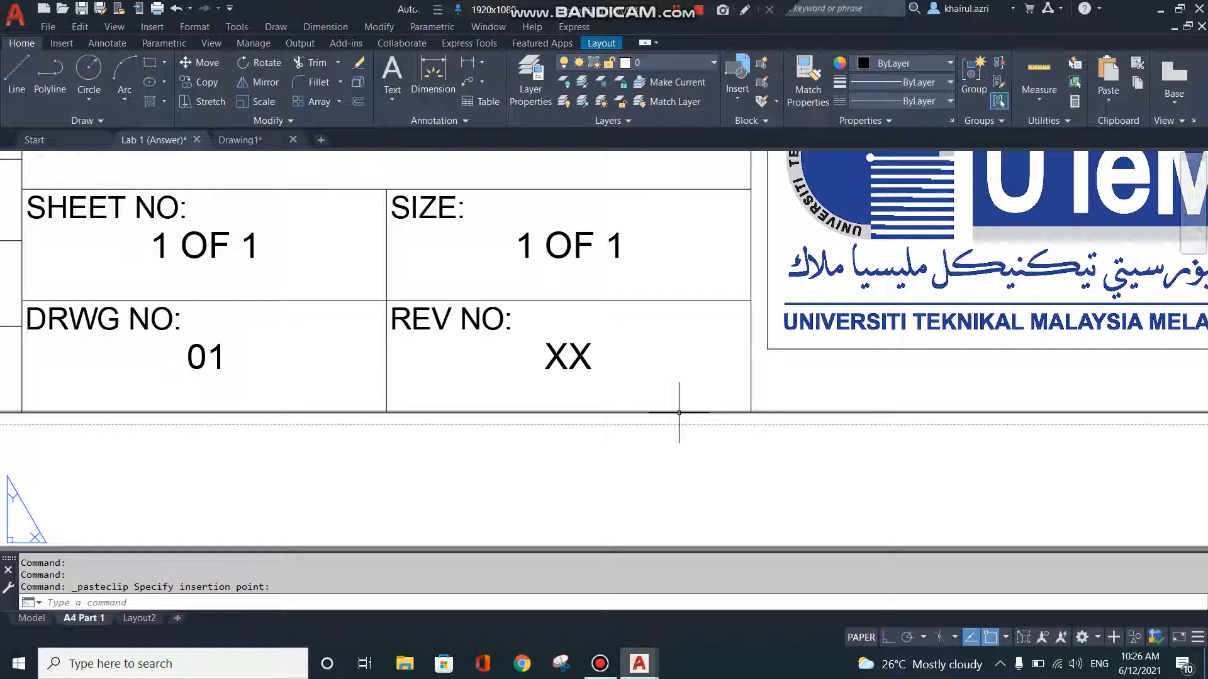
scroll(683, 415, "down", 3)
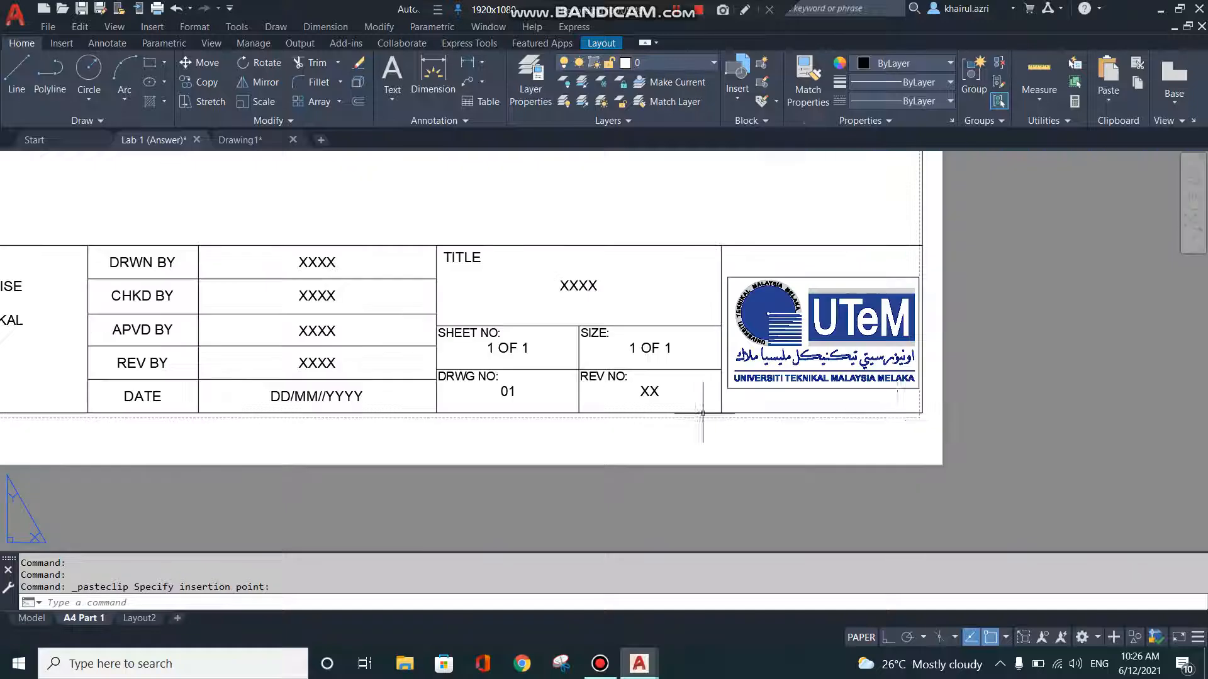
scroll(801, 418, "up", 2)
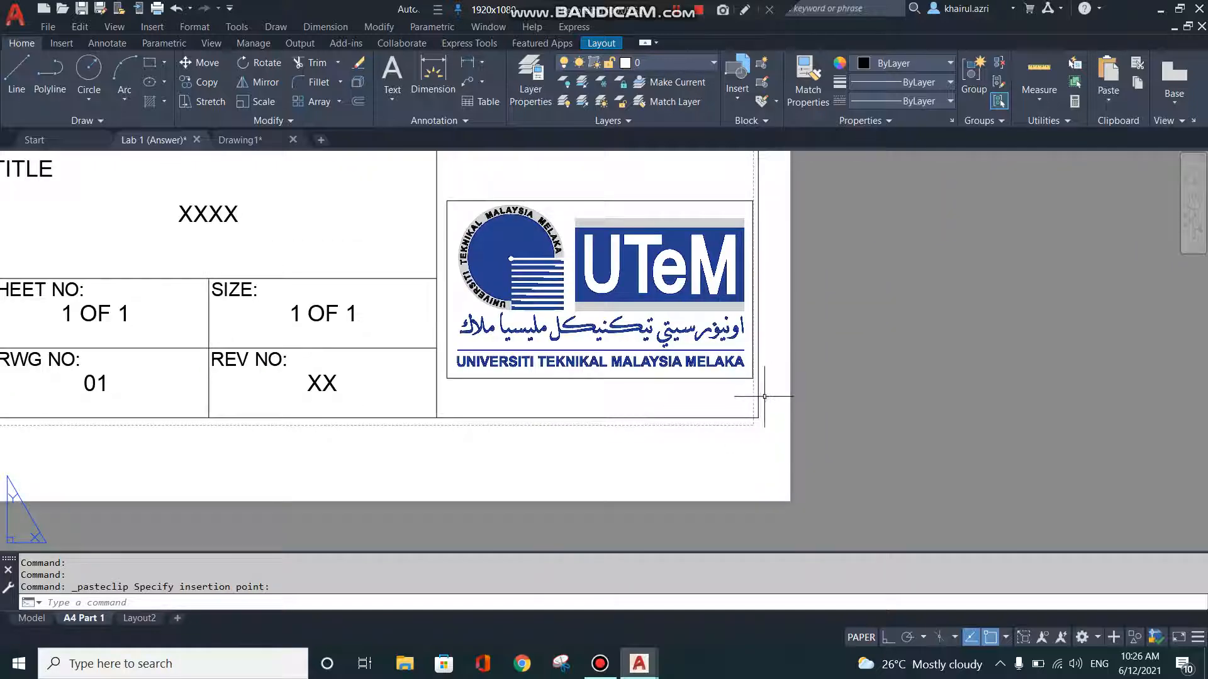
scroll(762, 397, "down", 2)
middle_click_drag(768, 391, 909, 416)
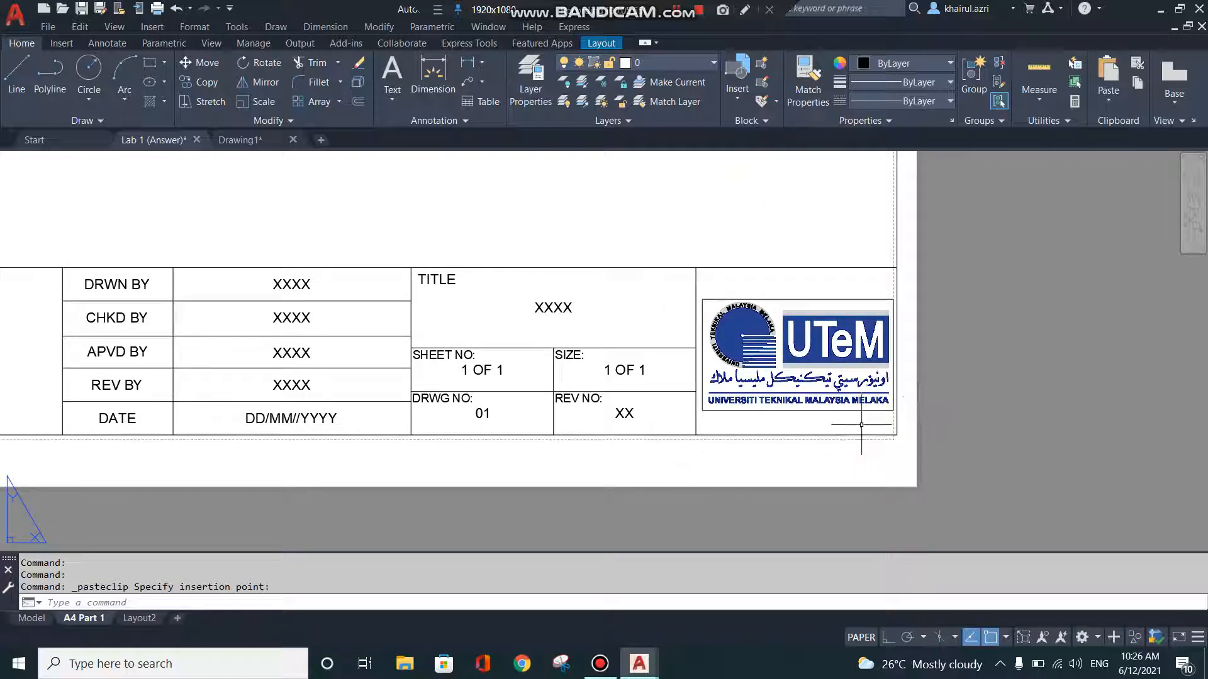
scroll(913, 452, "up", 2)
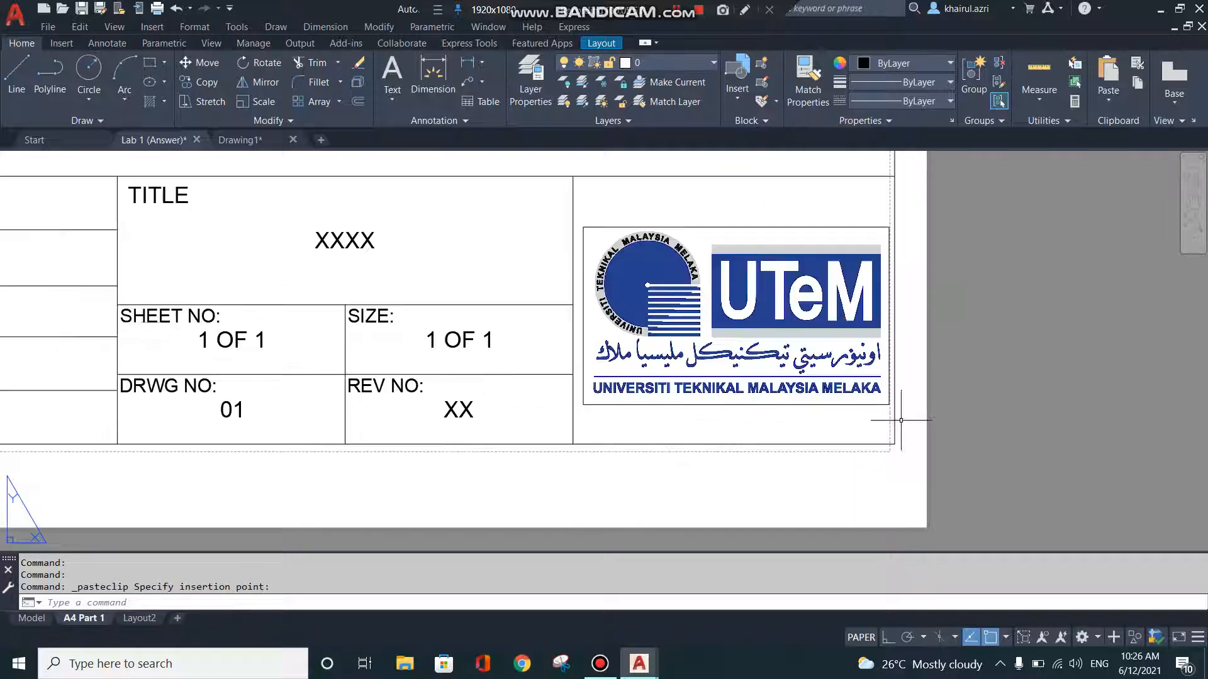
scroll(893, 428, "up", 2)
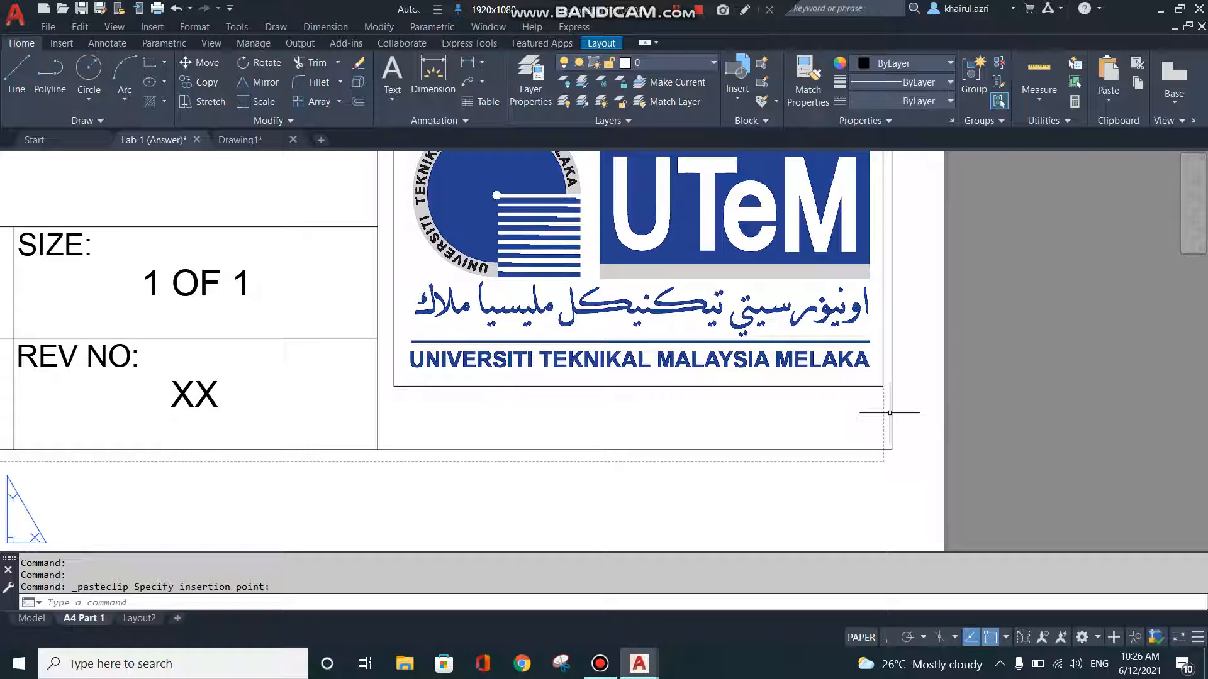
scroll(889, 412, "down", 6)
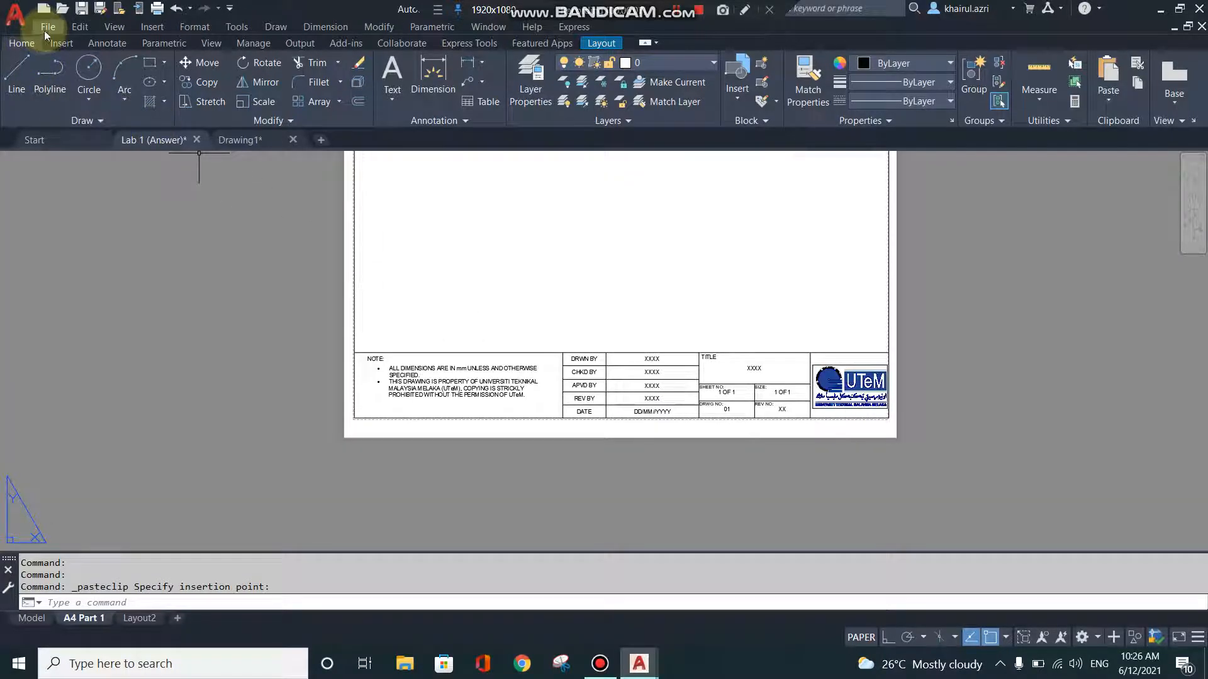
Step: Preview the plot of the A4 Part 1 layout to check the border lines, and close the preview
left_click(19, 25)
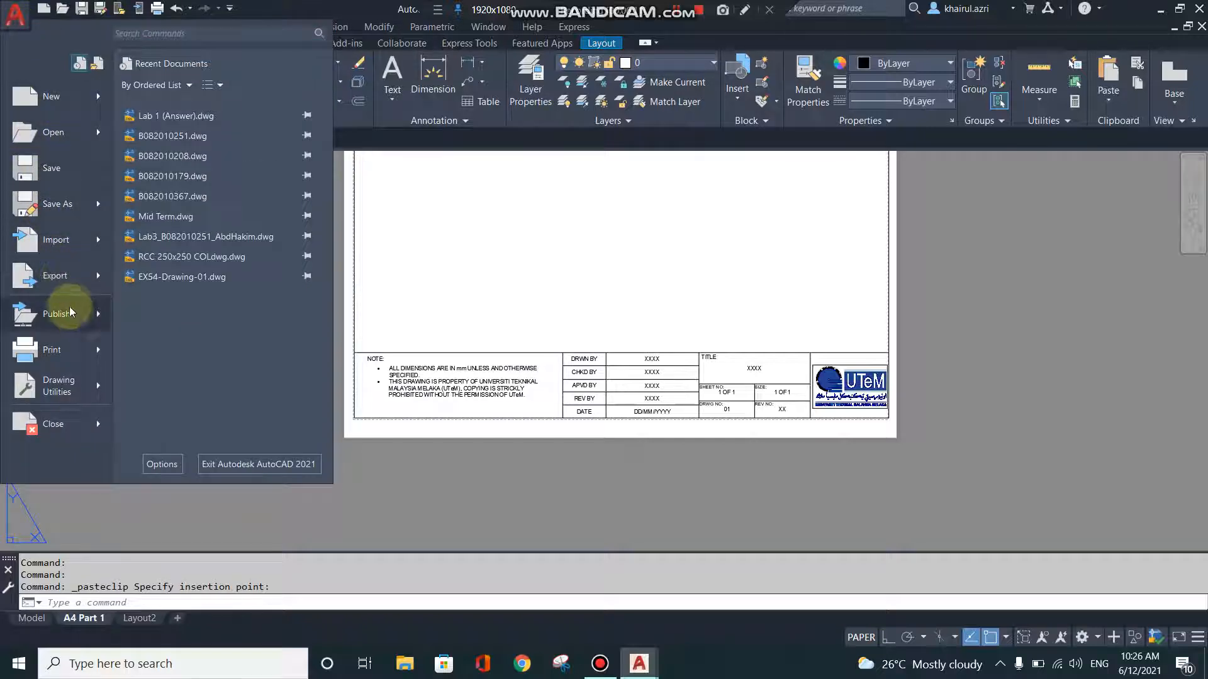
mouse_move(74, 316)
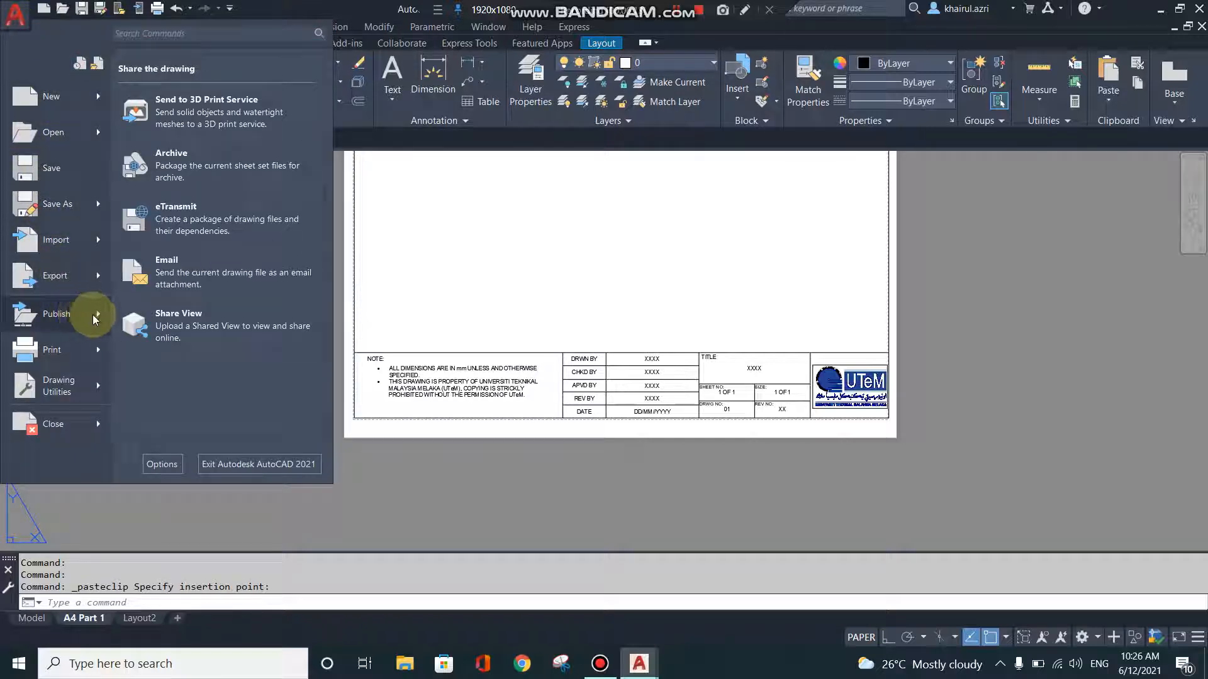
mouse_move(89, 351)
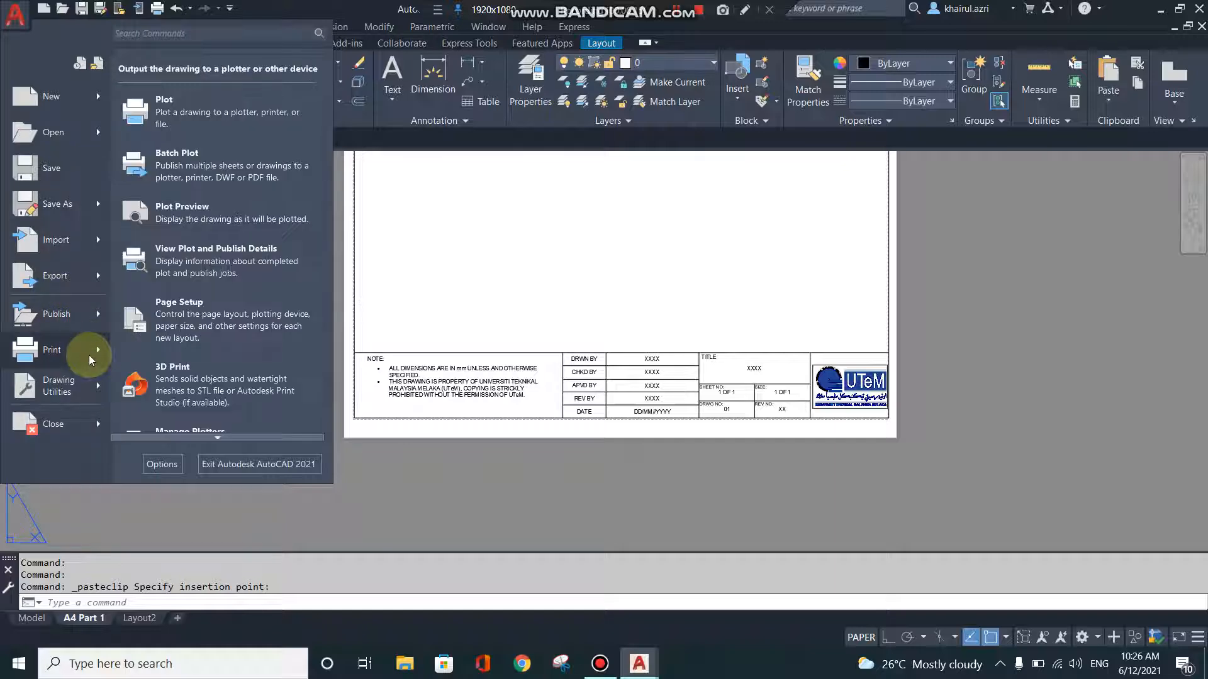
left_click(177, 212)
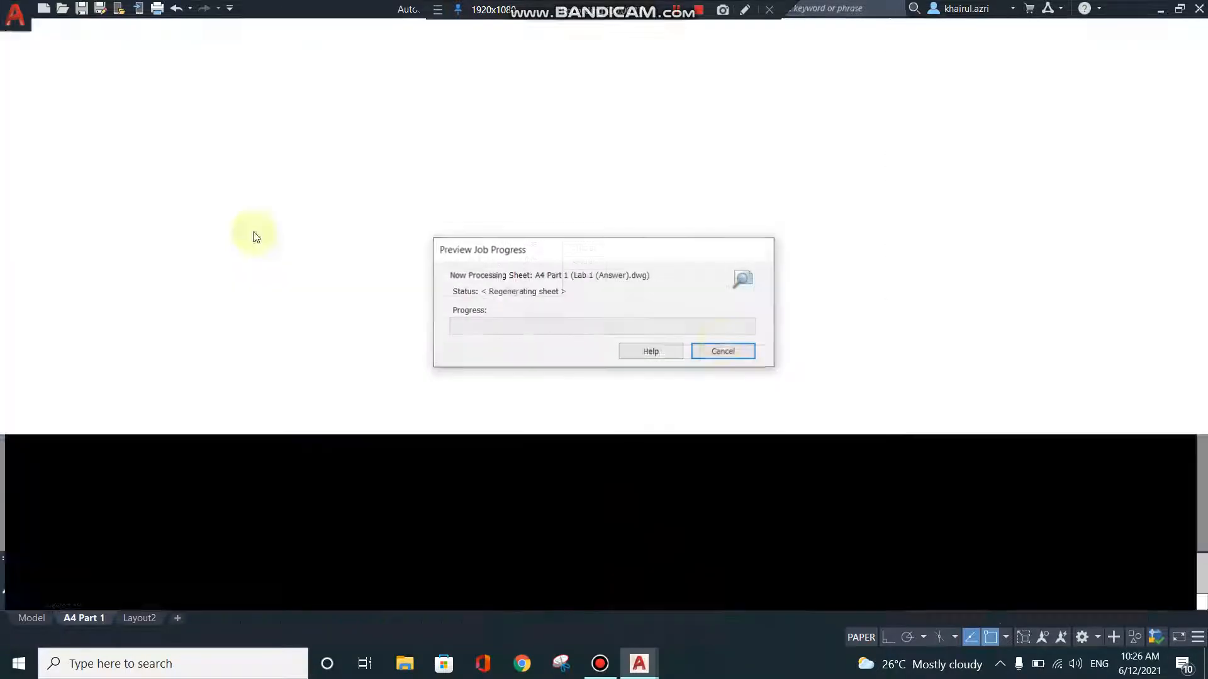
scroll(859, 478, "up", 2)
scroll(867, 497, "down", 2)
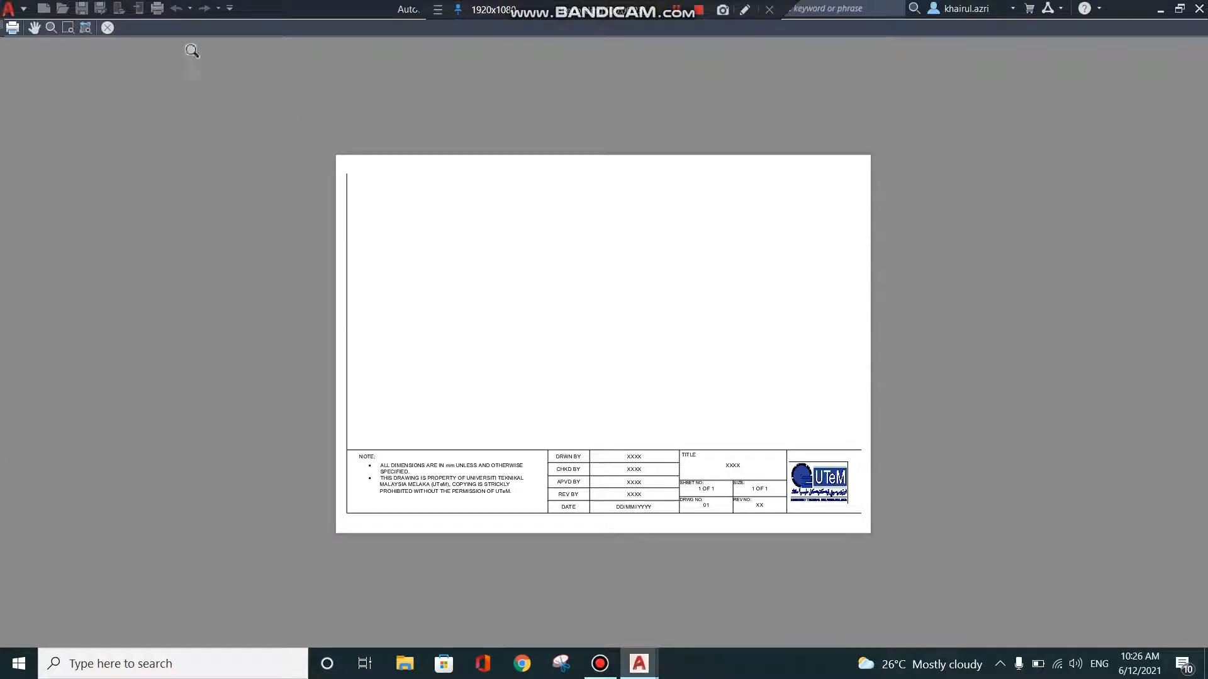
left_click(108, 27)
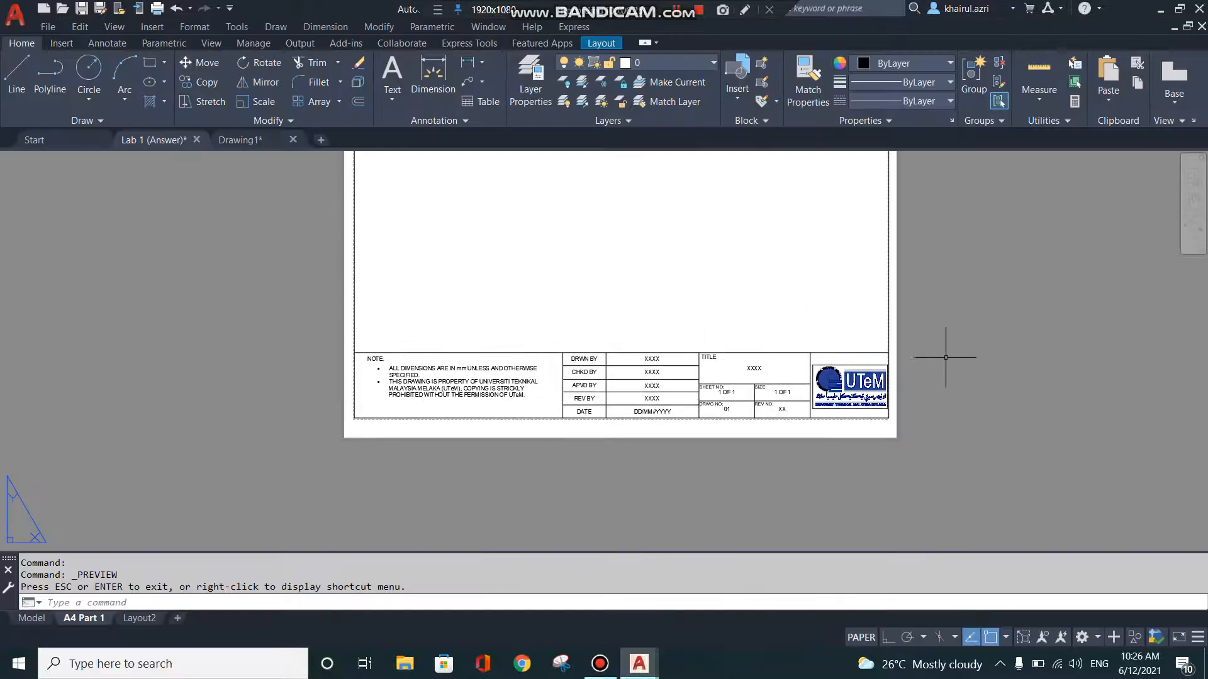
Step: Move the whole border and title block by its lower-left corner onto the lower-left corner of the dashed printable area
scroll(432, 358, "down", 4)
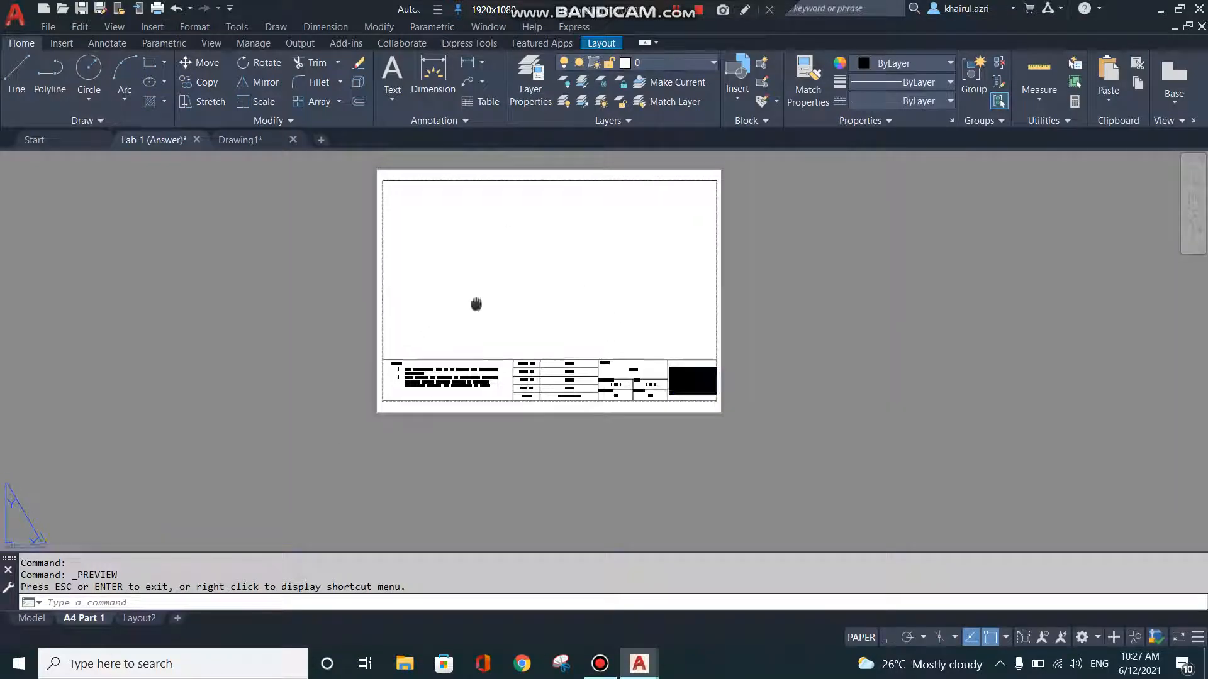
left_click(354, 187)
left_click(807, 439)
scroll(378, 410, "up", 6)
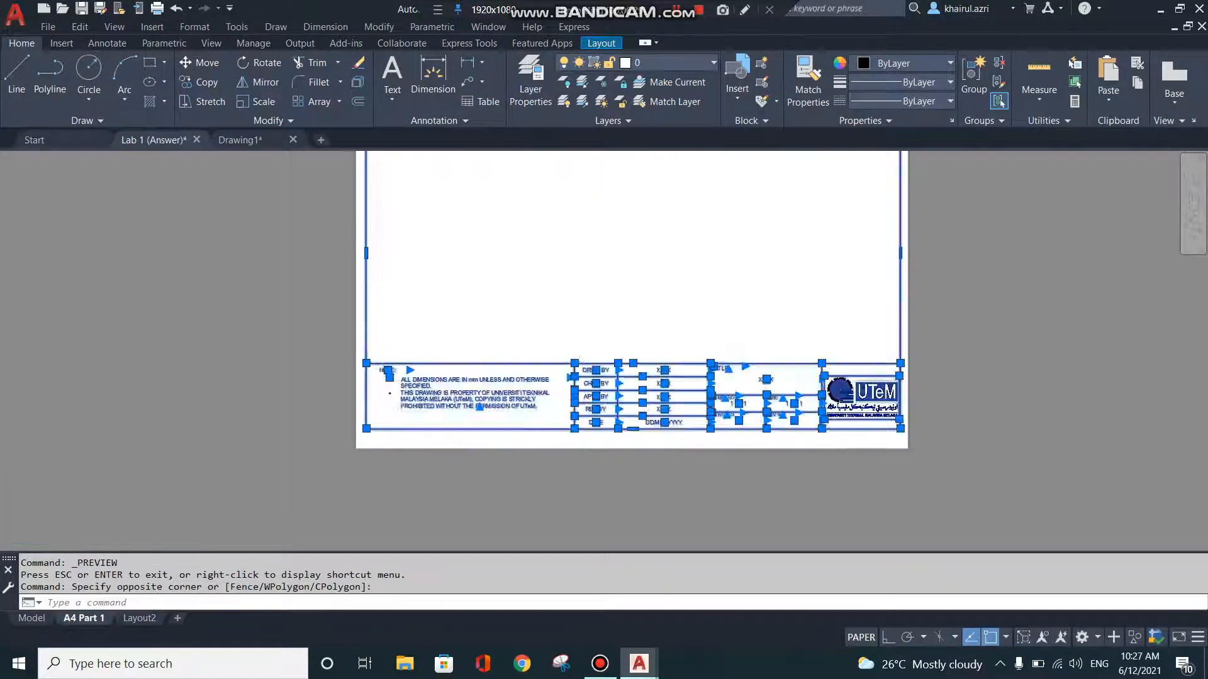
middle_click_drag(403, 494, 602, 452)
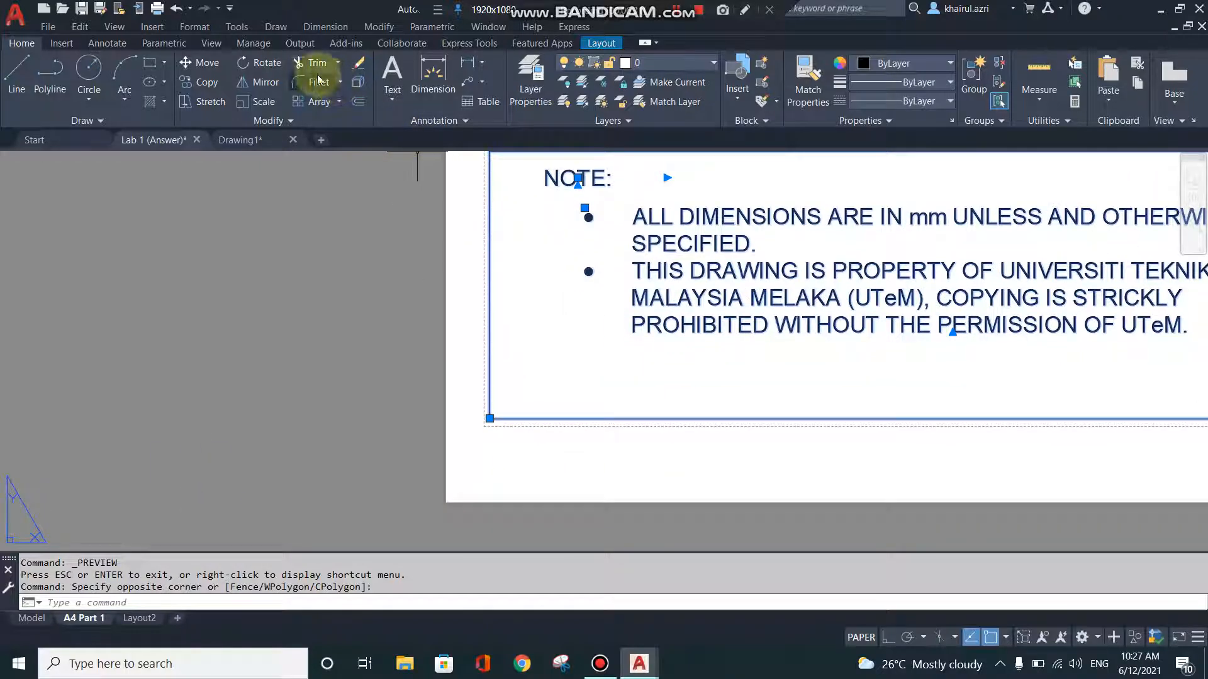
left_click(207, 65)
scroll(453, 432, "up", 5)
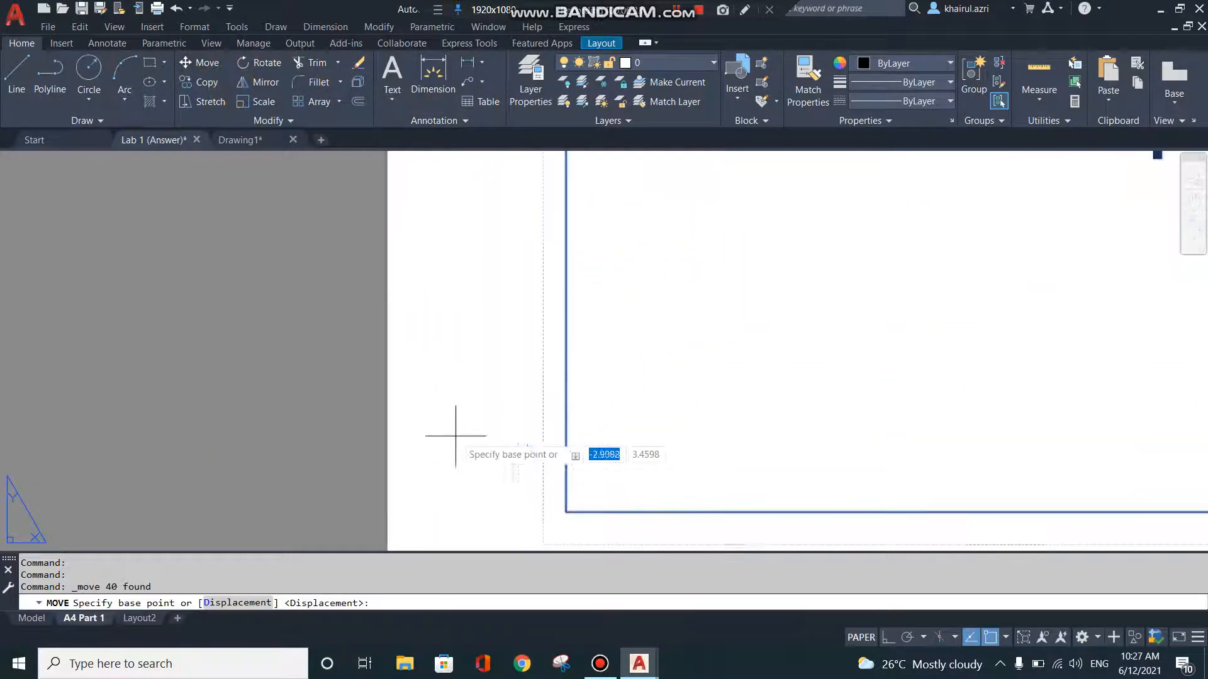
middle_click_drag(620, 480, 600, 327)
left_click(570, 335)
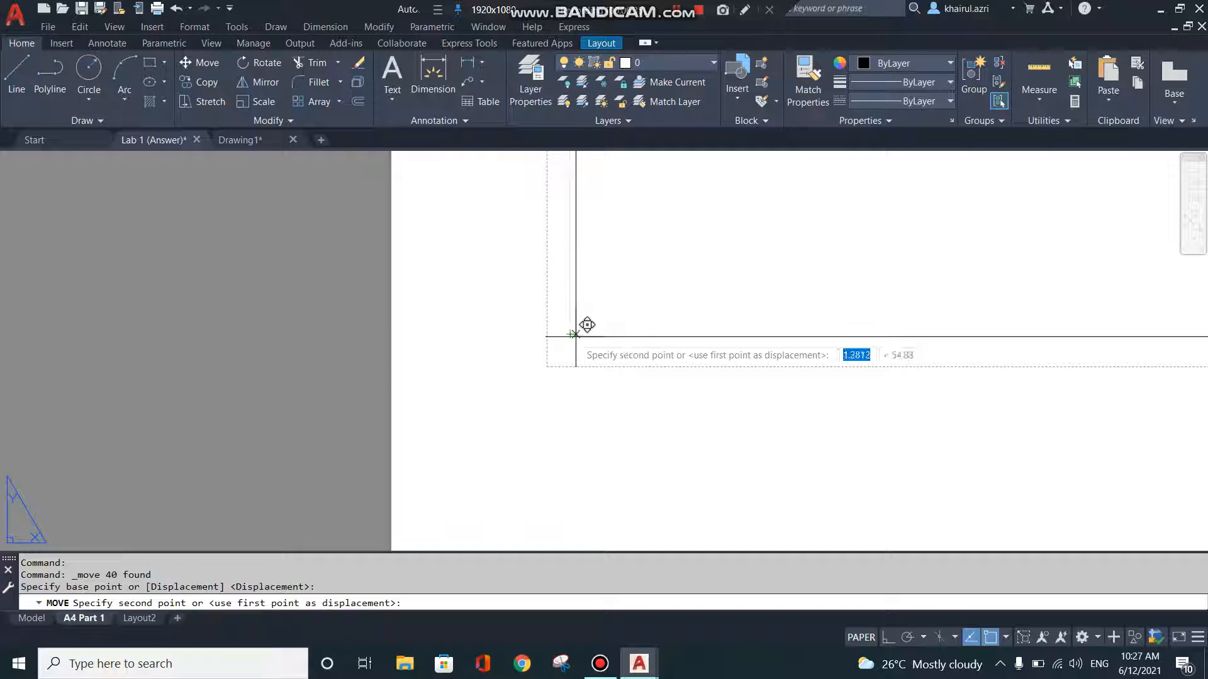
scroll(566, 348, "up", 8)
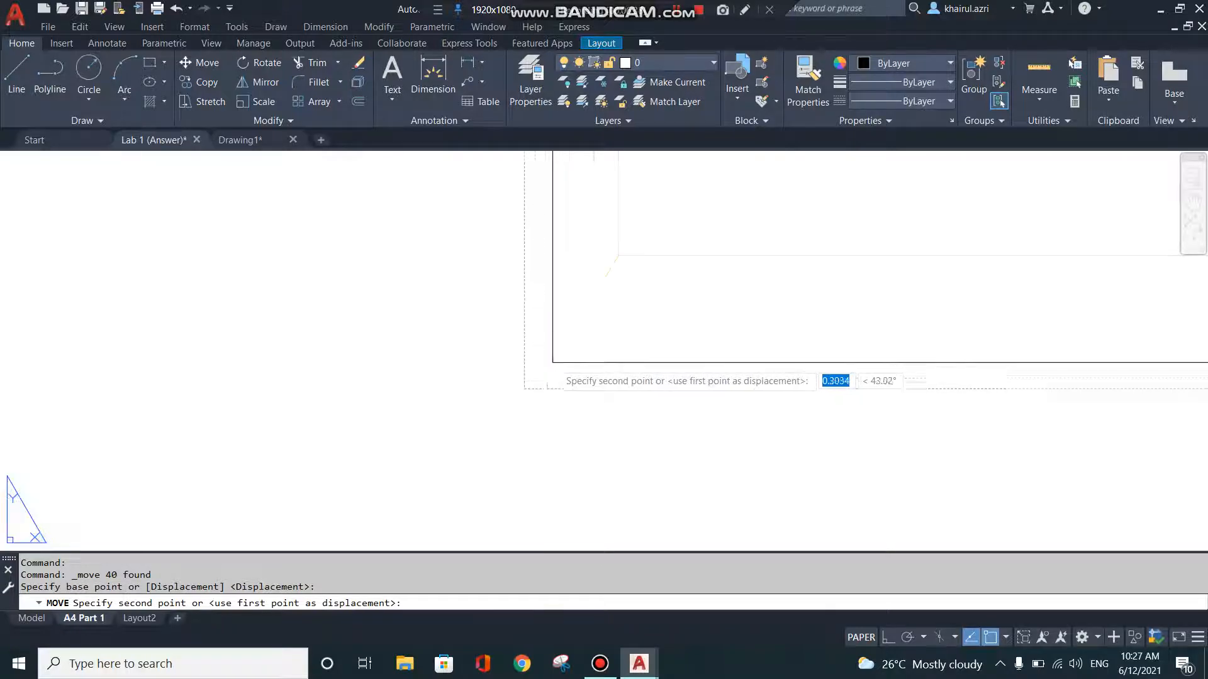
left_click(531, 383)
scroll(598, 378, "down", 12)
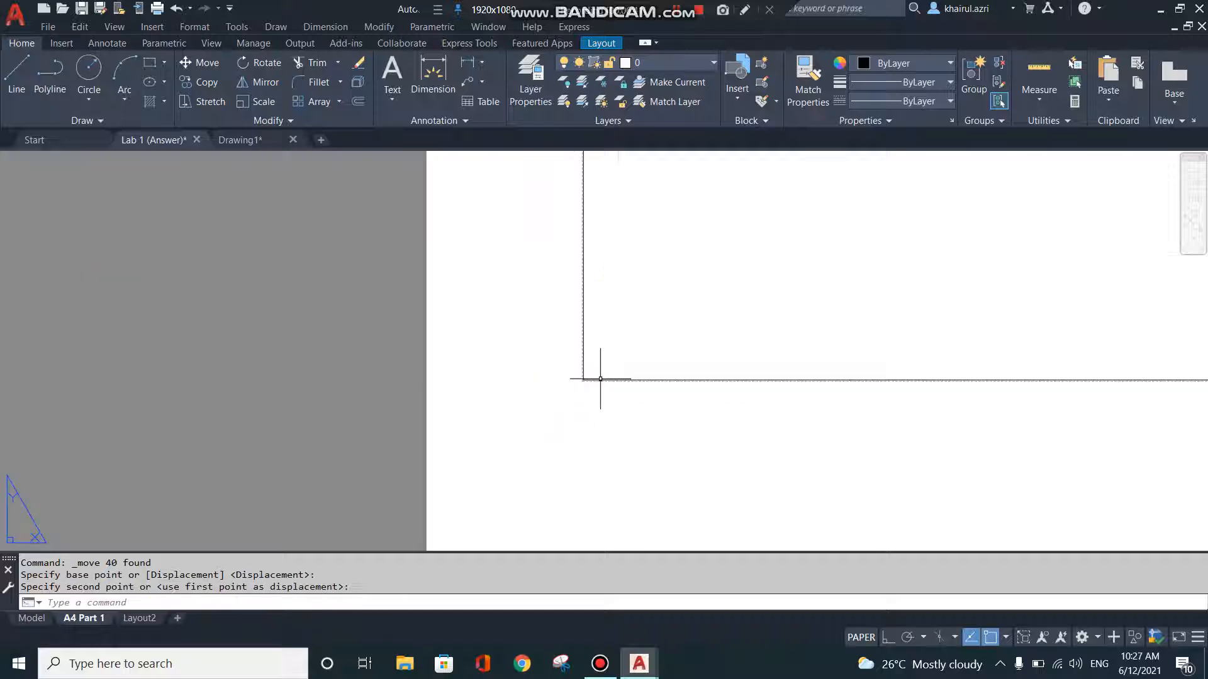
Step: Inspect the moved border's lower edge and lower-right corner against the printable area
middle_click_drag(1032, 379, 362, 381)
middle_click_drag(1092, 381, 469, 380)
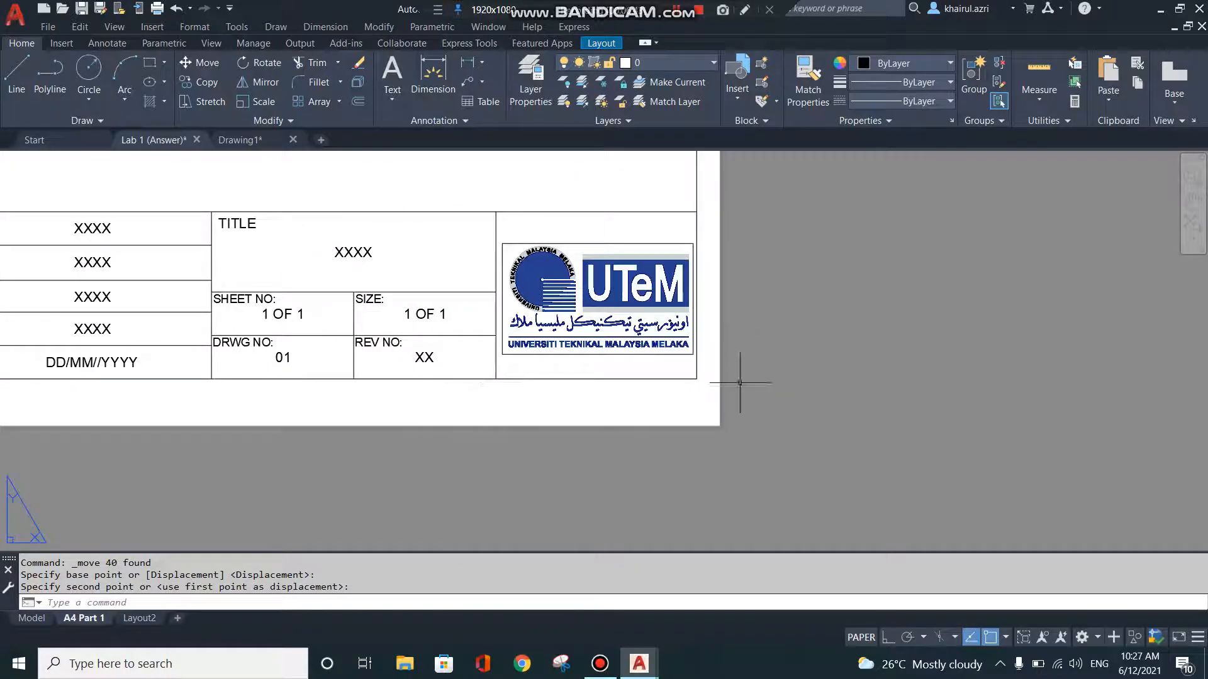
scroll(684, 372, "up", 6)
scroll(695, 399, "down", 2)
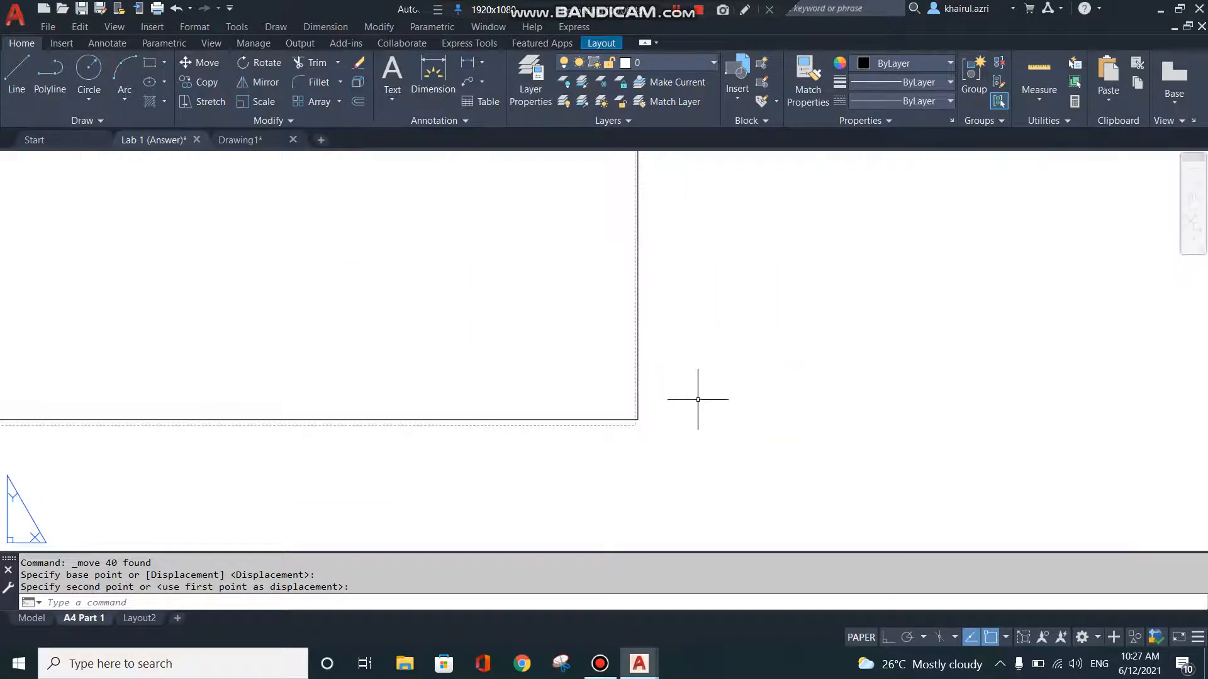
middle_click_drag(402, 412, 932, 323)
scroll(511, 383, "down", 4)
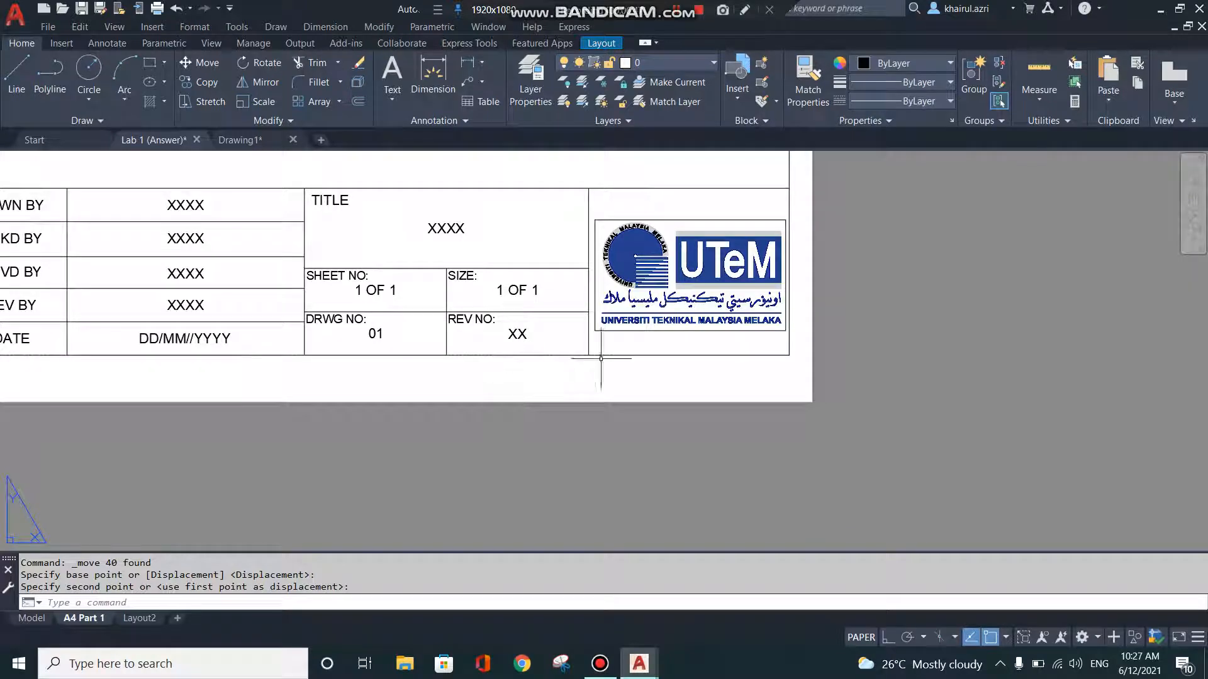
Step: Examine the border's upper-left corner against the dashed printable margin
middle_click_drag(711, 350, 957, 355)
scroll(363, 357, "down", 2)
scroll(310, 342, "down", 2)
middle_click_drag(311, 342, 684, 498)
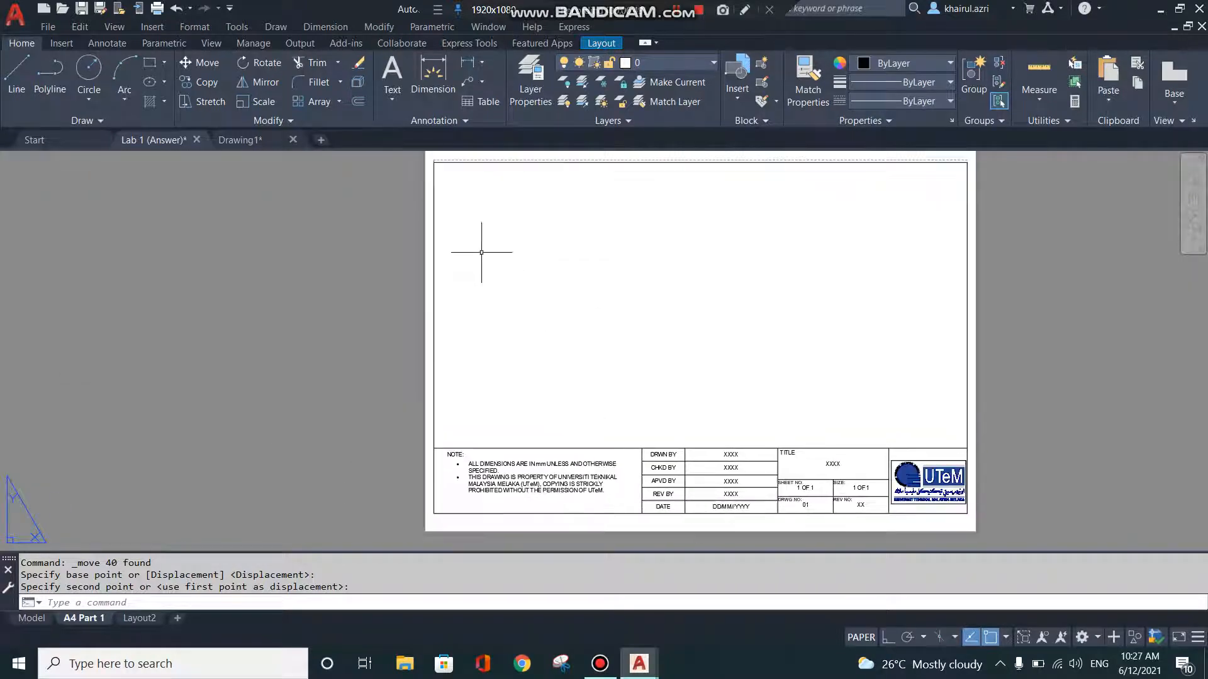
scroll(431, 185, "up", 4)
middle_click_drag(455, 179, 417, 365)
scroll(399, 288, "up", 2)
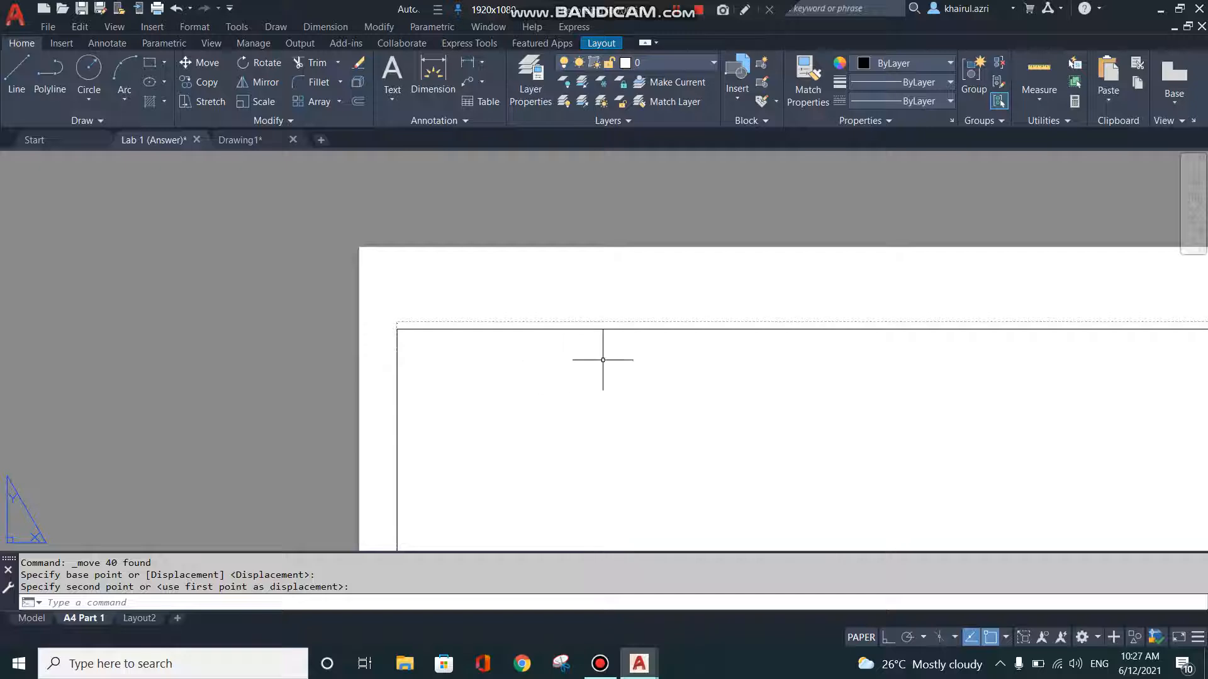
scroll(356, 329, "up", 6)
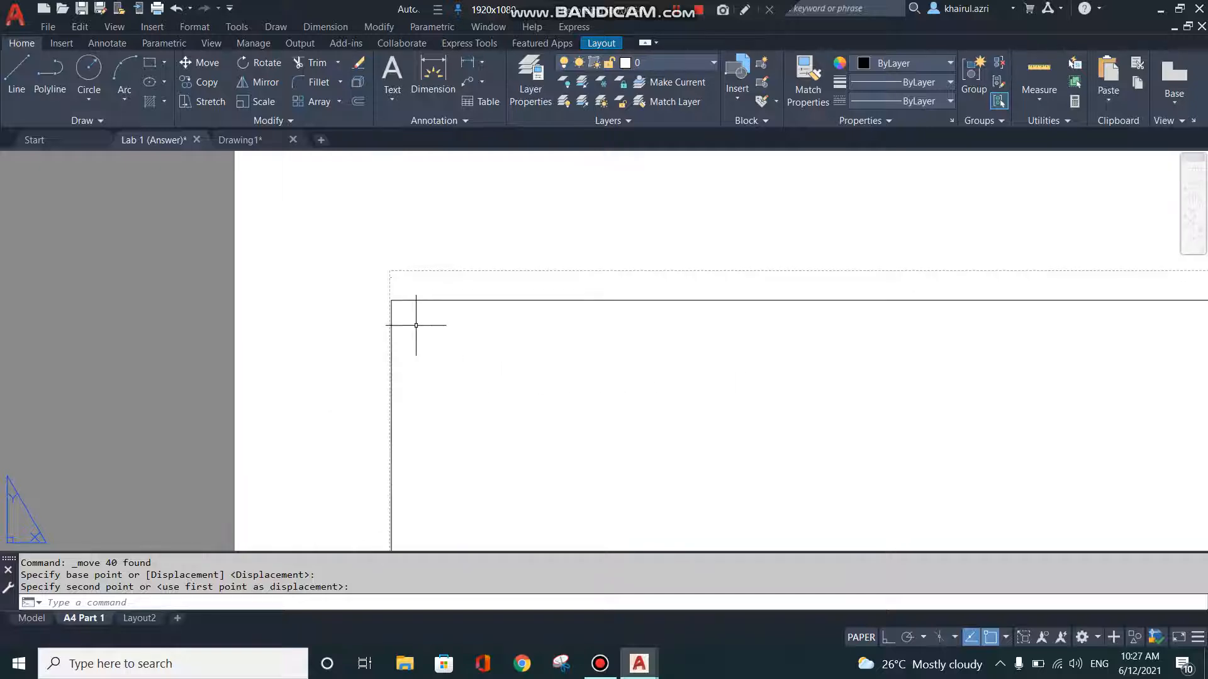
Step: Examine the border's upper-right corner against the dashed printable margin
scroll(498, 346, "down", 9)
middle_click_drag(1035, 428, 431, 377)
scroll(639, 315, "up", 2)
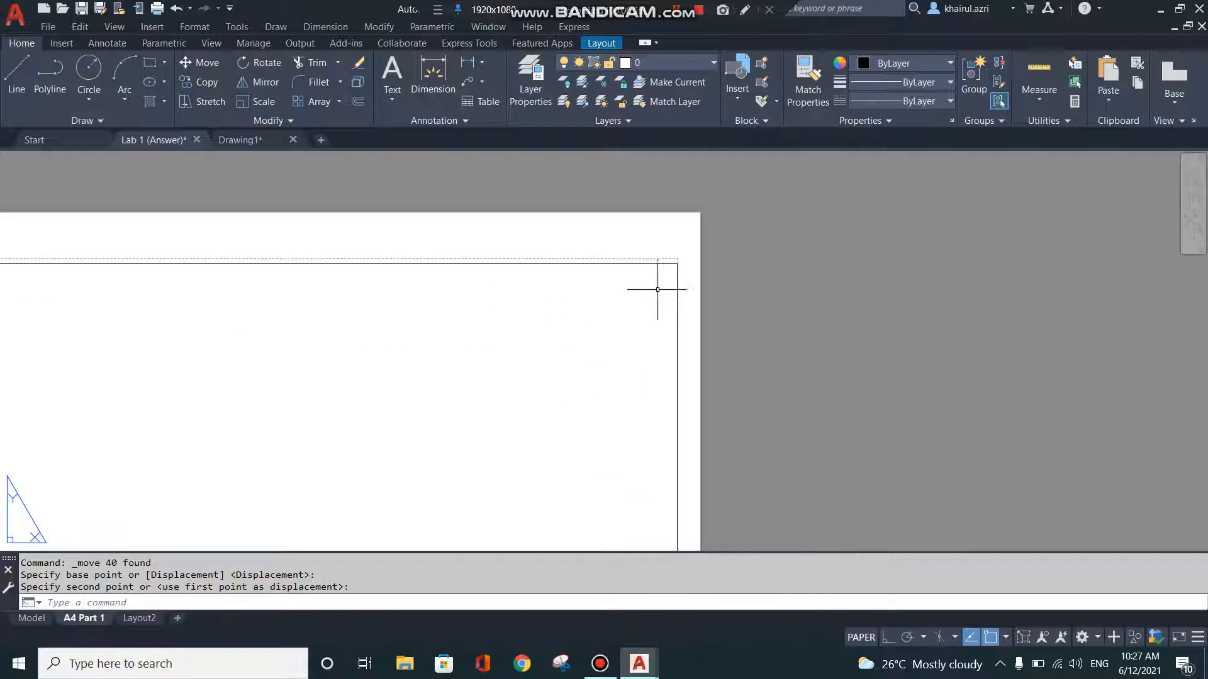
scroll(659, 290, "up", 2)
scroll(672, 282, "up", 3)
middle_click_drag(725, 242, 697, 385)
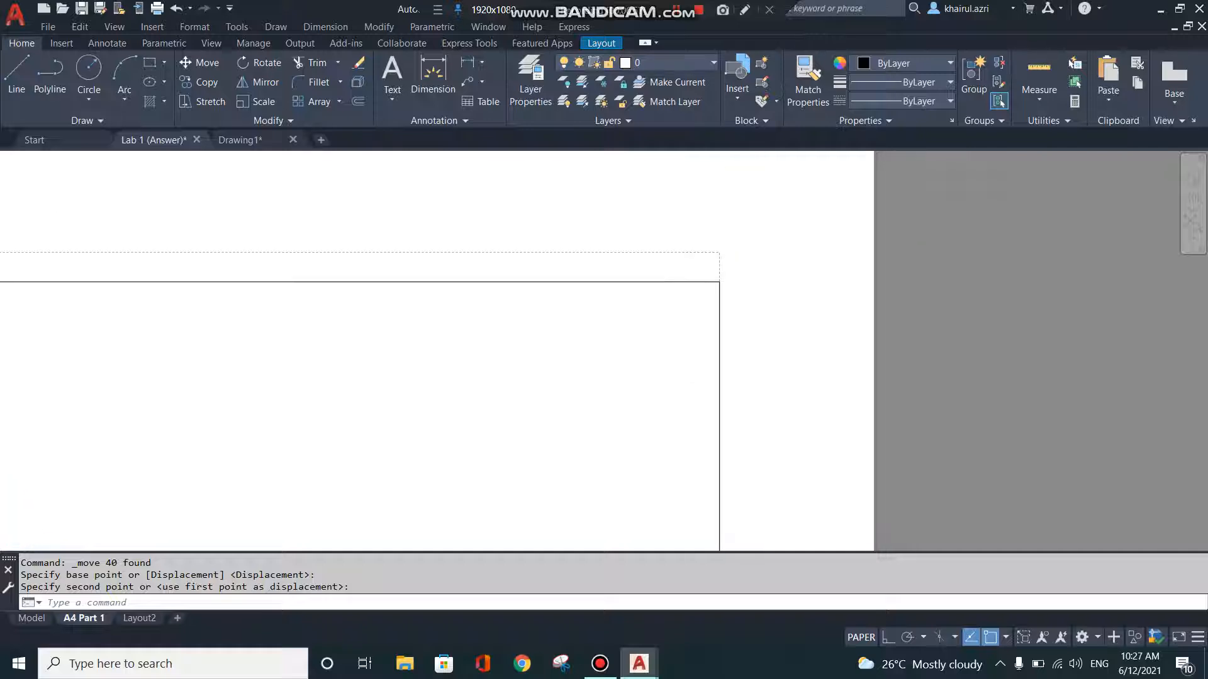
scroll(701, 278, "up", 1)
scroll(750, 278, "down", 8)
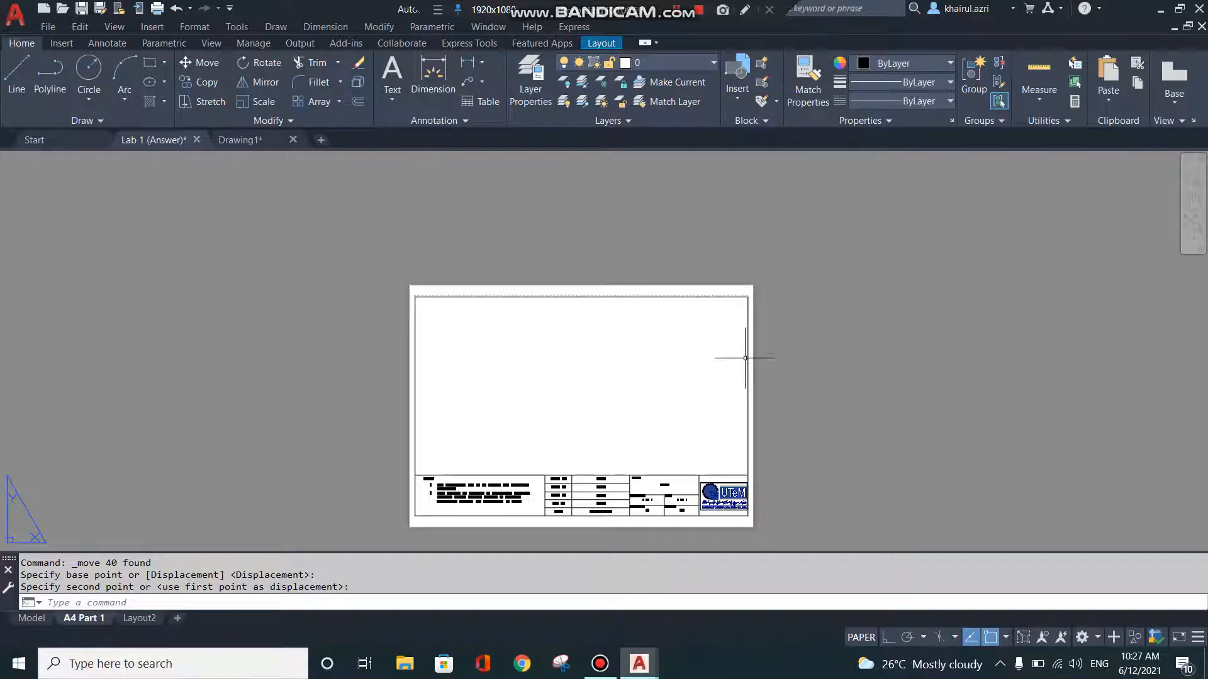
Step: Stretch the border's right edge inward by its midpoint grip to just inside the dashed printable line
scroll(749, 416, "up", 4)
left_click(747, 371)
scroll(755, 374, "down", 6)
scroll(758, 378, "up", 8)
scroll(779, 290, "up", 5)
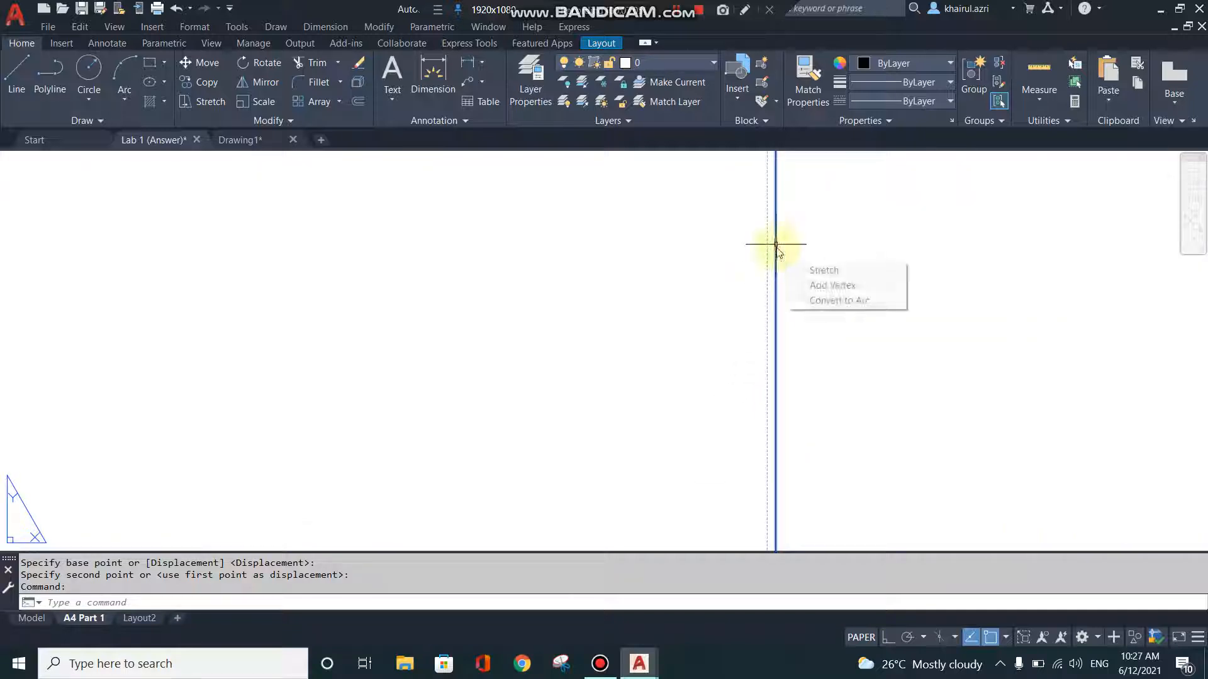
left_click(776, 246)
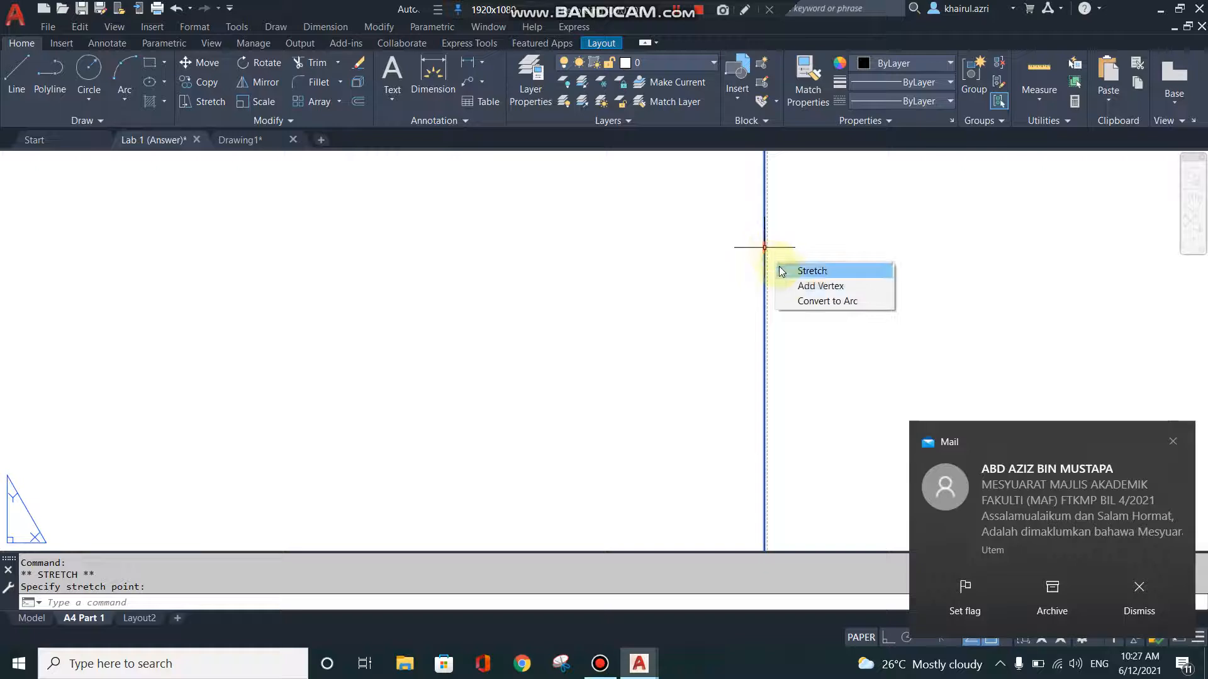
left_click(765, 245)
left_click(782, 239)
left_click(784, 239)
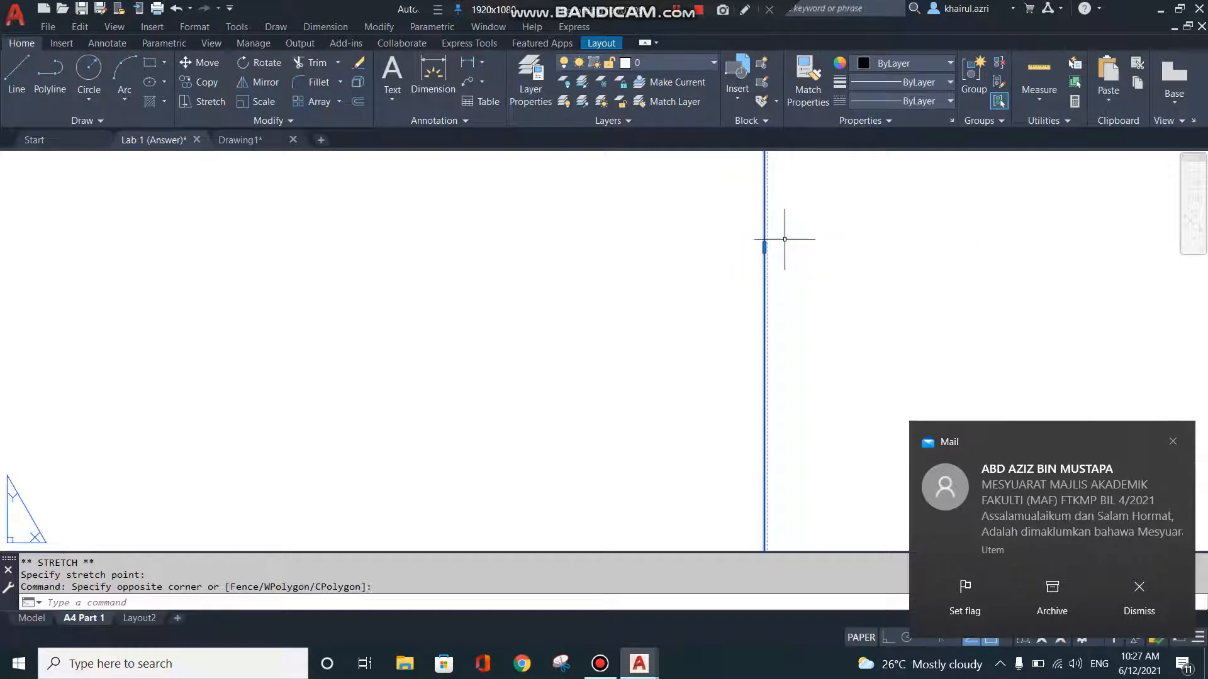
left_click(784, 240)
scroll(792, 277, "down", 5)
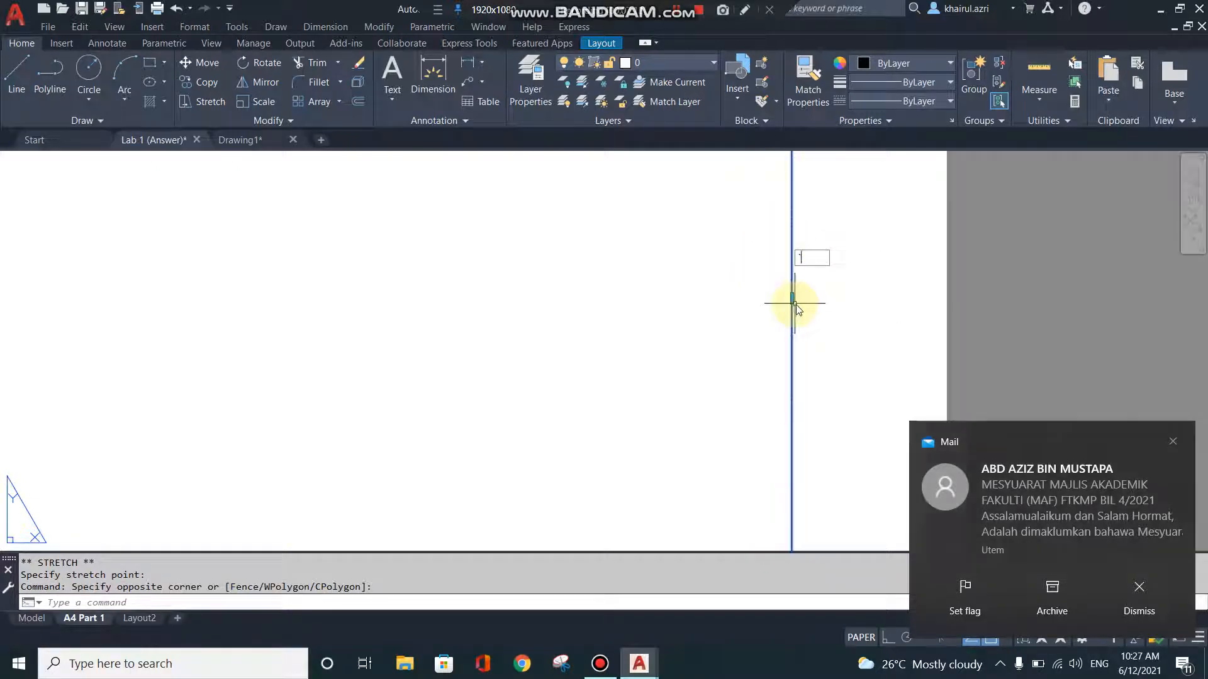
scroll(799, 346, "up", 3)
scroll(728, 404, "up", 4)
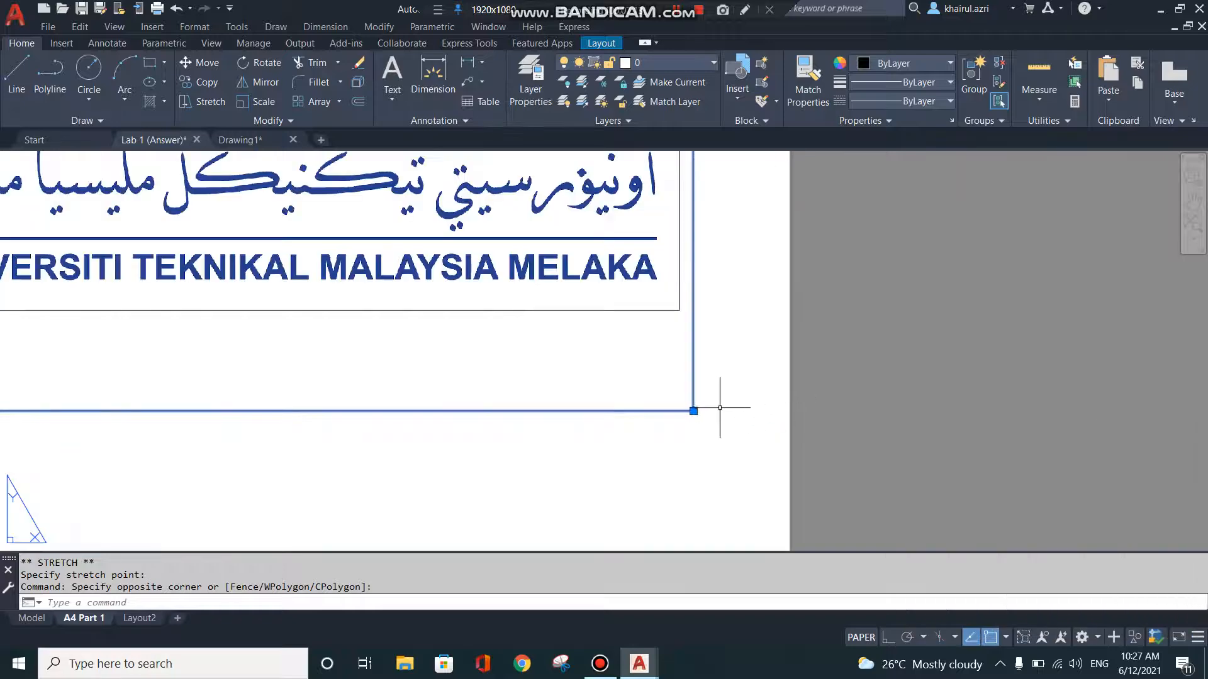
key("Escape")
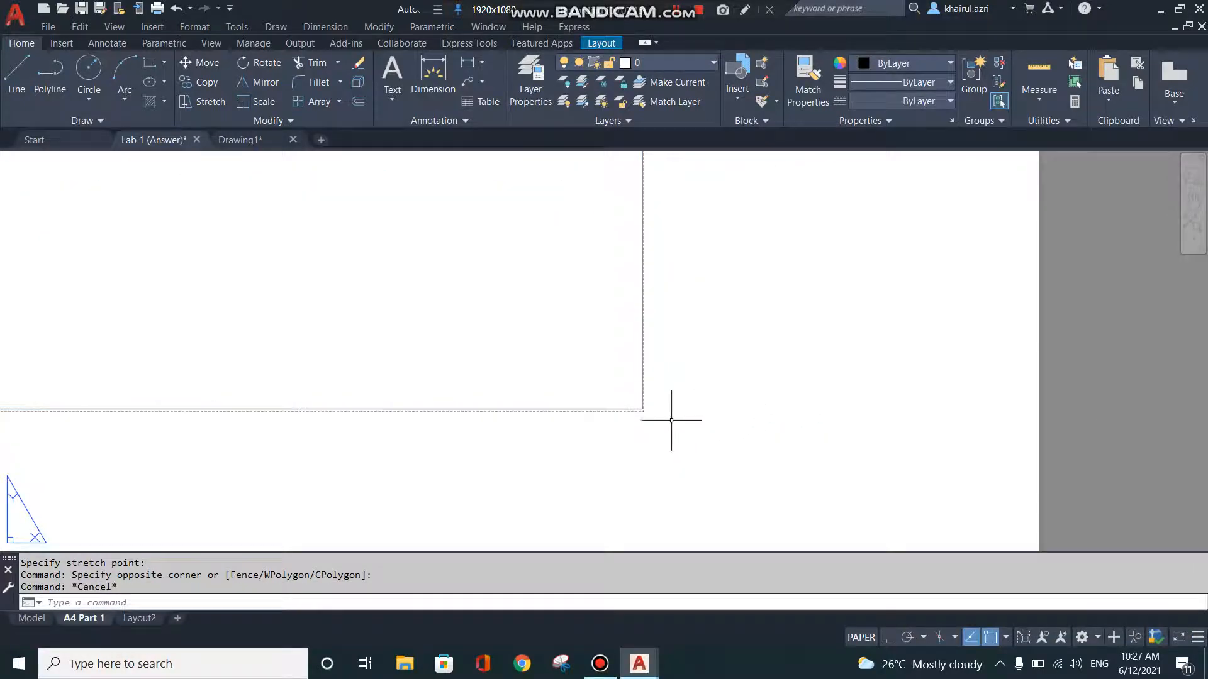
Step: Shorten the title block's top horizontal line above the logo so it ends on the border's right edge
scroll(663, 407, "up", 1)
scroll(664, 407, "down", 5)
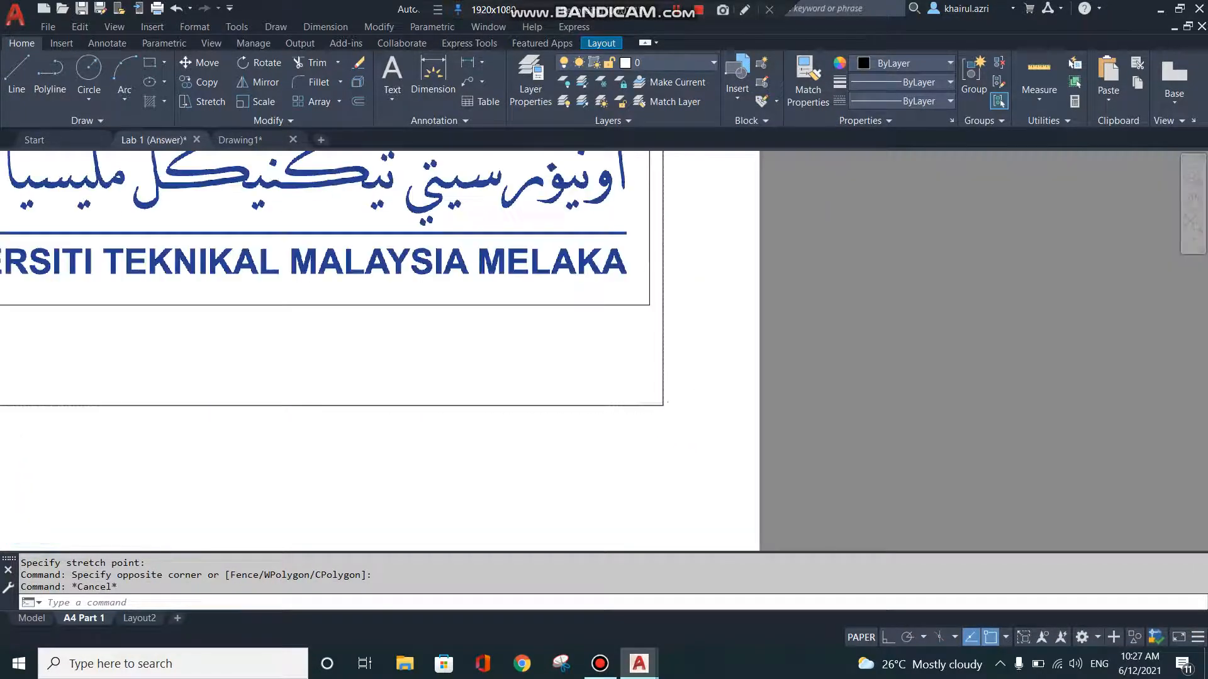
scroll(827, 371, "down", 4)
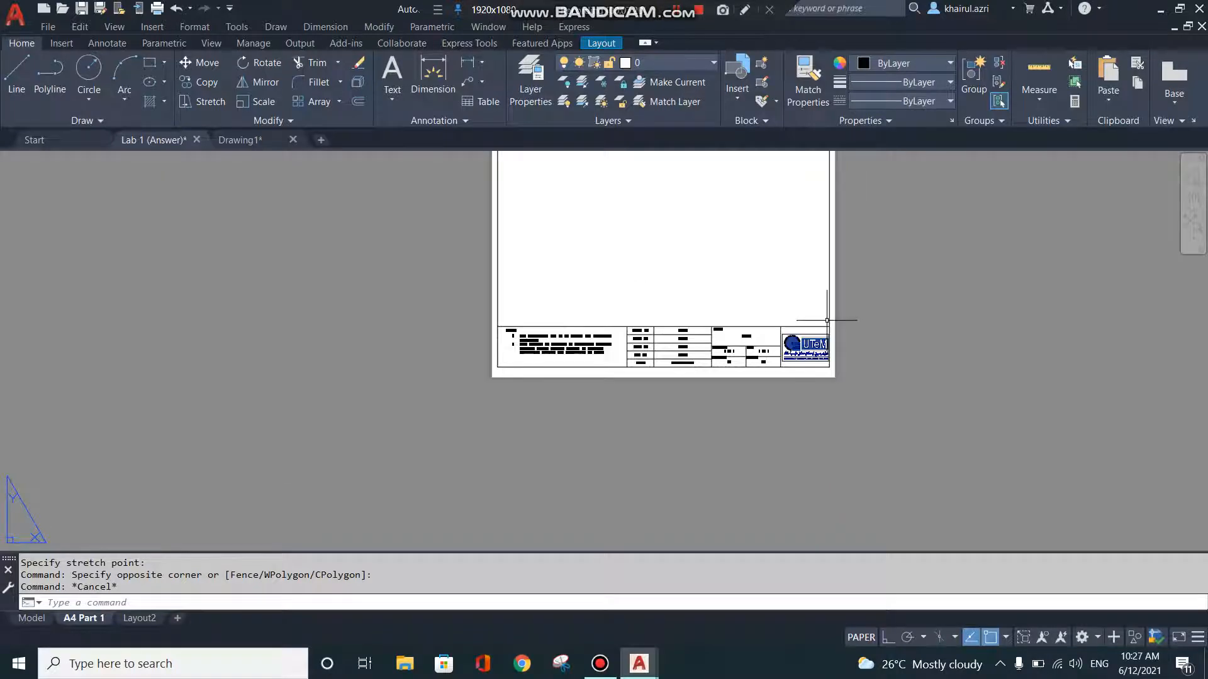
scroll(824, 260, "up", 3)
scroll(833, 342, "up", 5)
scroll(881, 286, "up", 2)
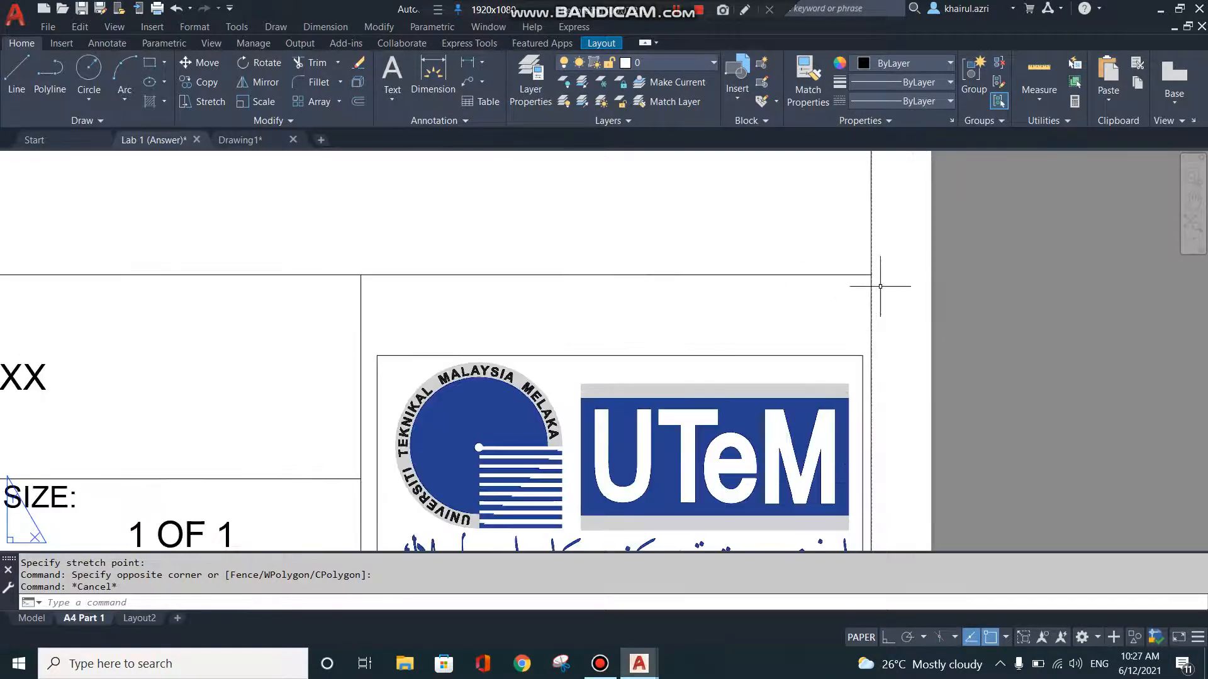
scroll(880, 285, "up", 4)
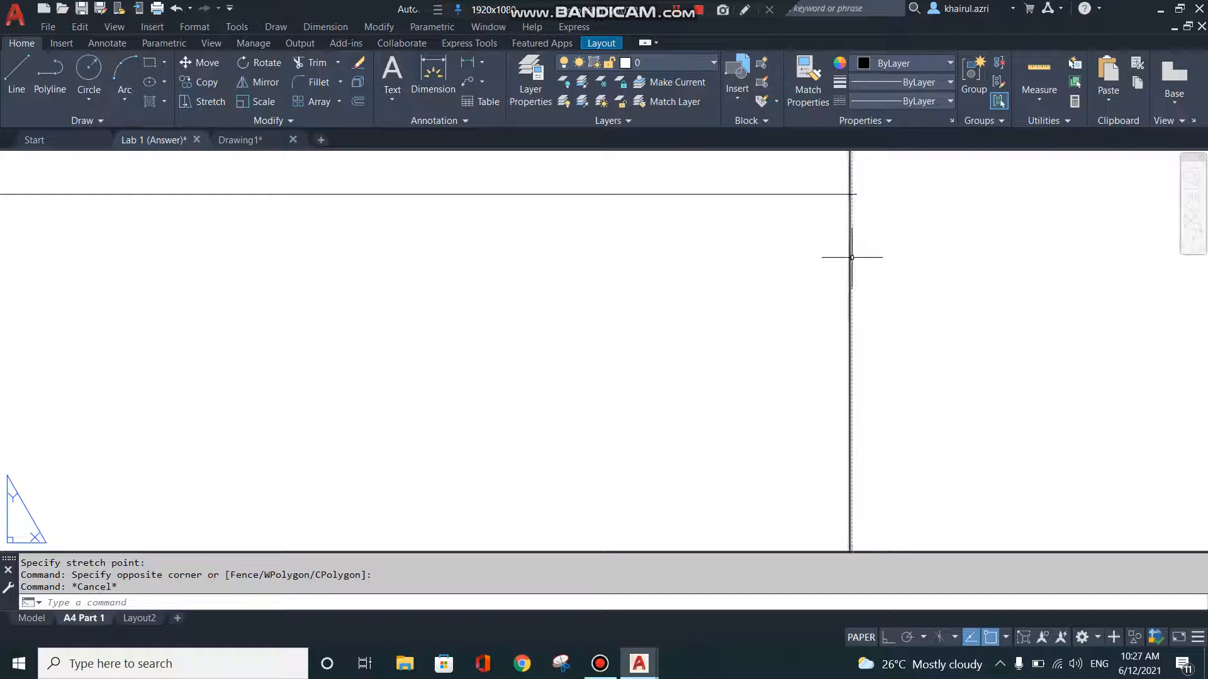
middle_click_drag(857, 242, 857, 405)
scroll(843, 357, "up", 4)
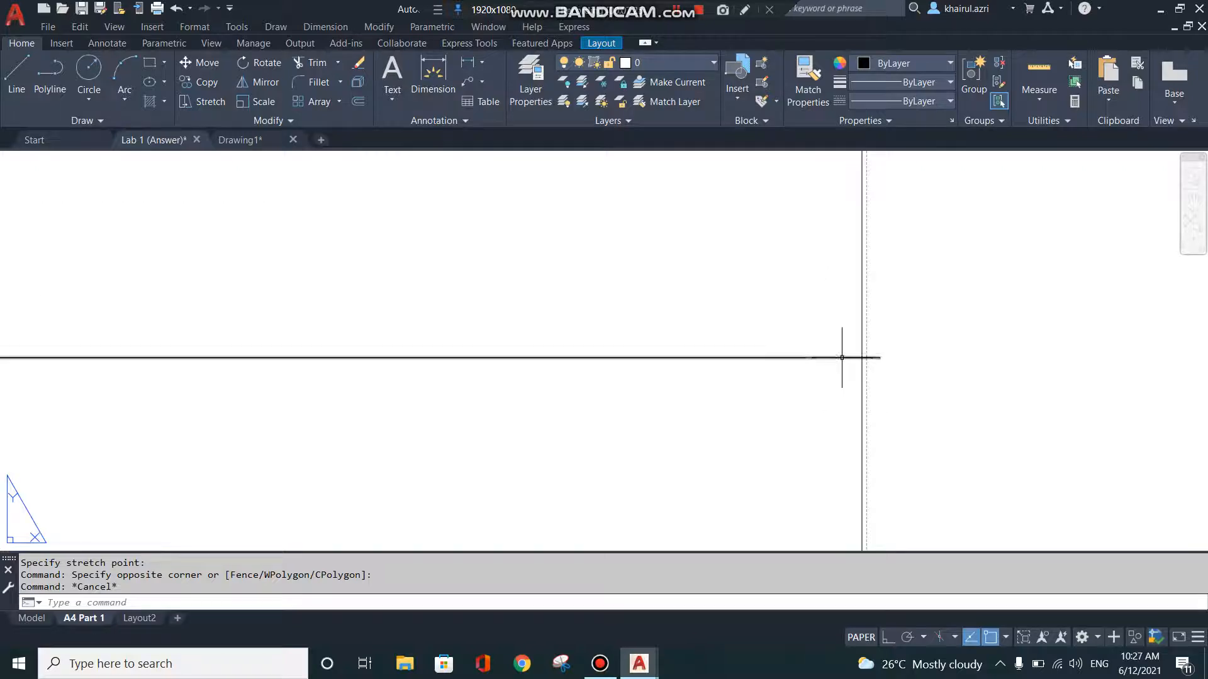
left_click(875, 357)
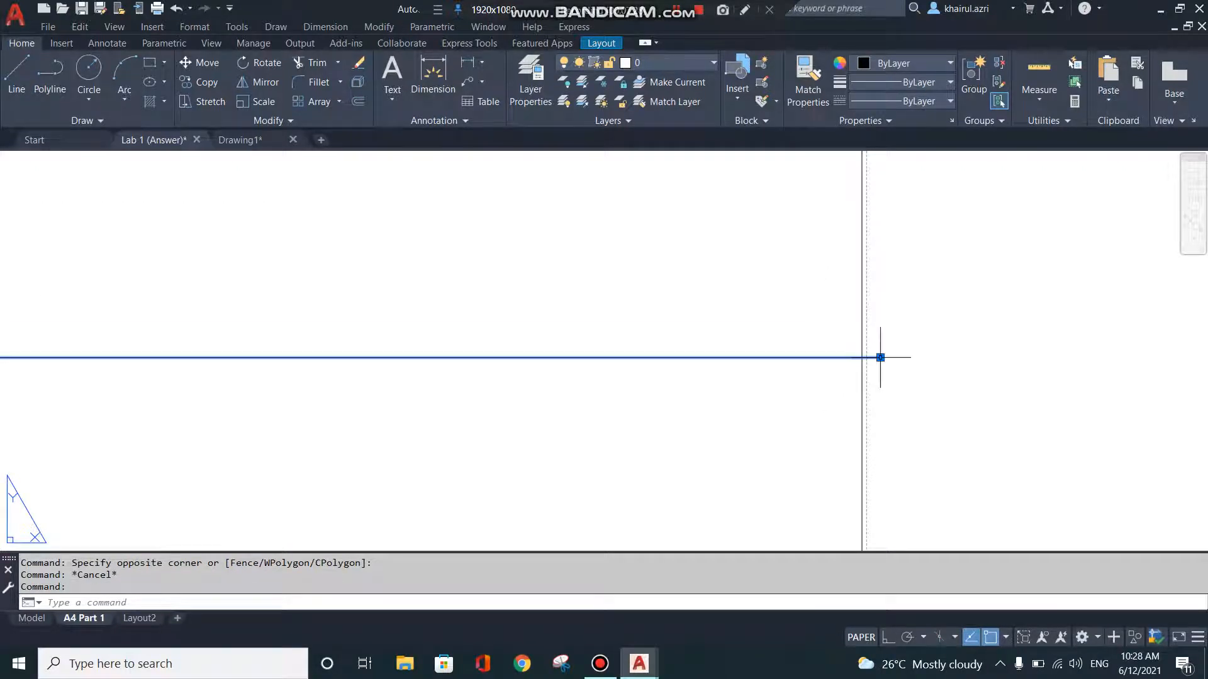
left_click(880, 357)
scroll(881, 352, "down", 2)
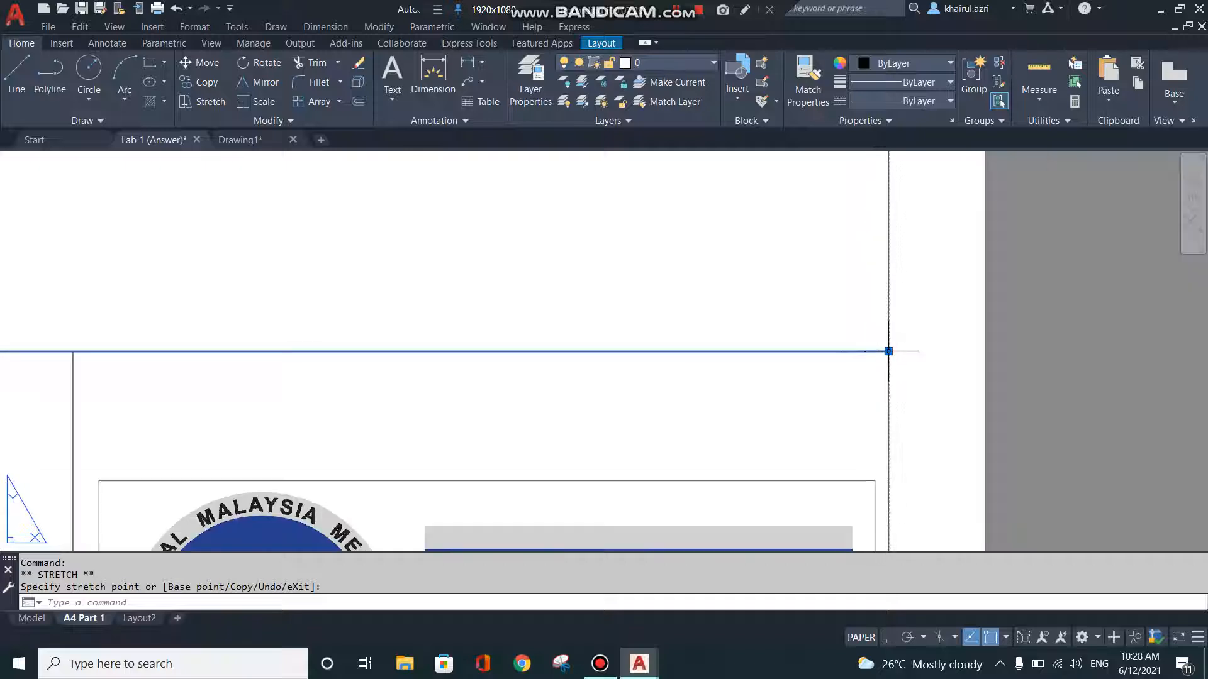
key("Escape")
Step: Inspect the adjusted border's upper-right corner and the whole sheet against the dashed printable area
scroll(913, 356, "down", 1)
middle_click_drag(905, 351, 696, 558)
middle_click_drag(677, 365, 686, 403)
middle_click_drag(698, 259, 698, 453)
scroll(674, 342, "up", 4)
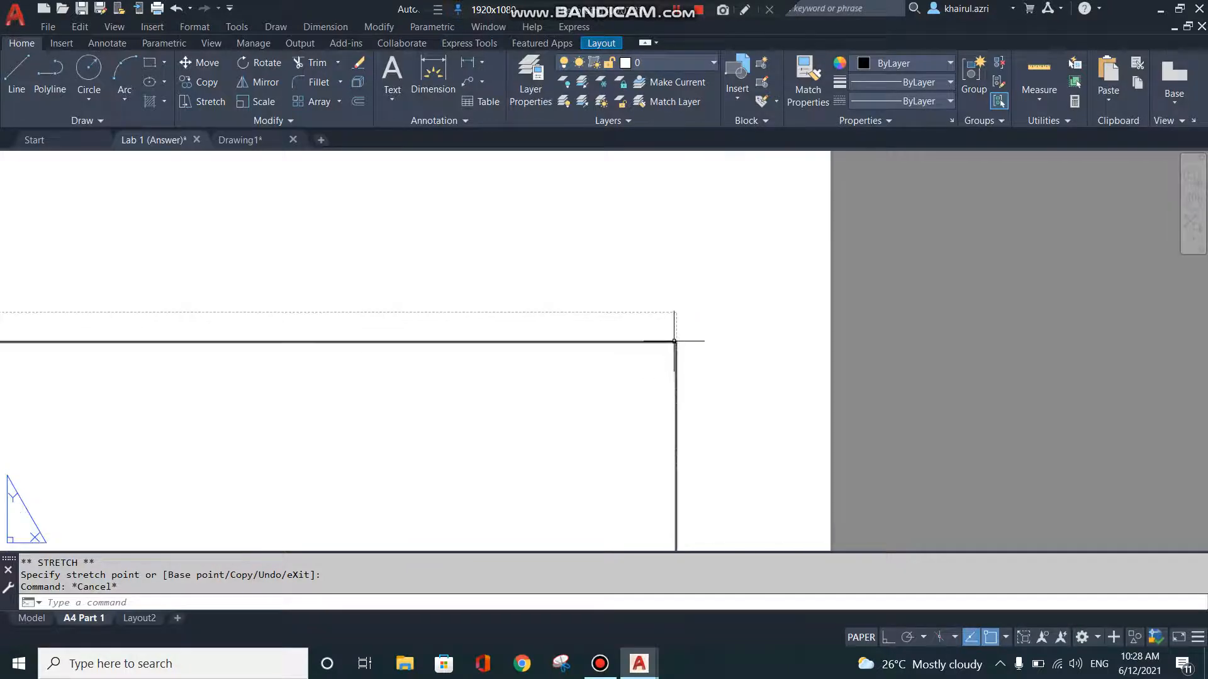
scroll(677, 349, "up", 4)
scroll(676, 328, "up", 2)
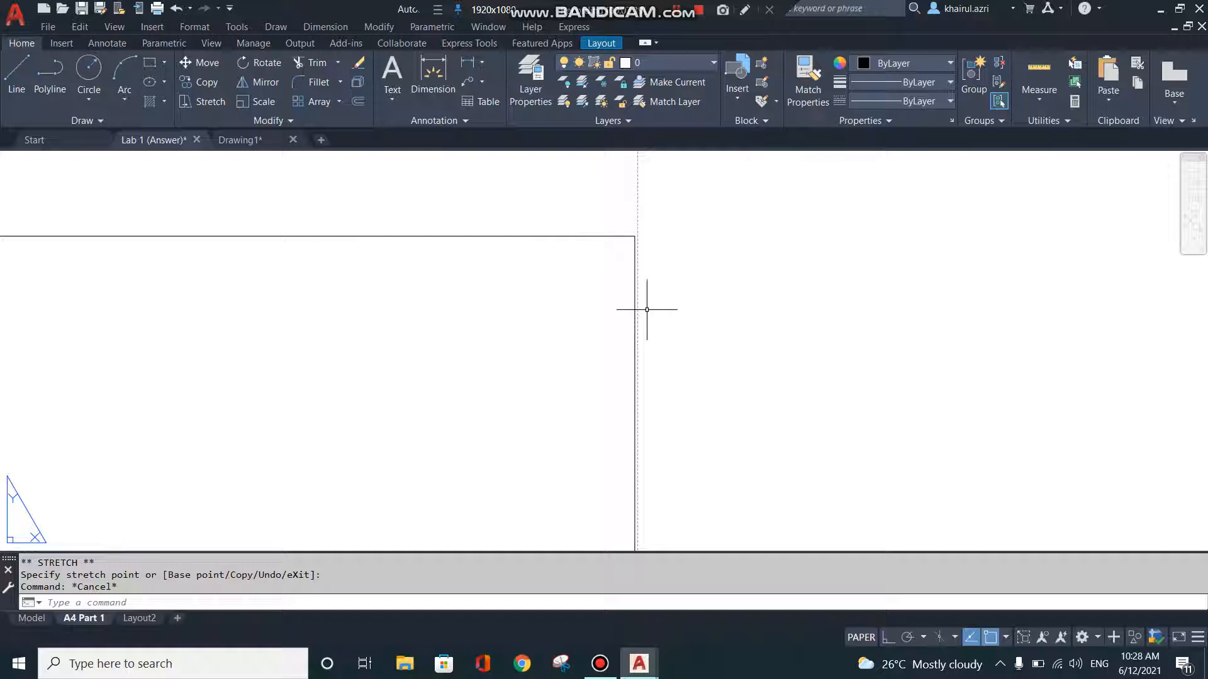
scroll(647, 310, "down", 8)
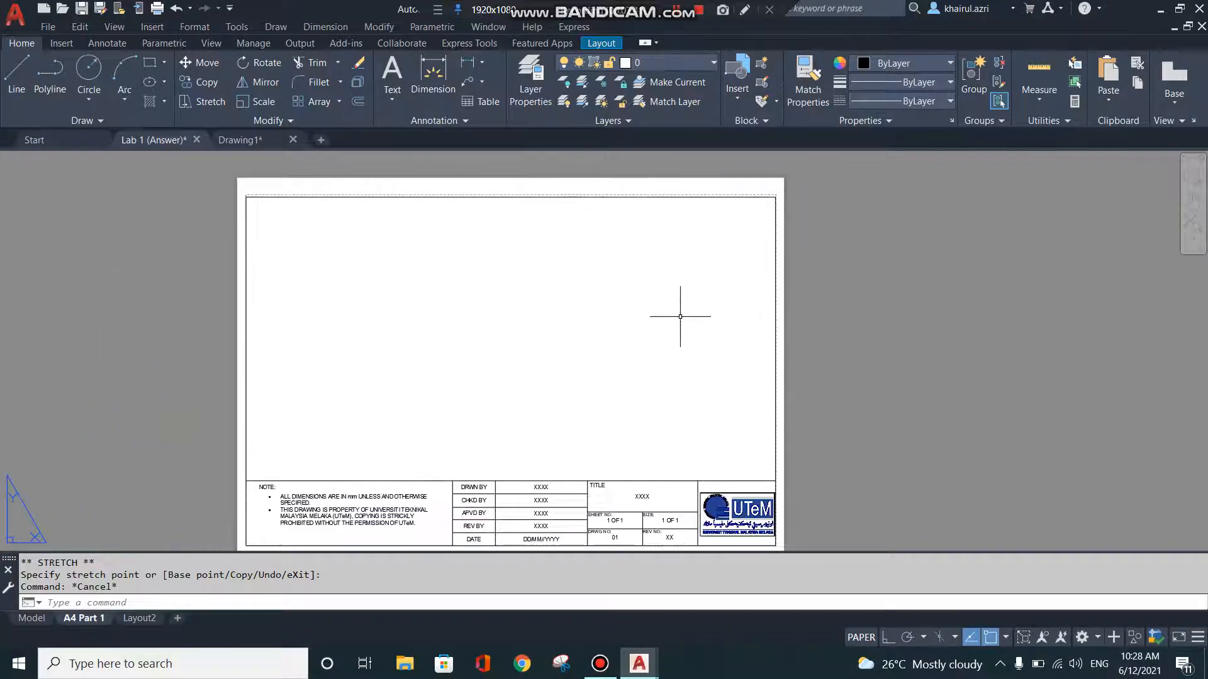
middle_click_drag(666, 390, 726, 311)
middle_click_drag(663, 360, 668, 414)
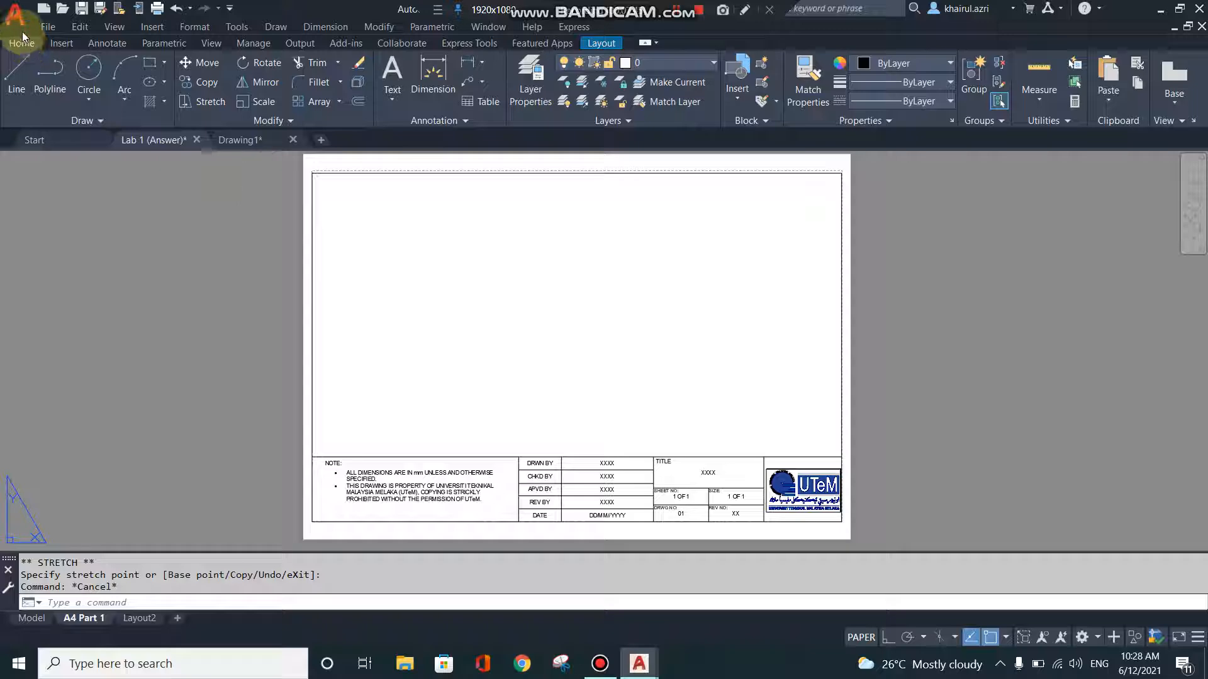
Step: Preview the plot of the A4 Part 1 layout to check the adjusted border and title block, and close the preview
left_click(15, 15)
mouse_move(60, 352)
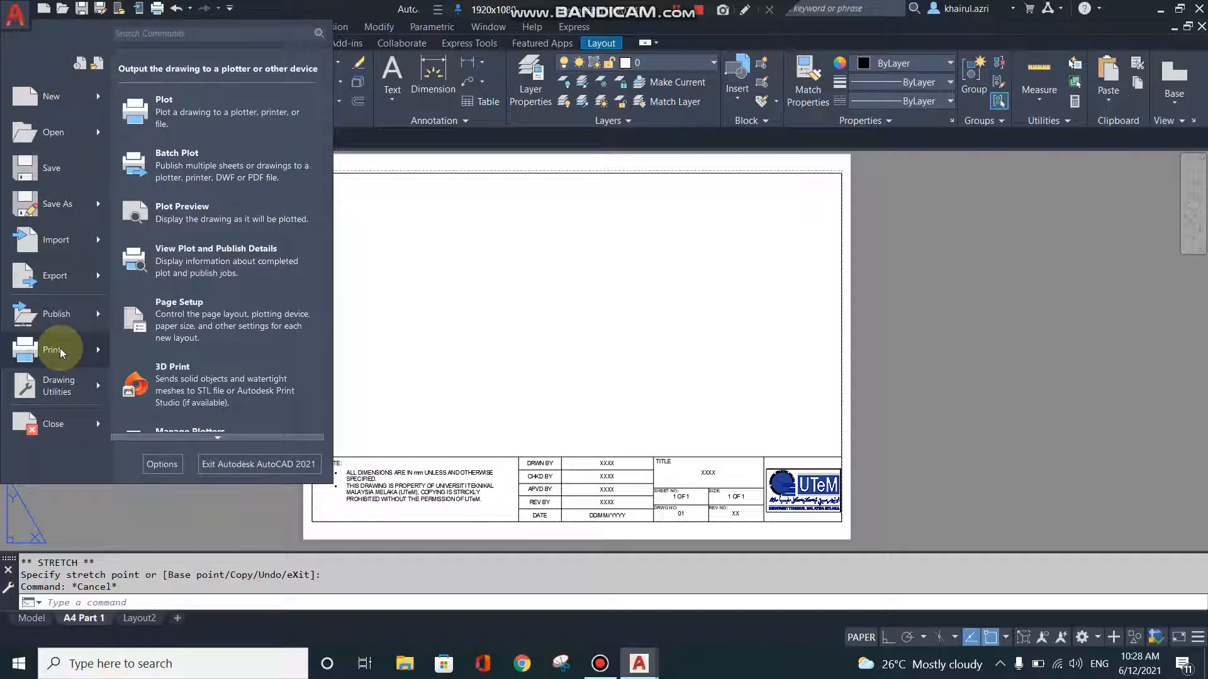
left_click(188, 211)
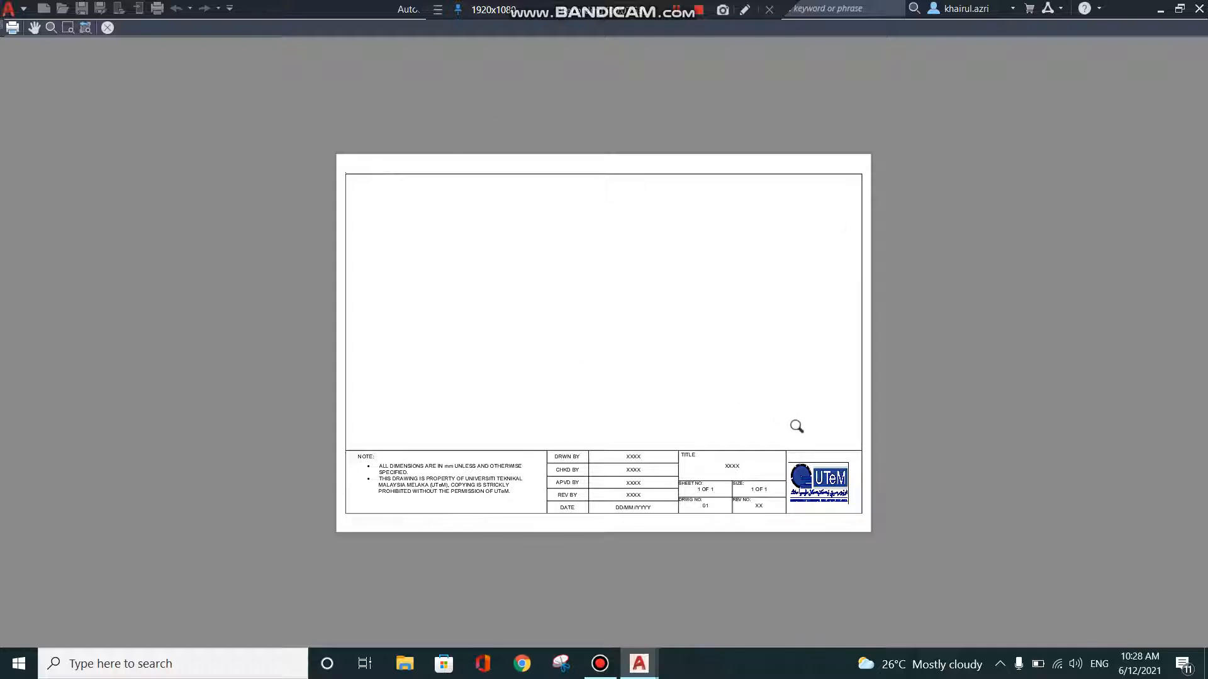
scroll(797, 426, "up", 2)
middle_click_drag(694, 333, 841, 382)
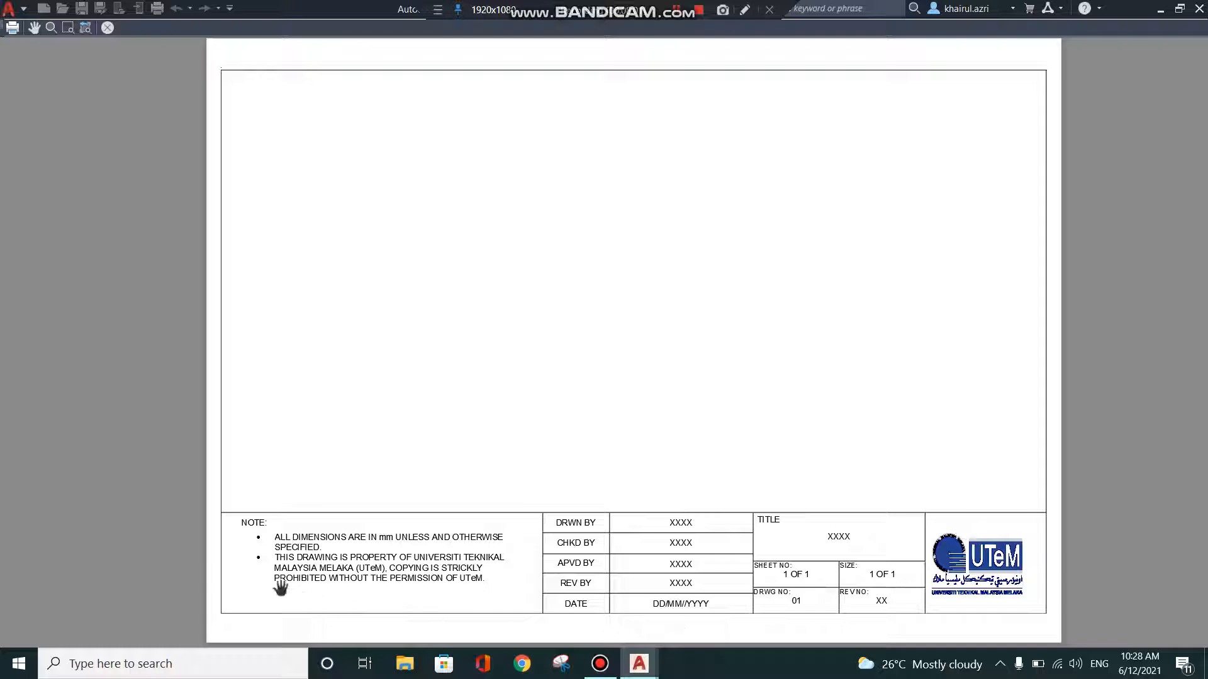
left_click(108, 27)
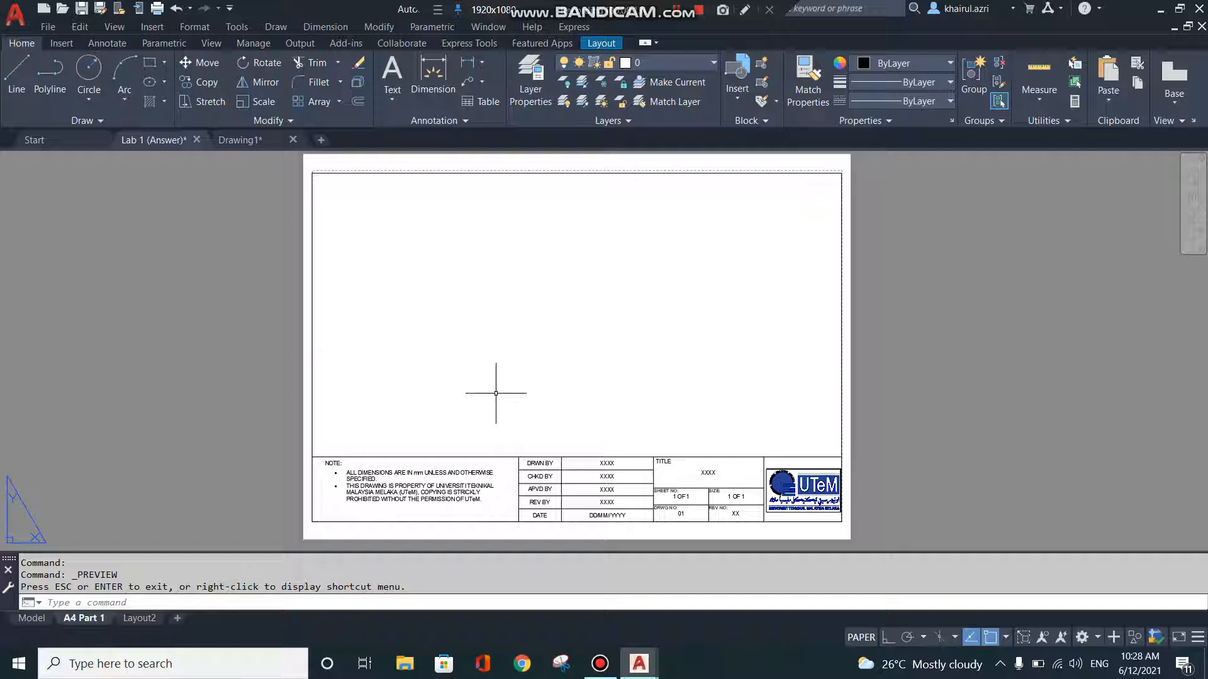
Step: Compare the part drawing in model space with the empty A4 Part 1 layout, ending on the layout
left_click(32, 619)
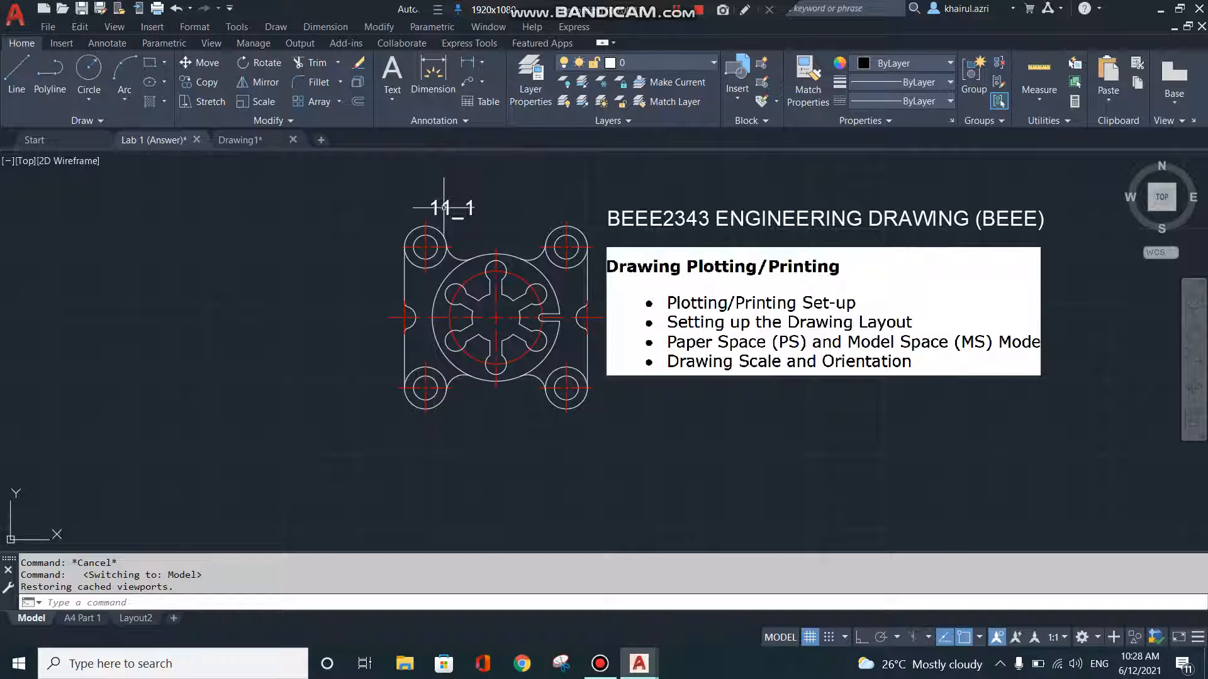
left_click(83, 618)
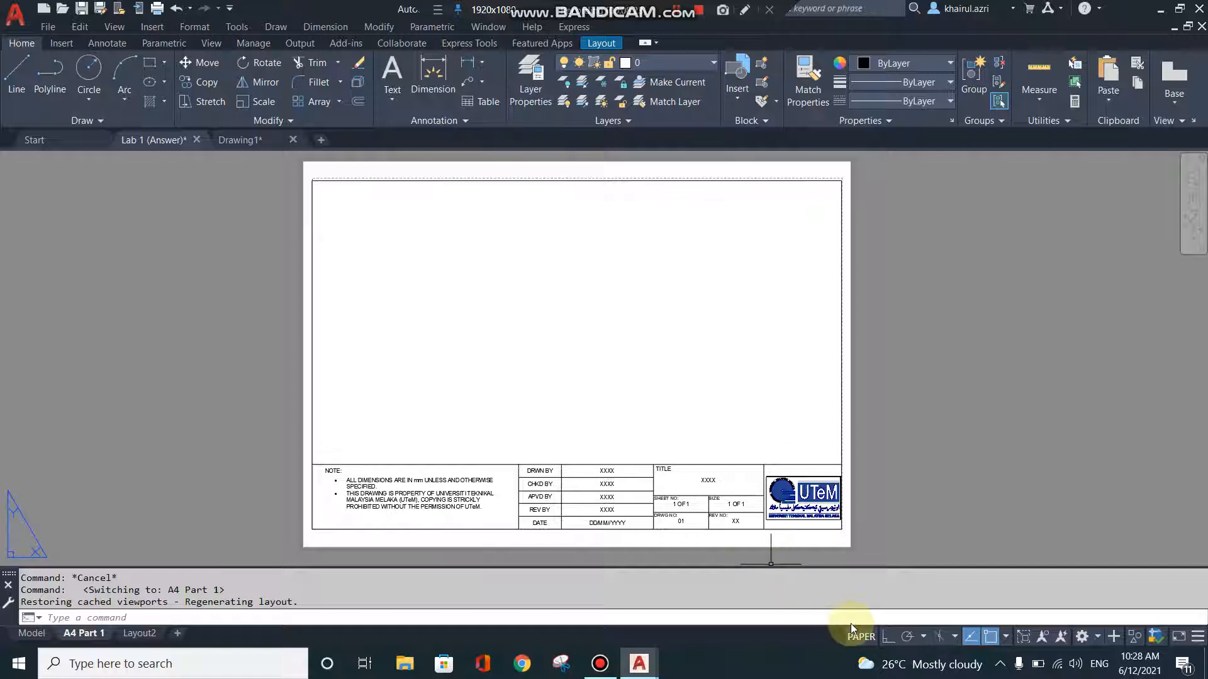
left_click(31, 633)
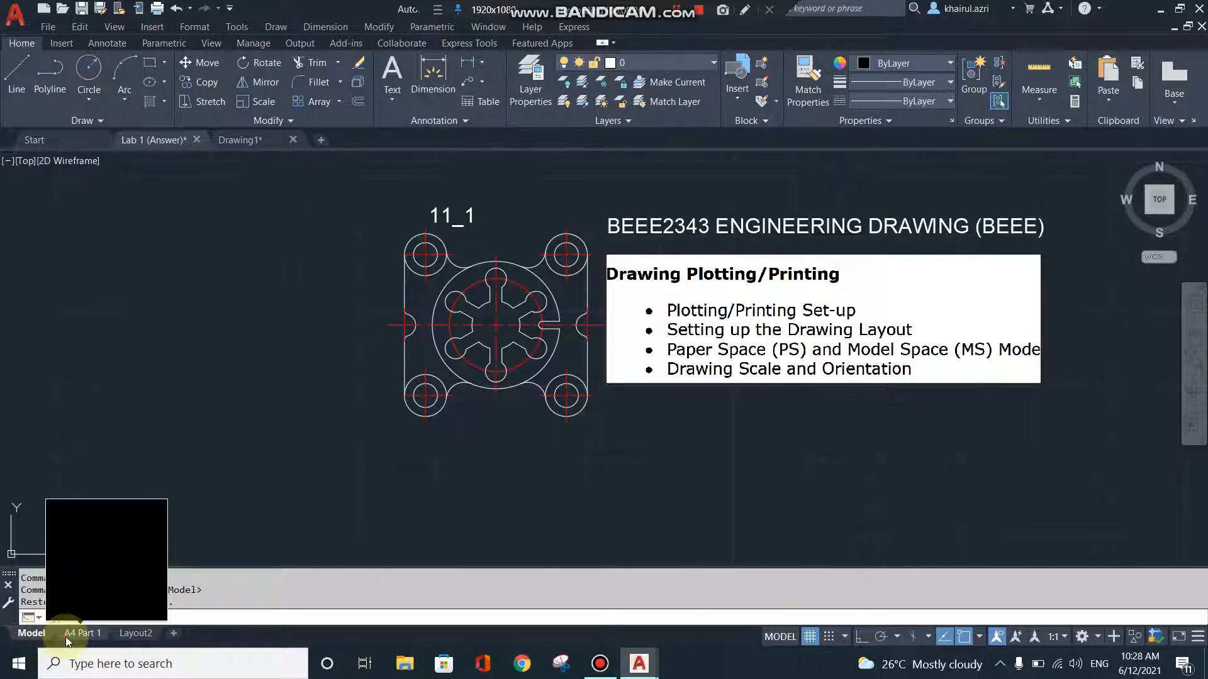
left_click(68, 633)
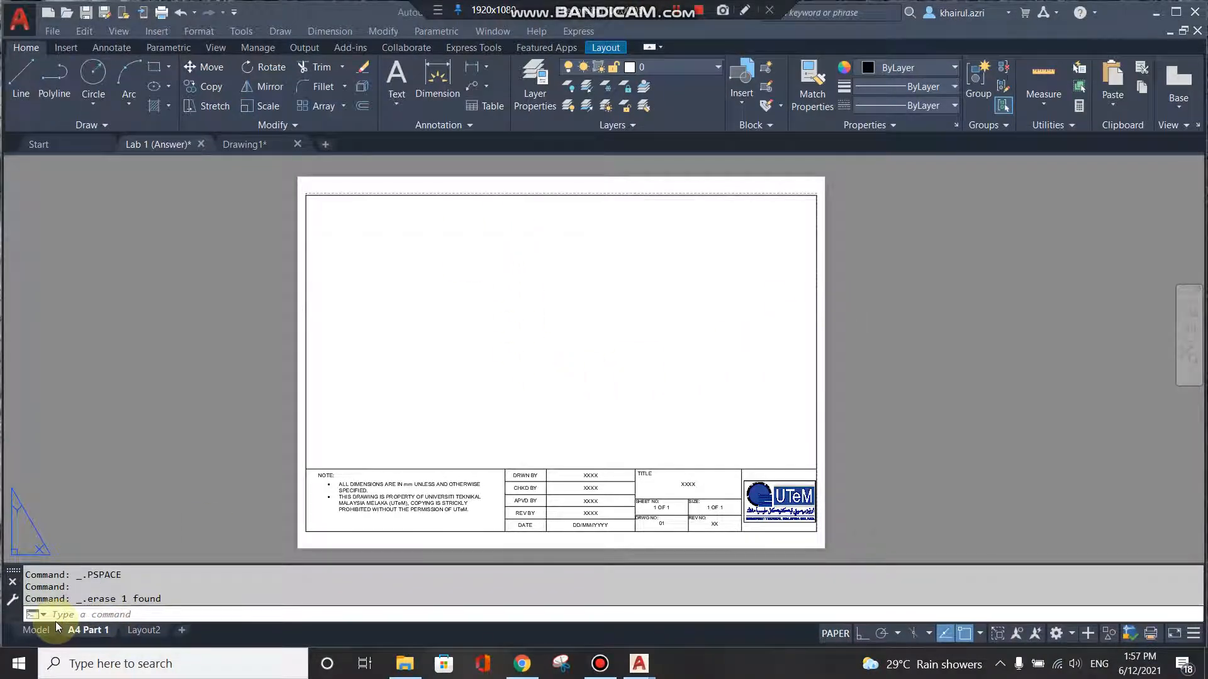
mouse_move(39, 629)
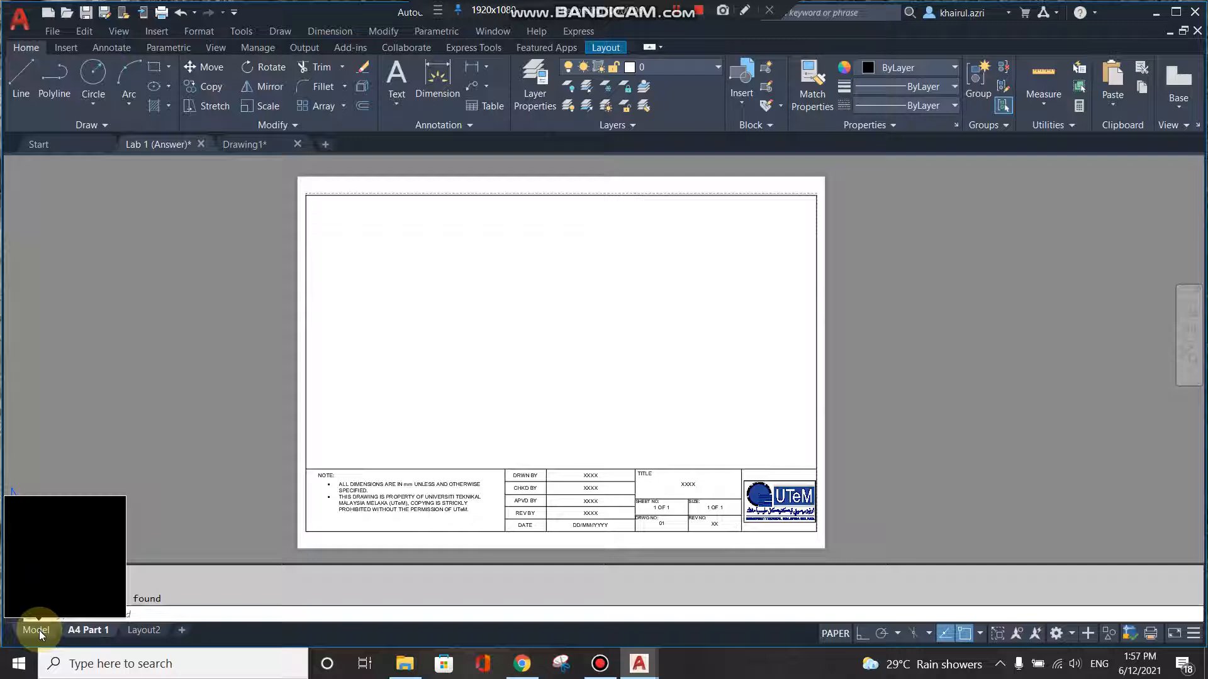
left_click(38, 630)
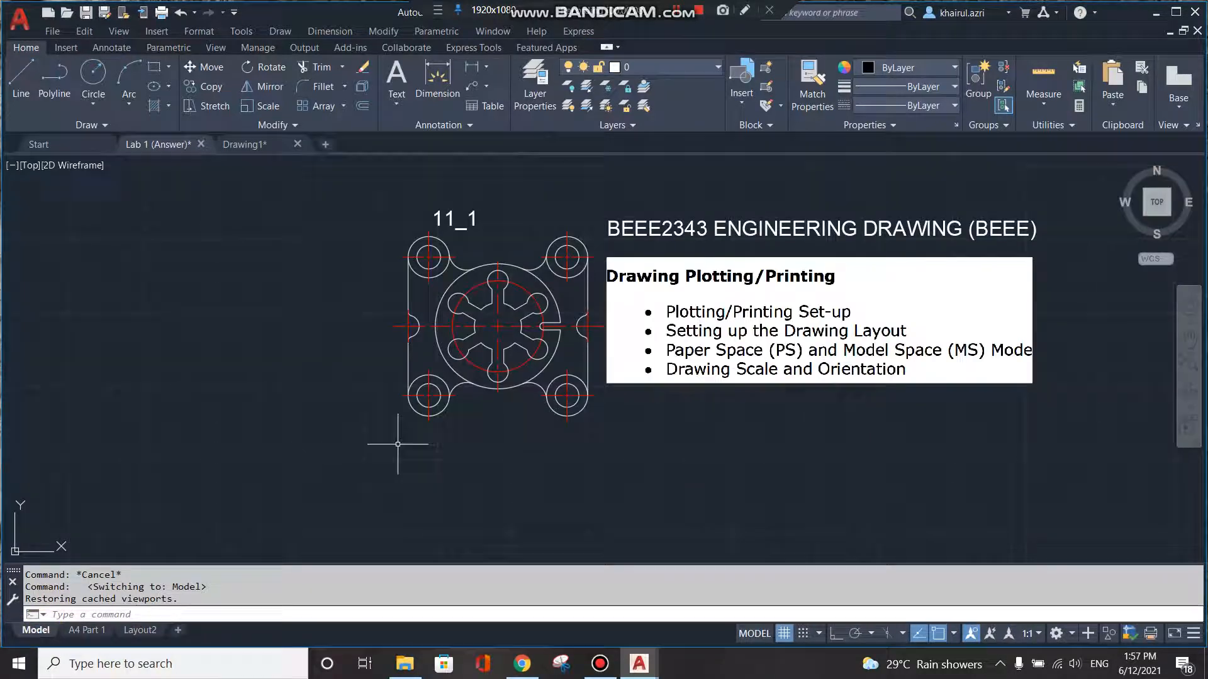
left_click(86, 630)
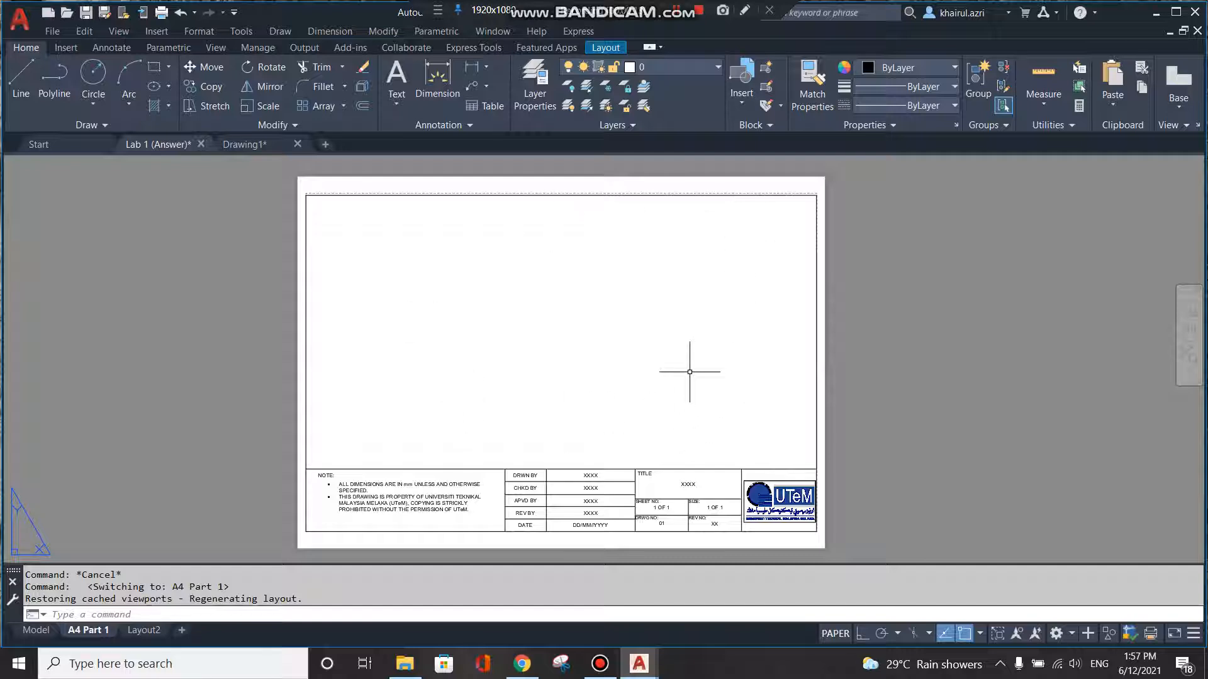
Step: Create a viewport with MVIEW from the border's upper-left corner to the title block's upper-right corner
left_click(354, 615)
type("mVIe")
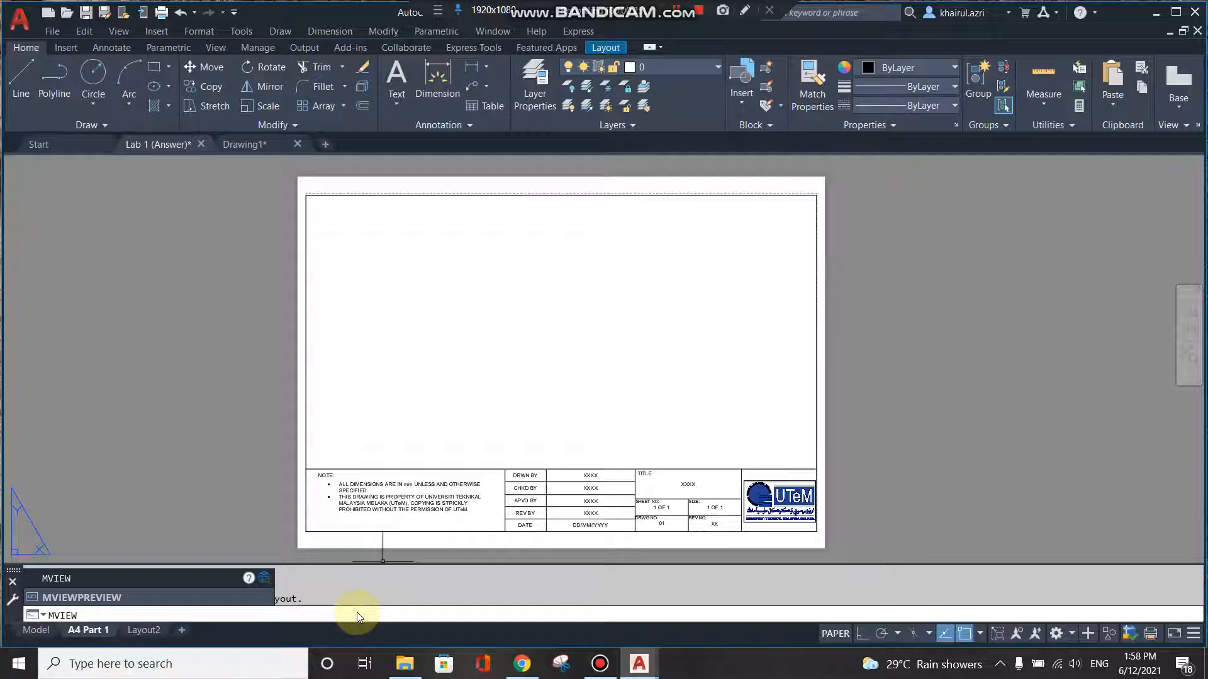
key("Return")
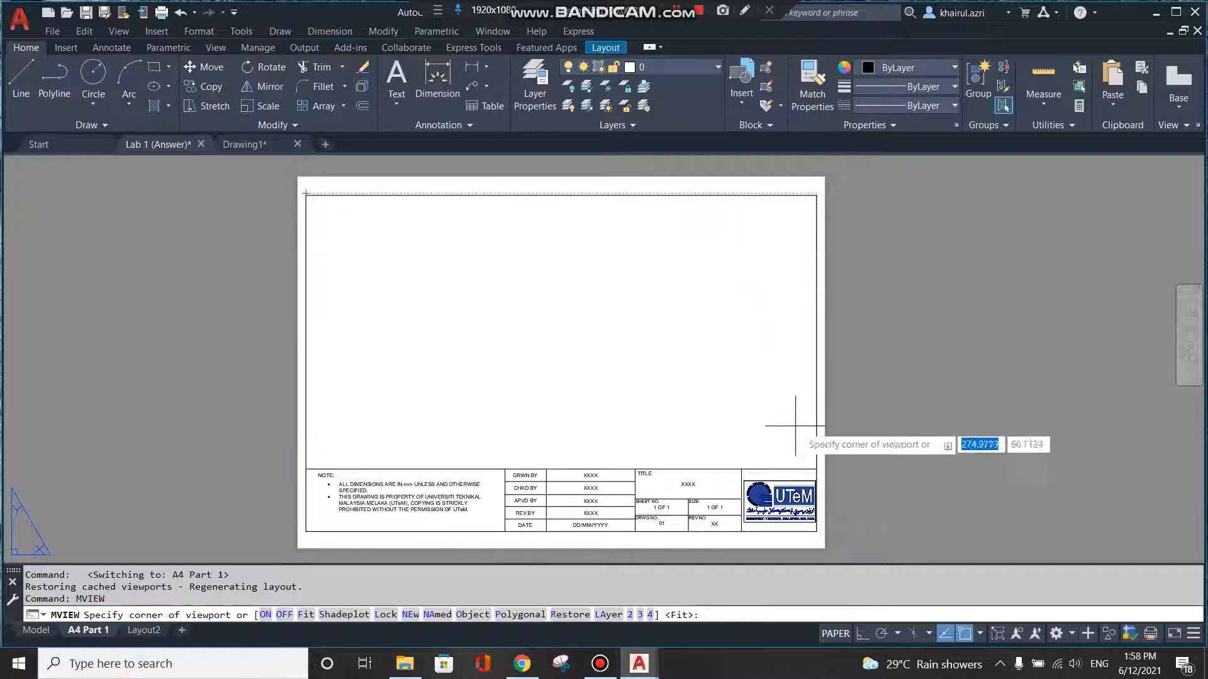
left_click(306, 195)
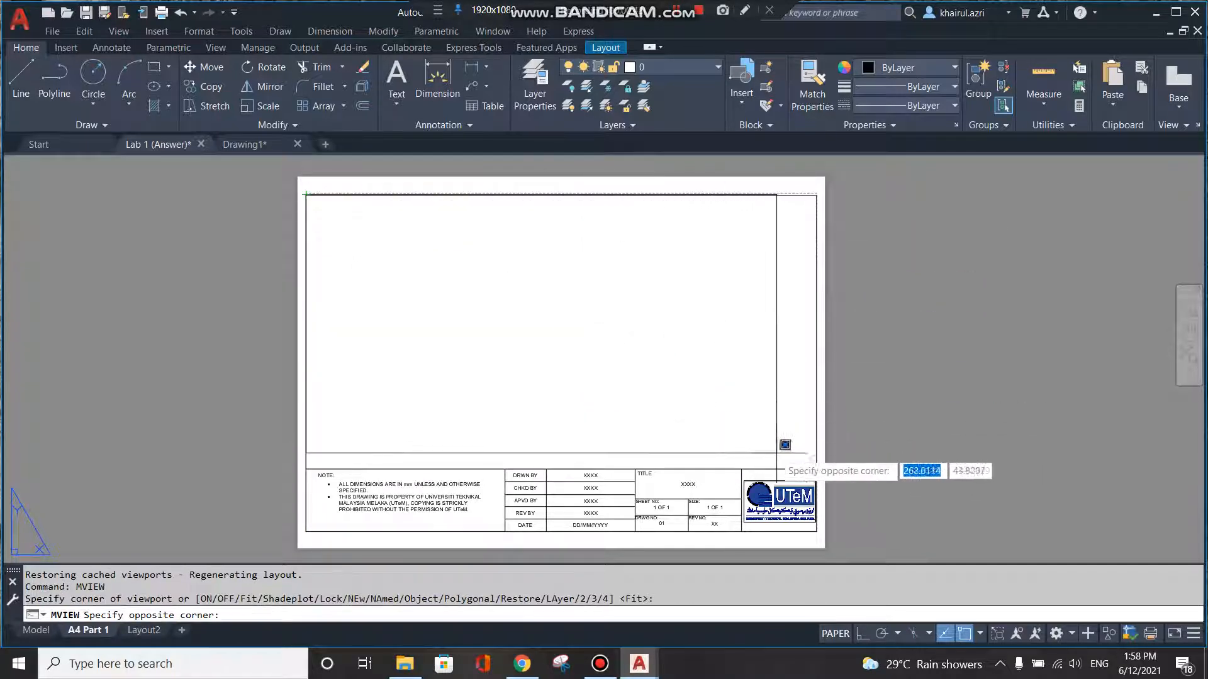
left_click(816, 469)
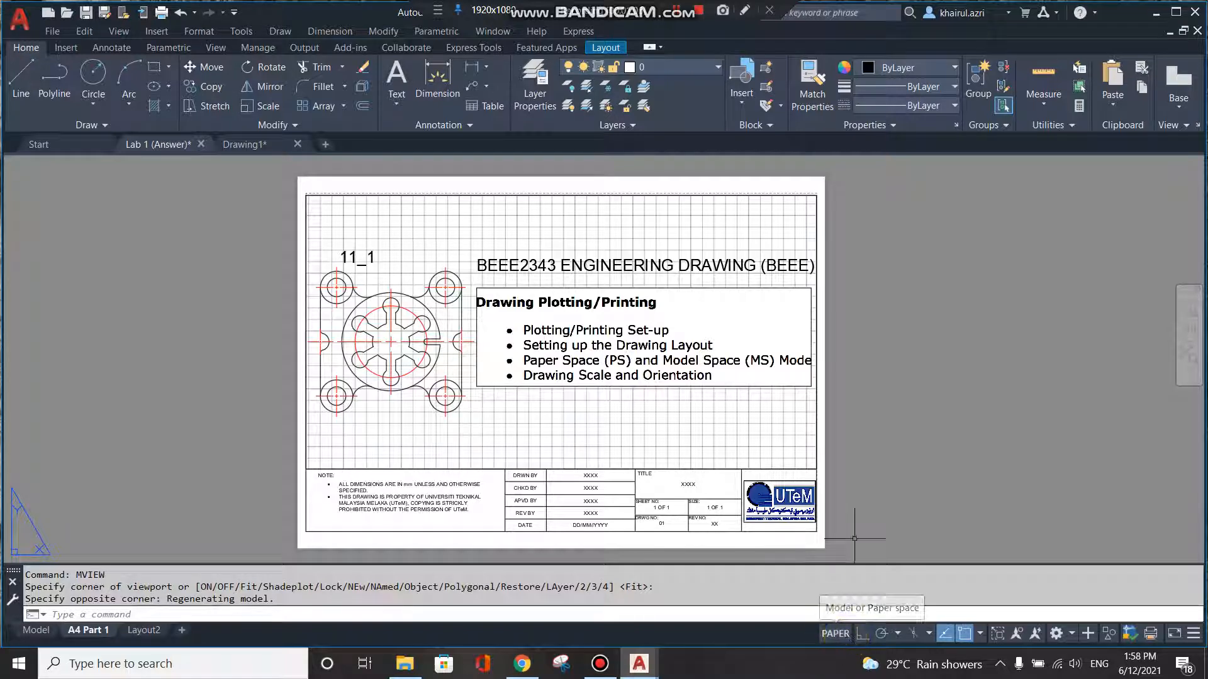
Step: Examine in paper space how the sheet, title block and viewport contents zoom and move together
scroll(853, 404, "down", 1)
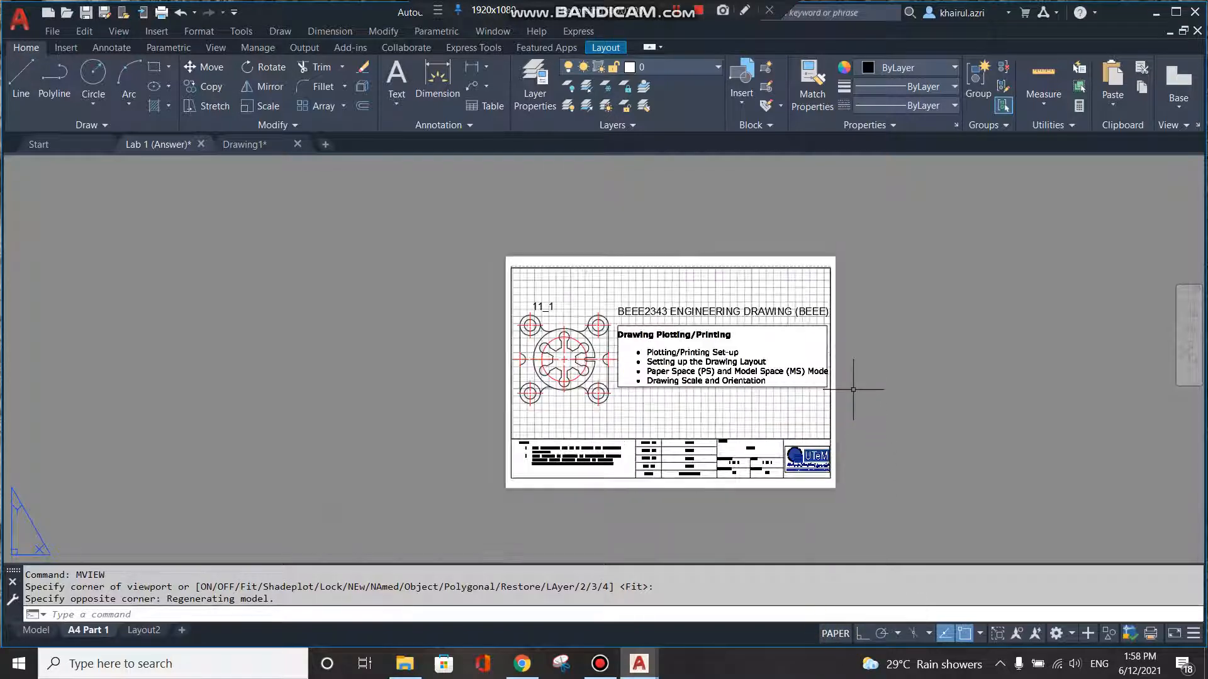
scroll(847, 418, "up", 1)
scroll(844, 429, "down", 1)
scroll(845, 429, "up", 2)
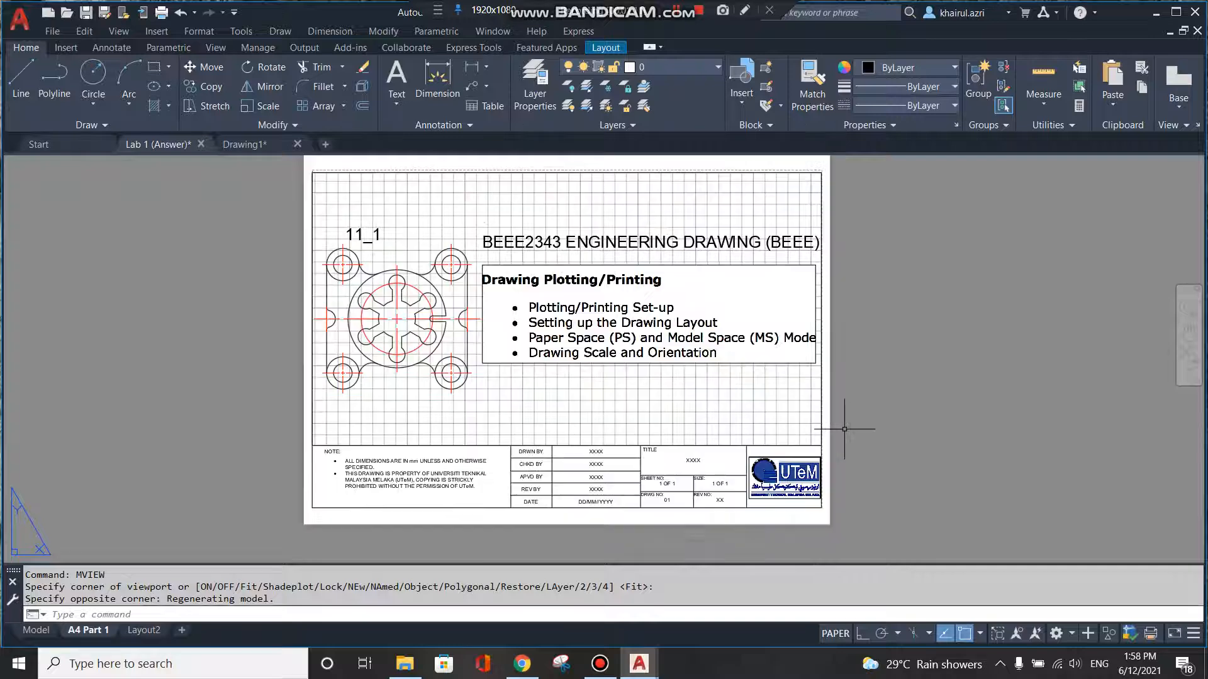
scroll(844, 429, "down", 4)
scroll(845, 429, "up", 4)
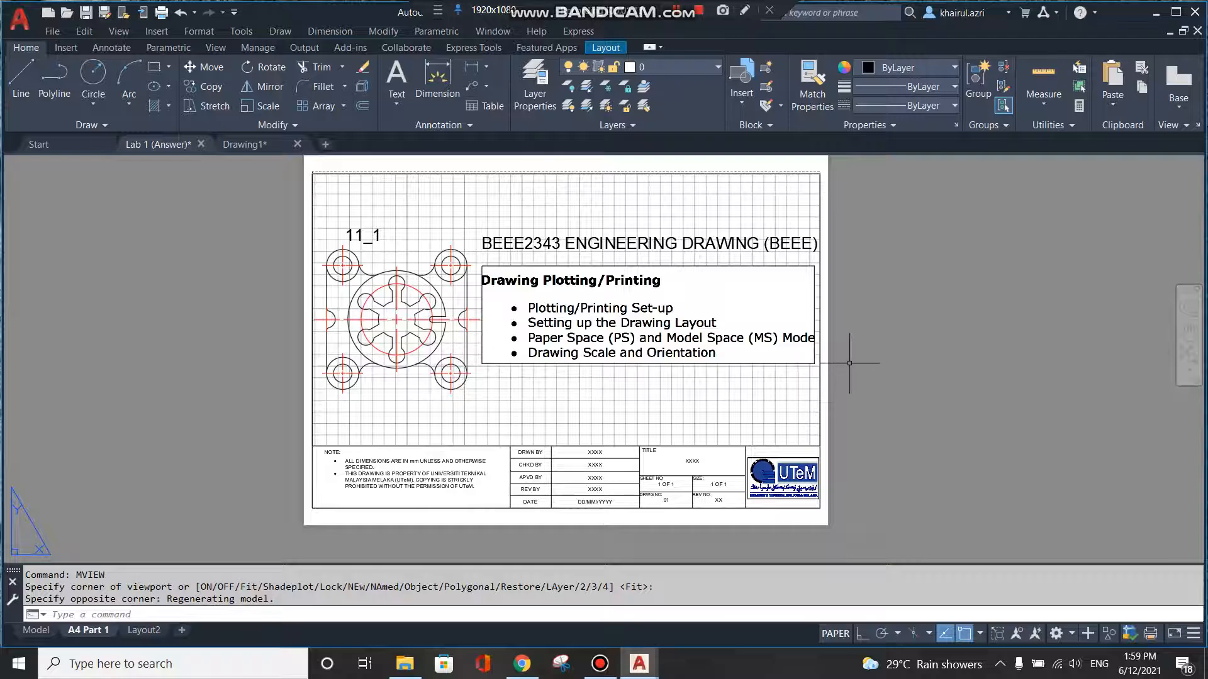
middle_click_drag(849, 363, 859, 380)
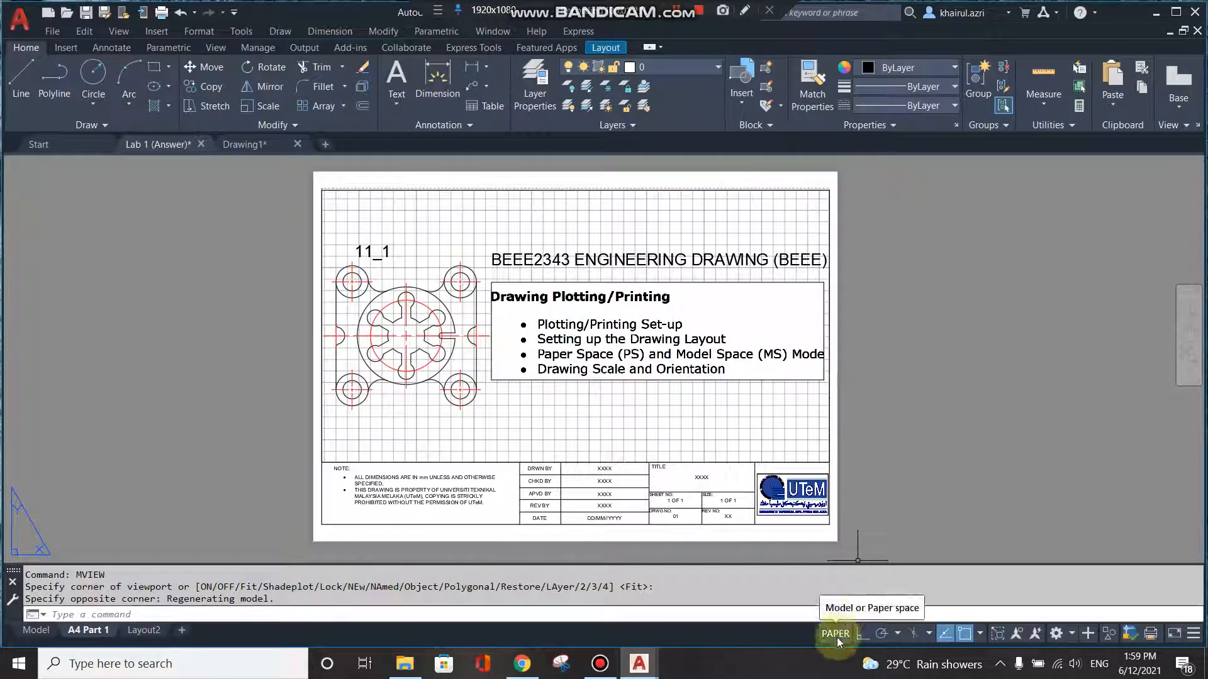
Step: Activate model space inside the viewport and adjust the drawing's size and position within it
left_click(830, 636)
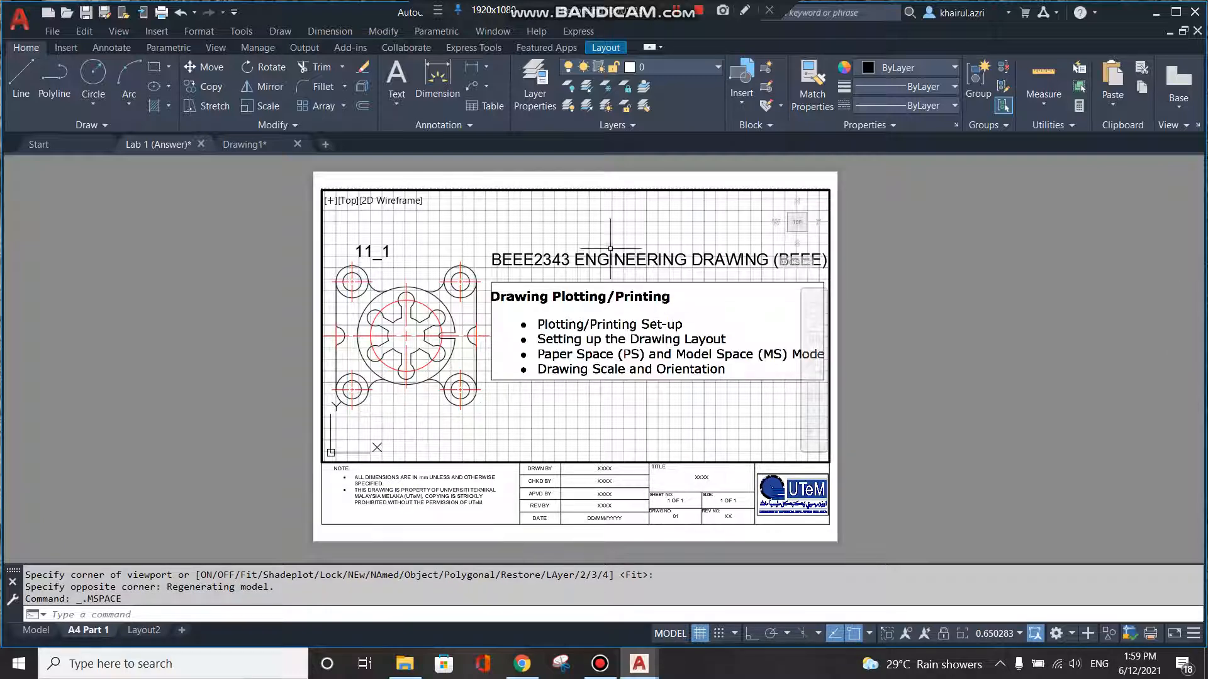
scroll(577, 370, "down", 2)
scroll(577, 370, "up", 2)
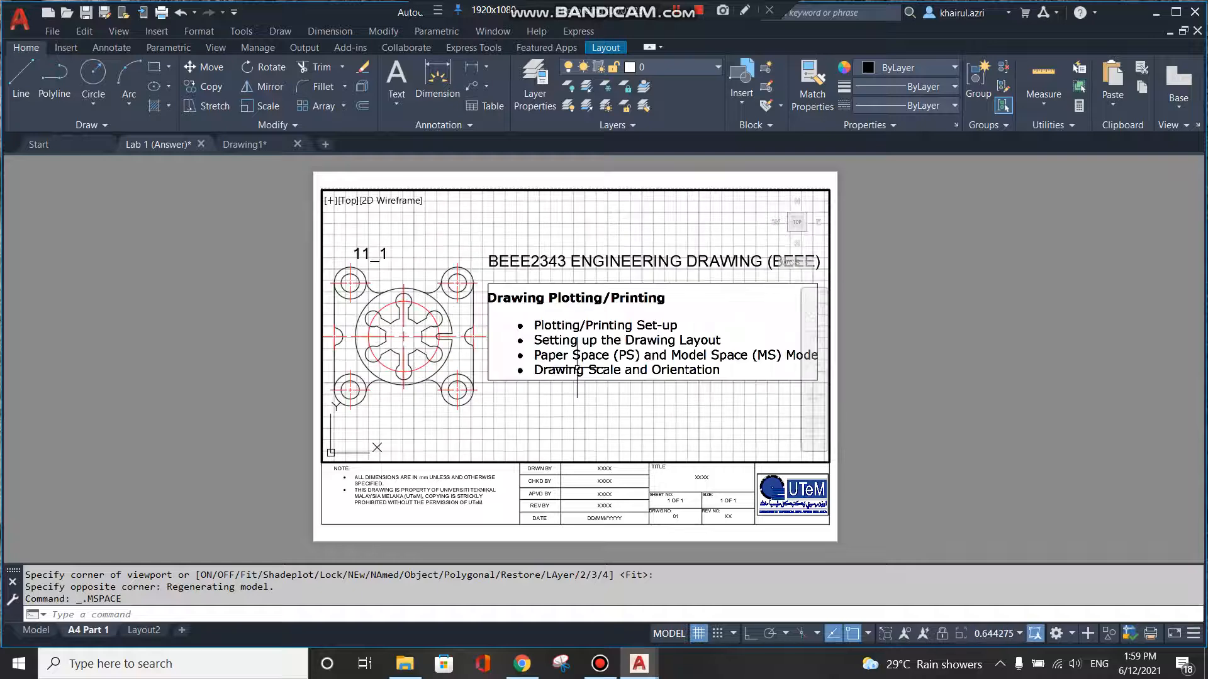
scroll(587, 377, "down", 2)
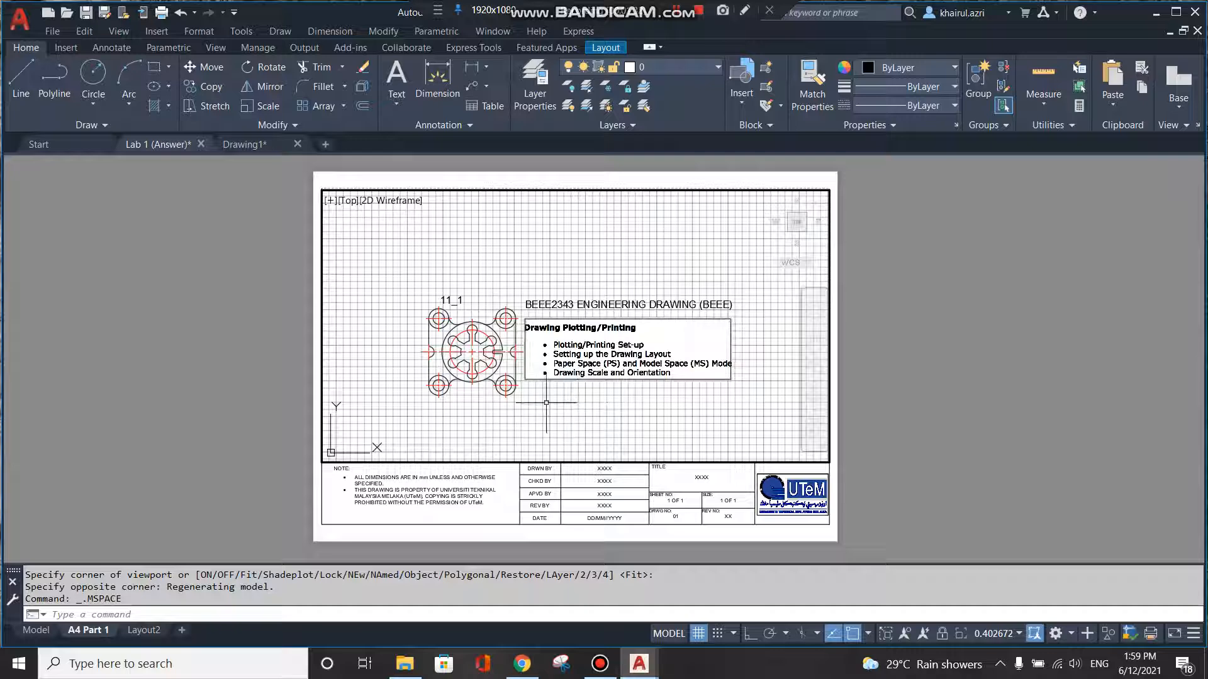
scroll(546, 402, "up", 2)
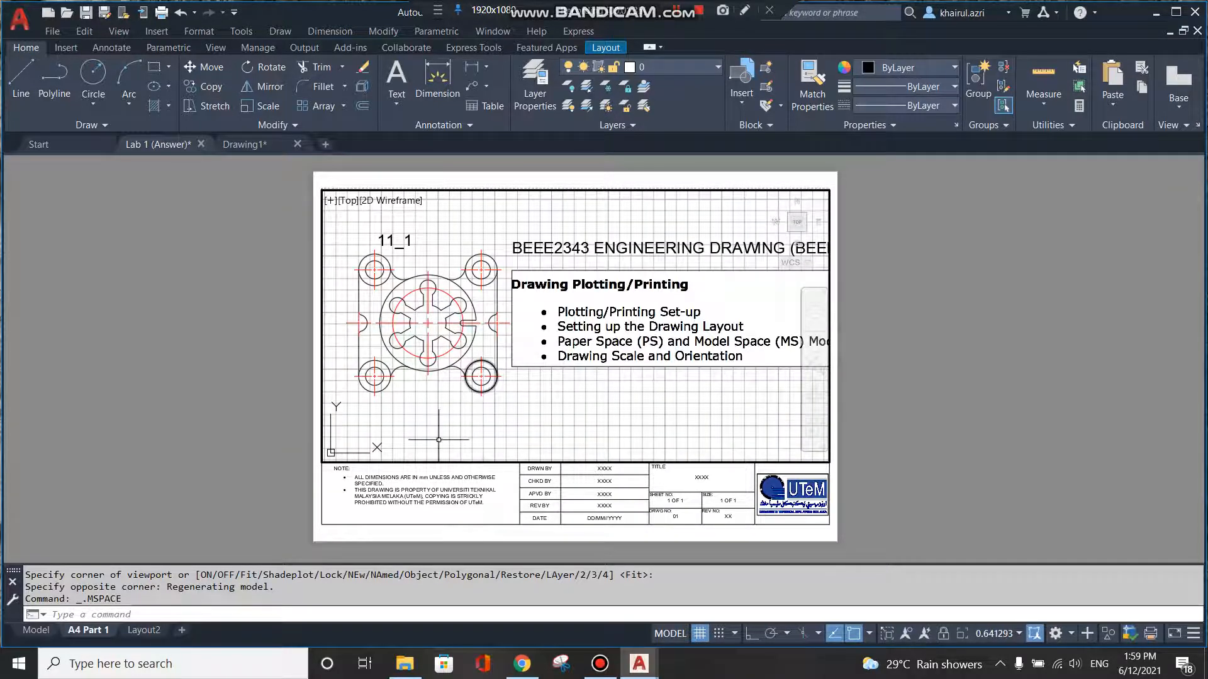
Step: Erase the BEEE2343 ENGINEERING DRAWING (BEEE) heading and the Drawing Plotting/Printing text box beside the part in model space
left_click(31, 632)
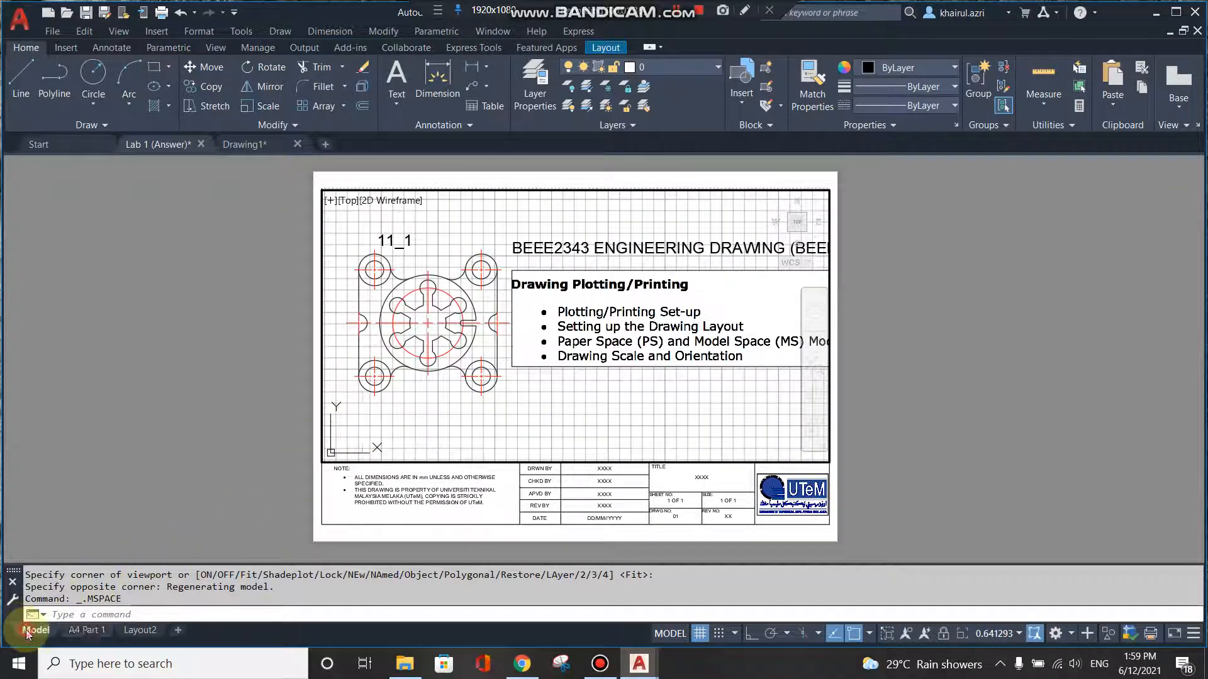
left_click(88, 631)
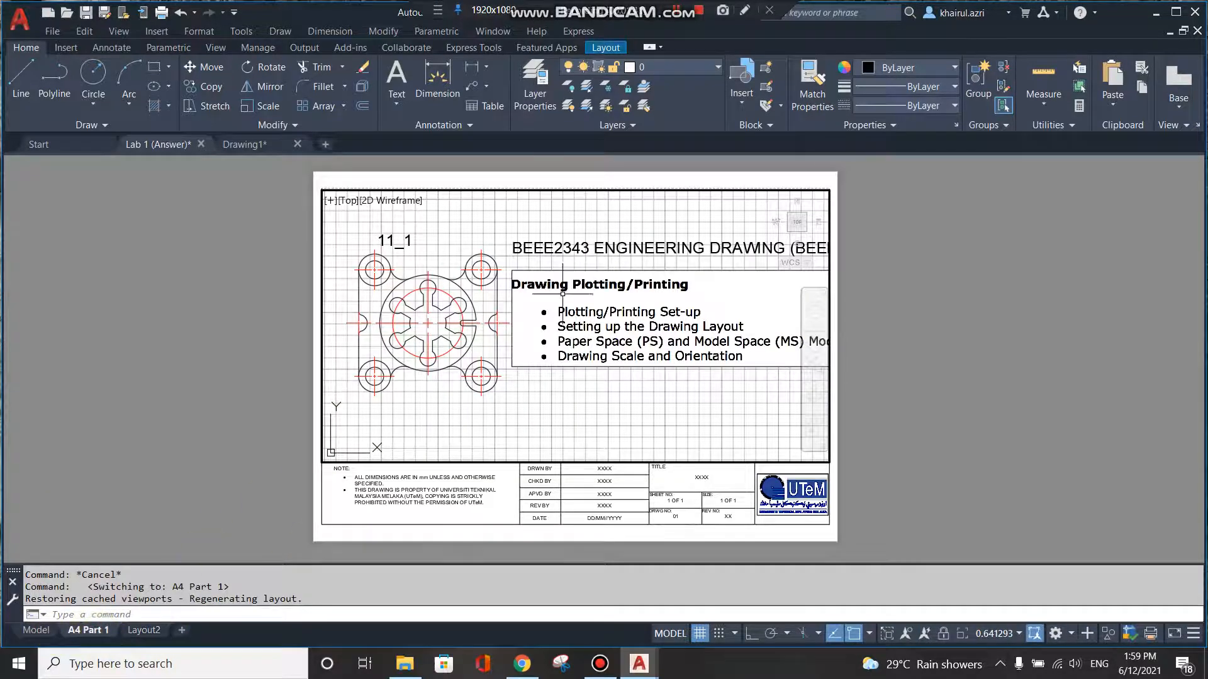
left_click(35, 630)
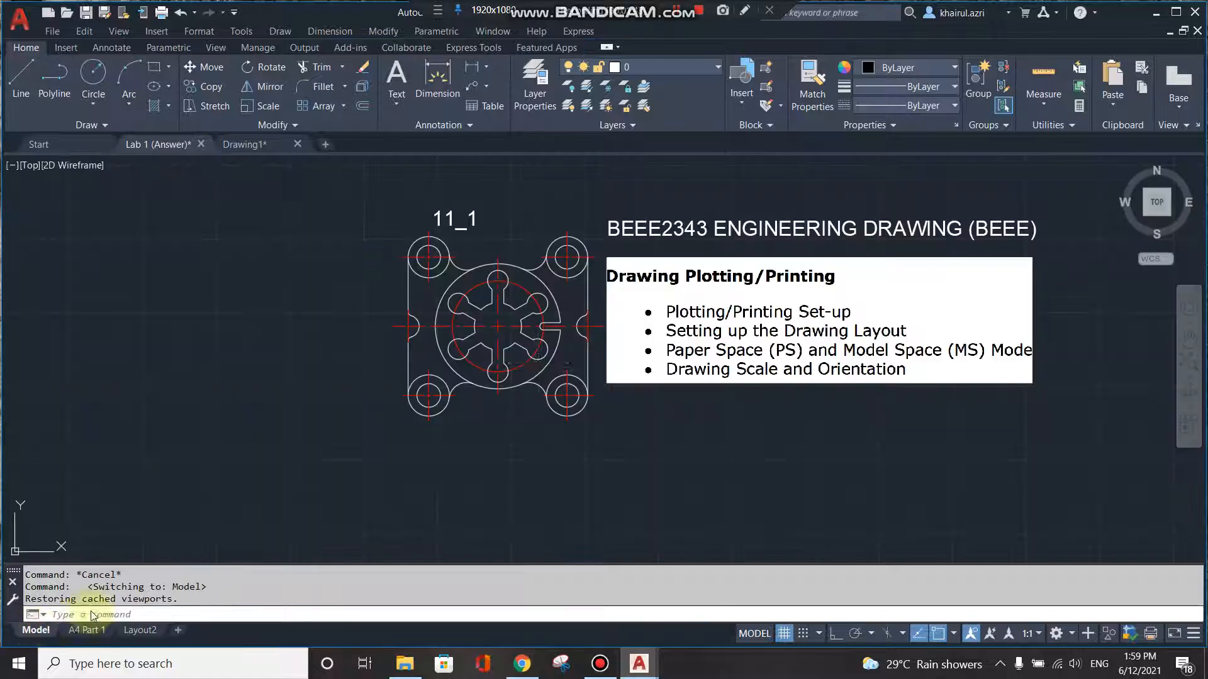
left_click(605, 203)
left_click(1081, 401)
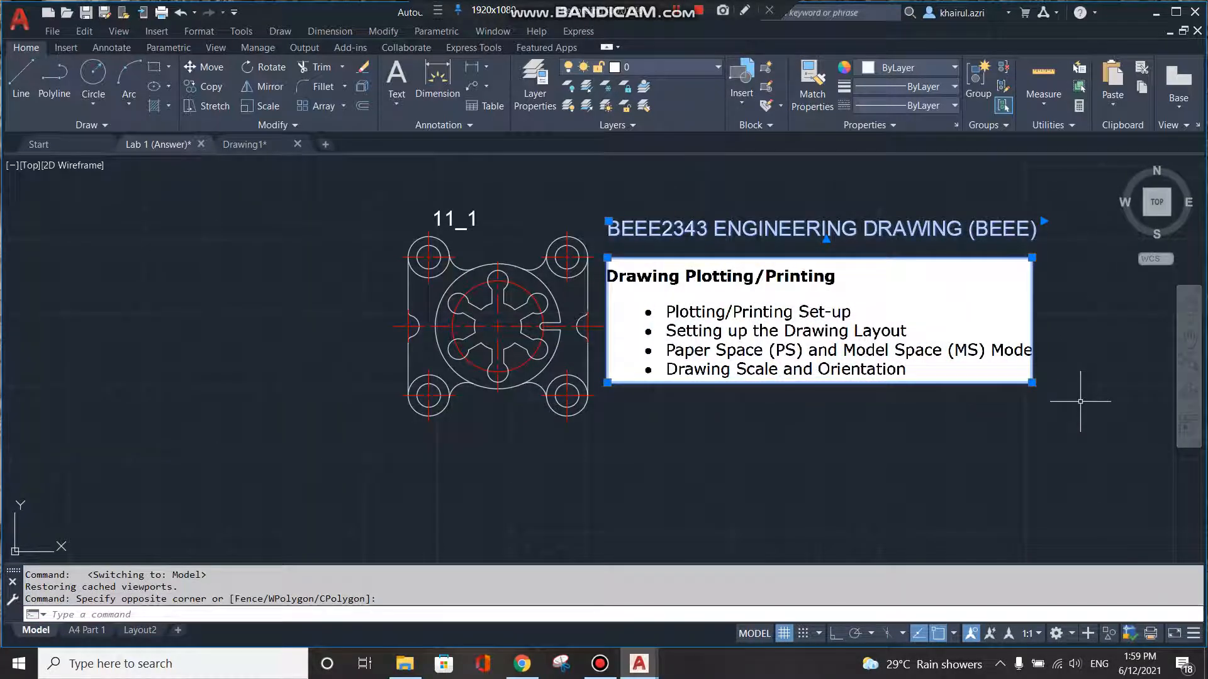
key("Delete")
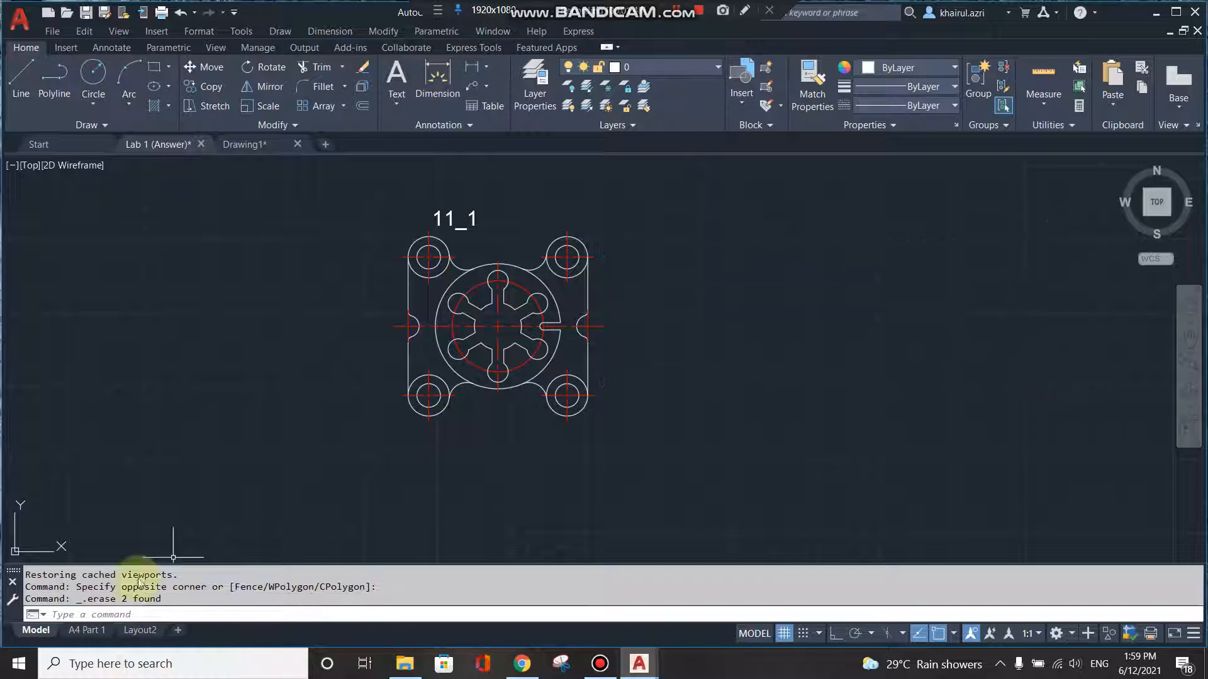
Step: Move the part to the middle of the A4 Part 1 viewport and turn off the grid in both the viewport and model space
left_click(84, 626)
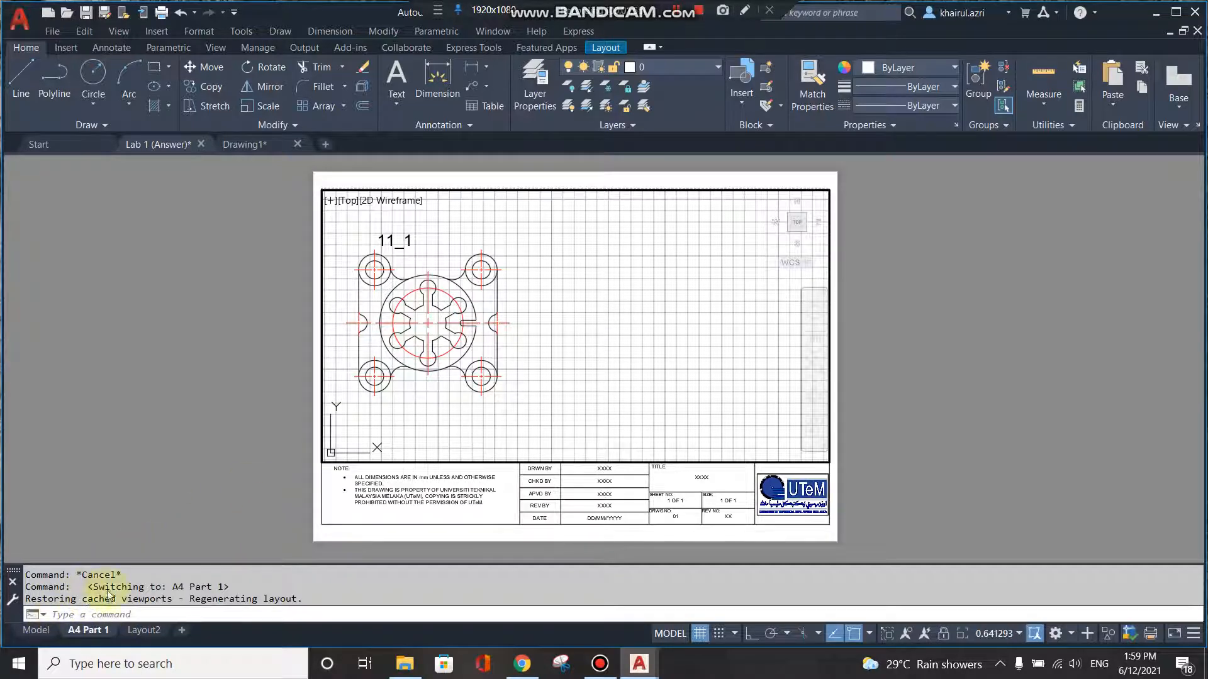
middle_click_drag(529, 363, 655, 367)
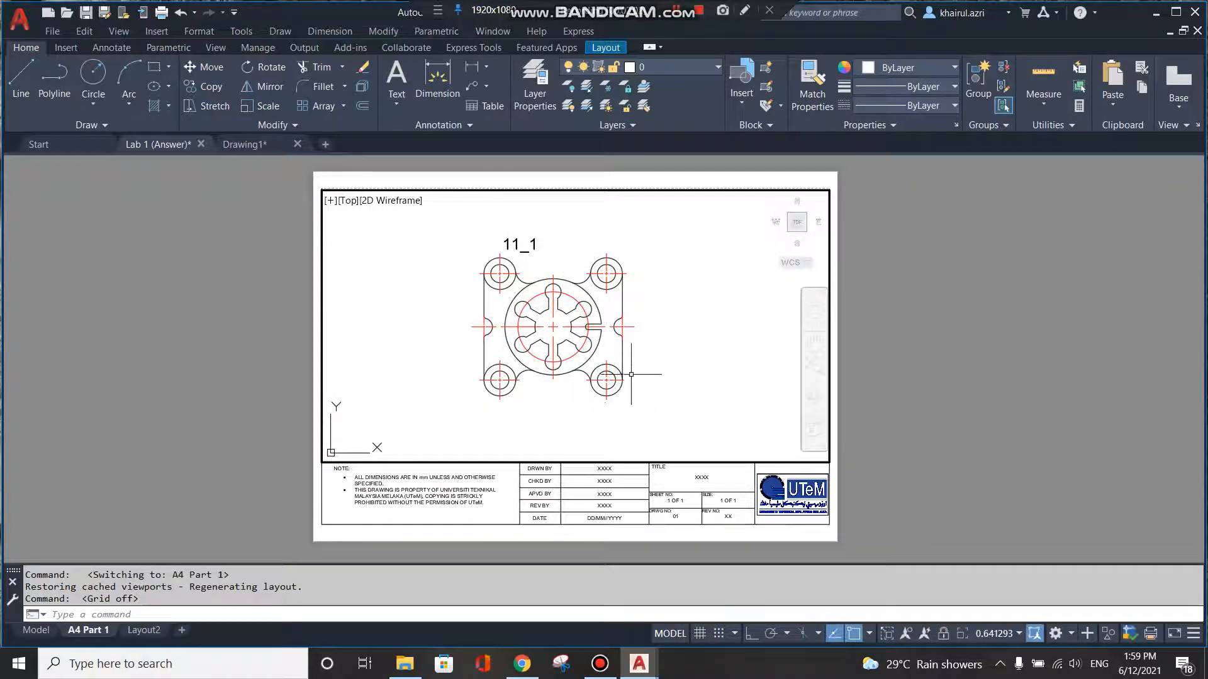
left_click(36, 629)
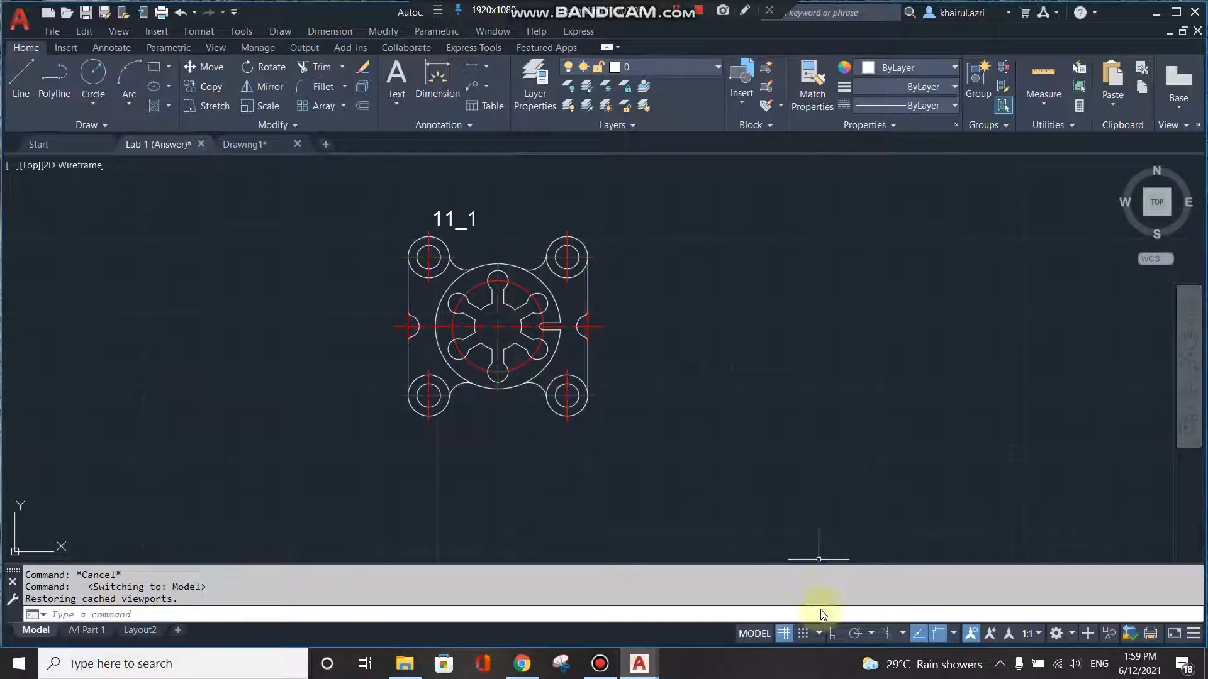
left_click(785, 634)
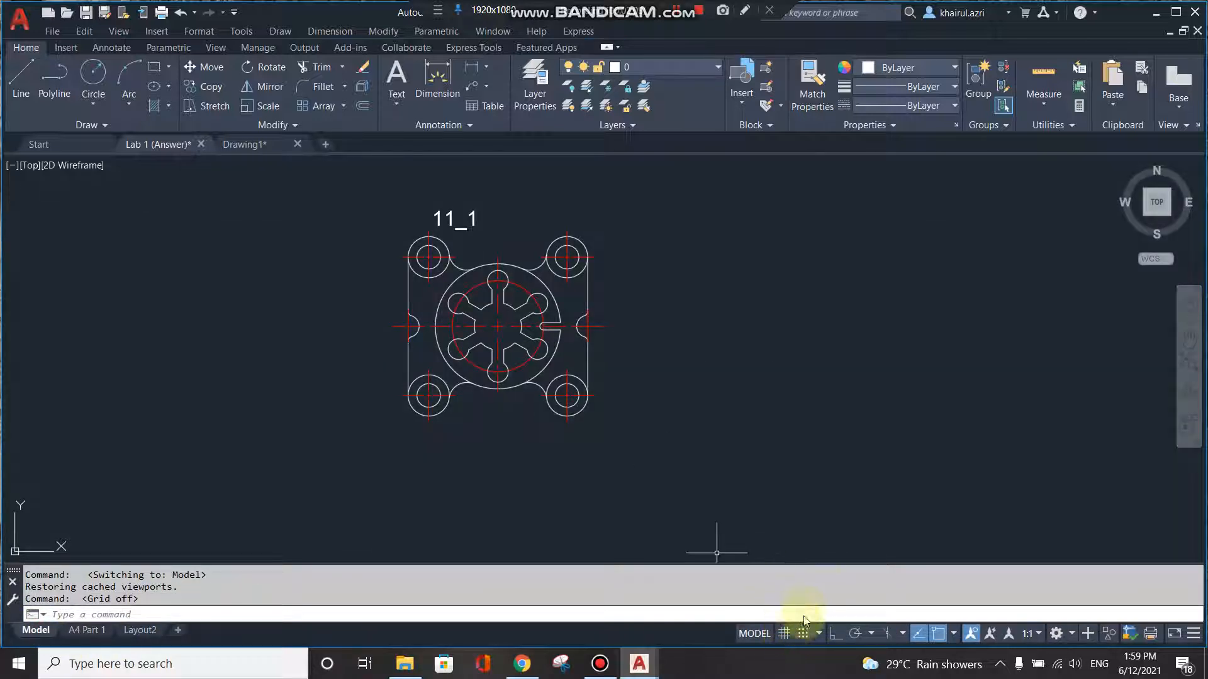
left_click(86, 630)
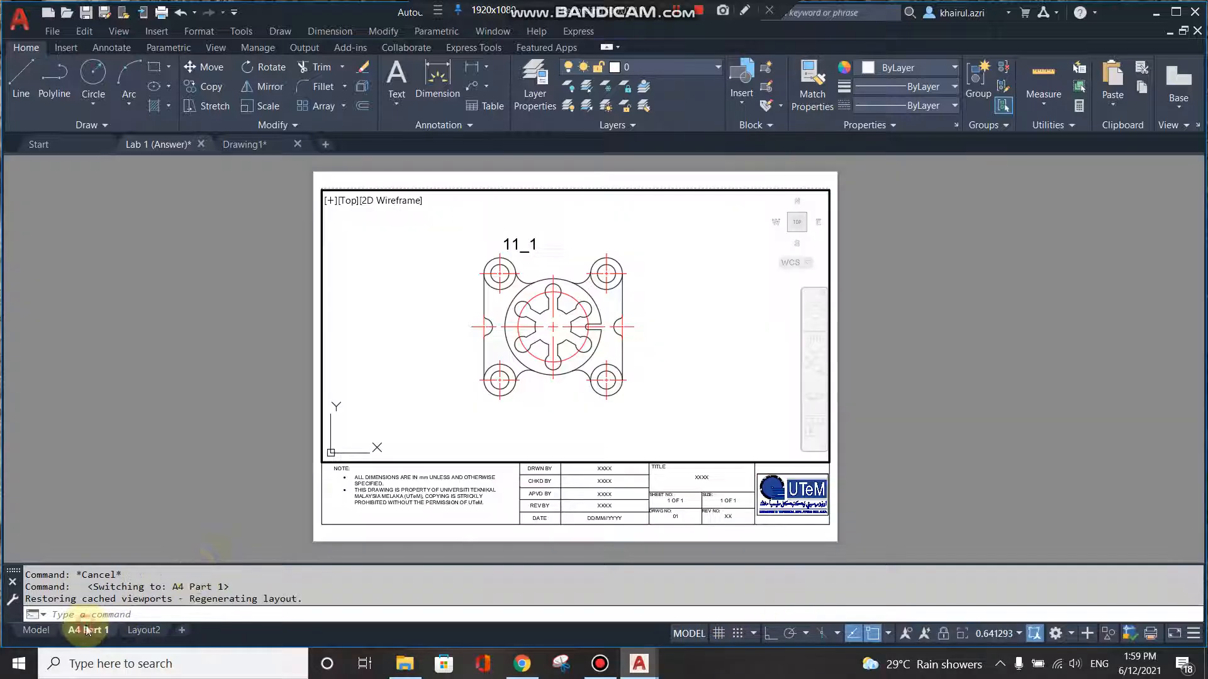
Step: Leave the viewport for paper space and inspect the sheet with the part and title block
double_click(846, 336)
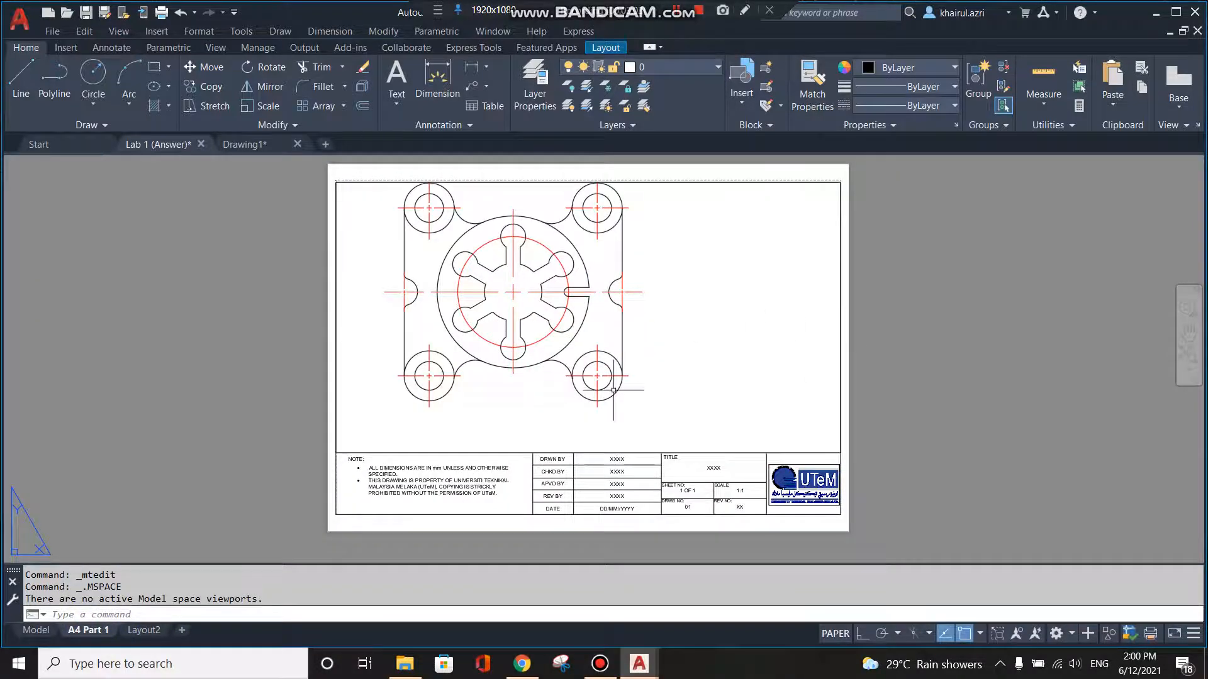
scroll(596, 361, "up", 2)
scroll(601, 358, "down", 2)
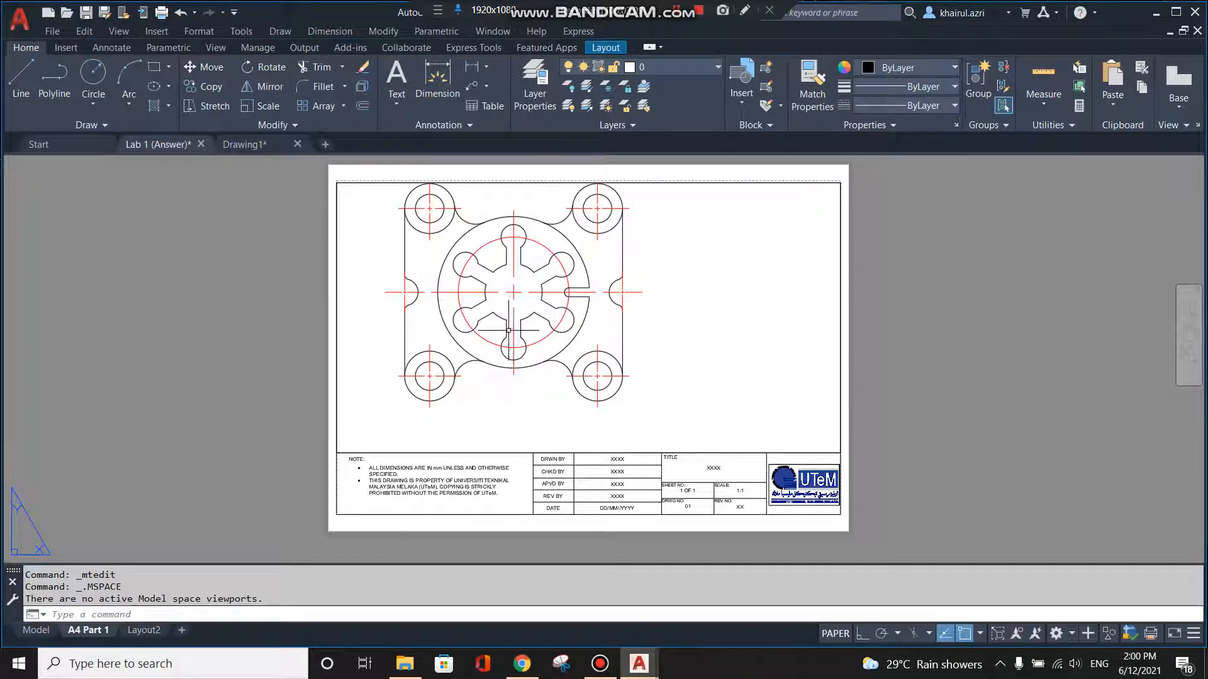
Step: Reactivate model space in the viewport and centre the part drawing between the viewport's edges
left_click(839, 633)
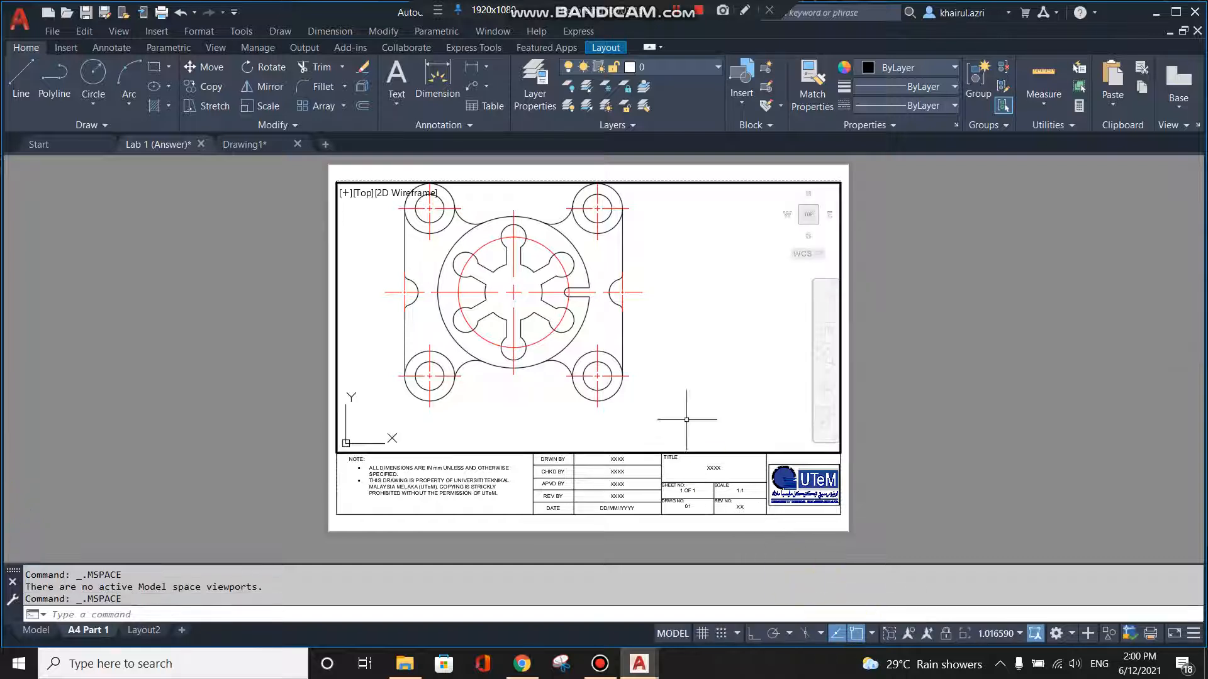
scroll(696, 390, "down", 2)
scroll(646, 346, "up", 2)
middle_click_drag(646, 347, 694, 359)
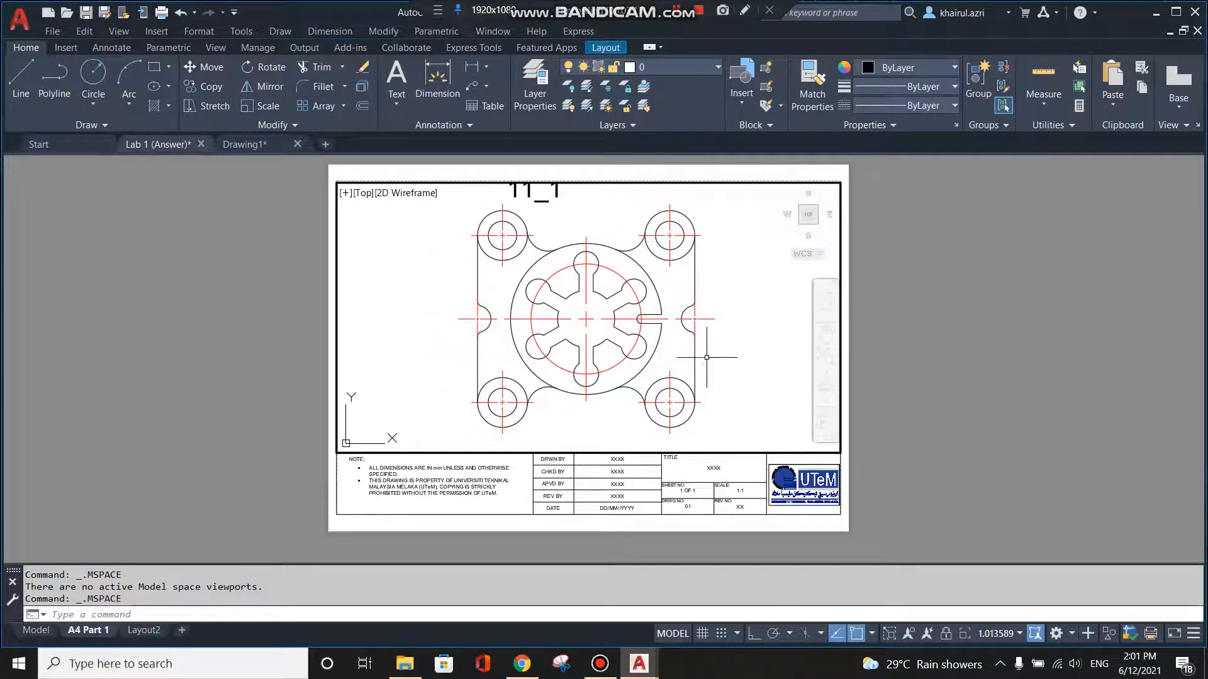
Step: Check the PART 1 label and the part's horizontal and vertical dimensions in model space, ending on the A4 Part 1 layout
left_click(35, 630)
left_click(412, 168)
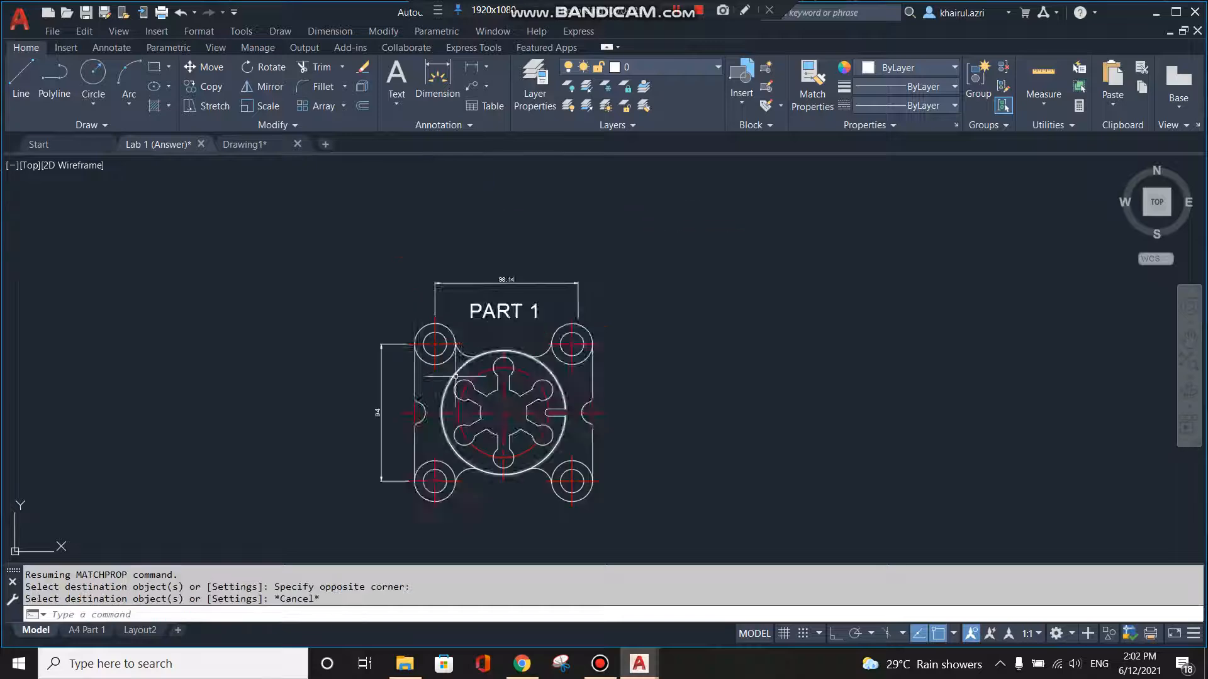
scroll(497, 376, "up", 2)
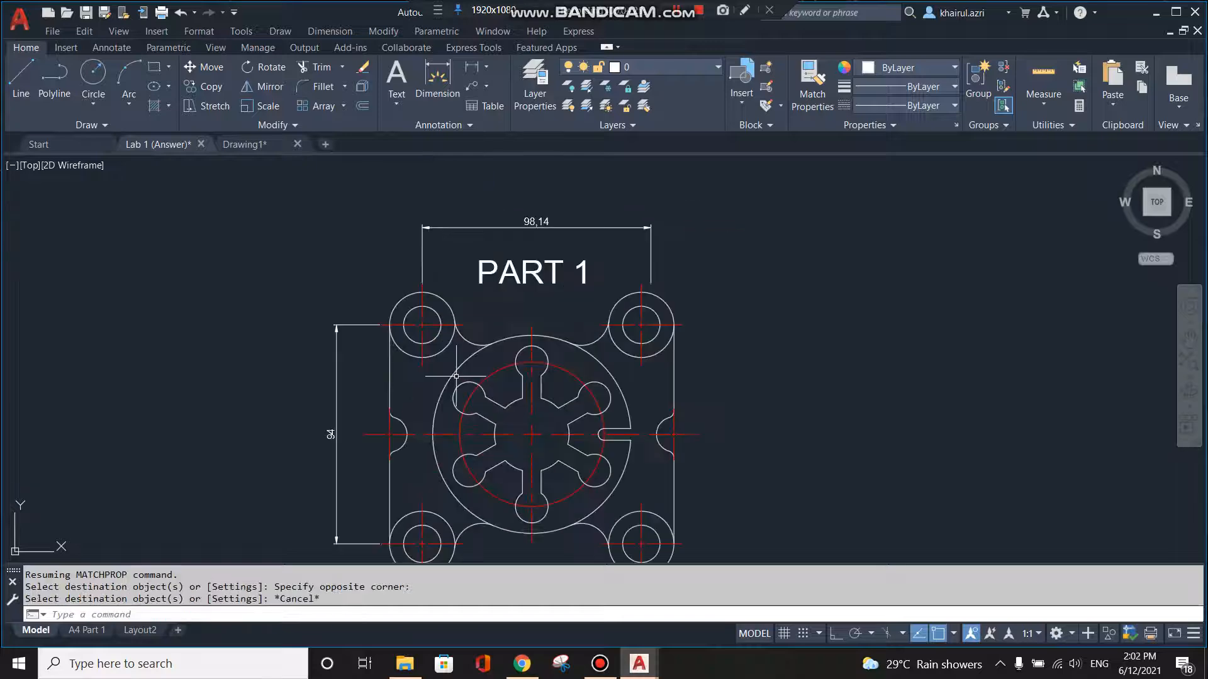
left_click(83, 631)
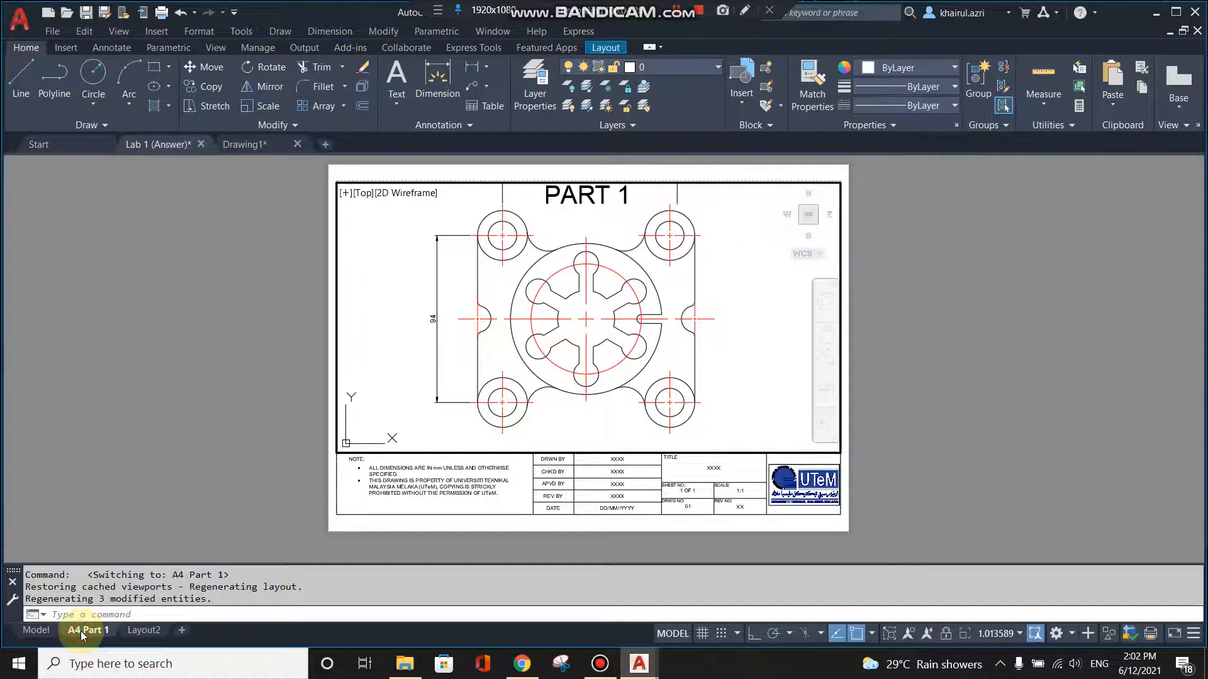
Step: Reposition and shrink the view in the viewport so the part, its label and both dimensions fit inside
scroll(734, 351, "down", 2)
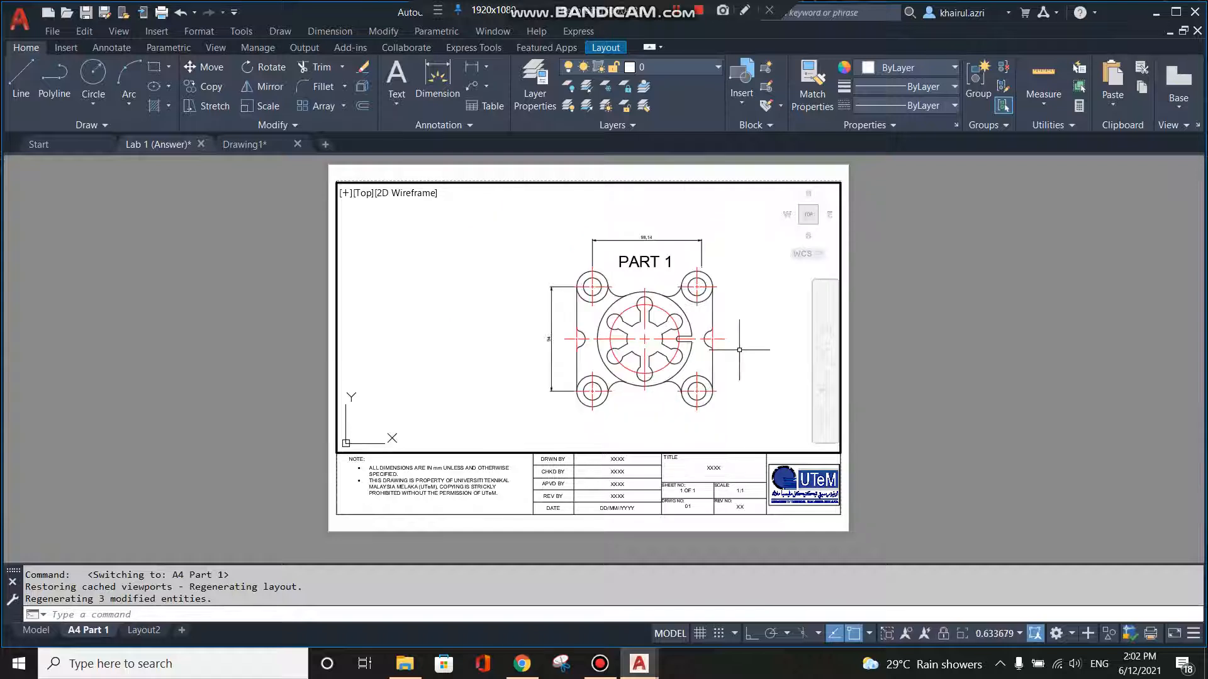
scroll(736, 346, "up", 2)
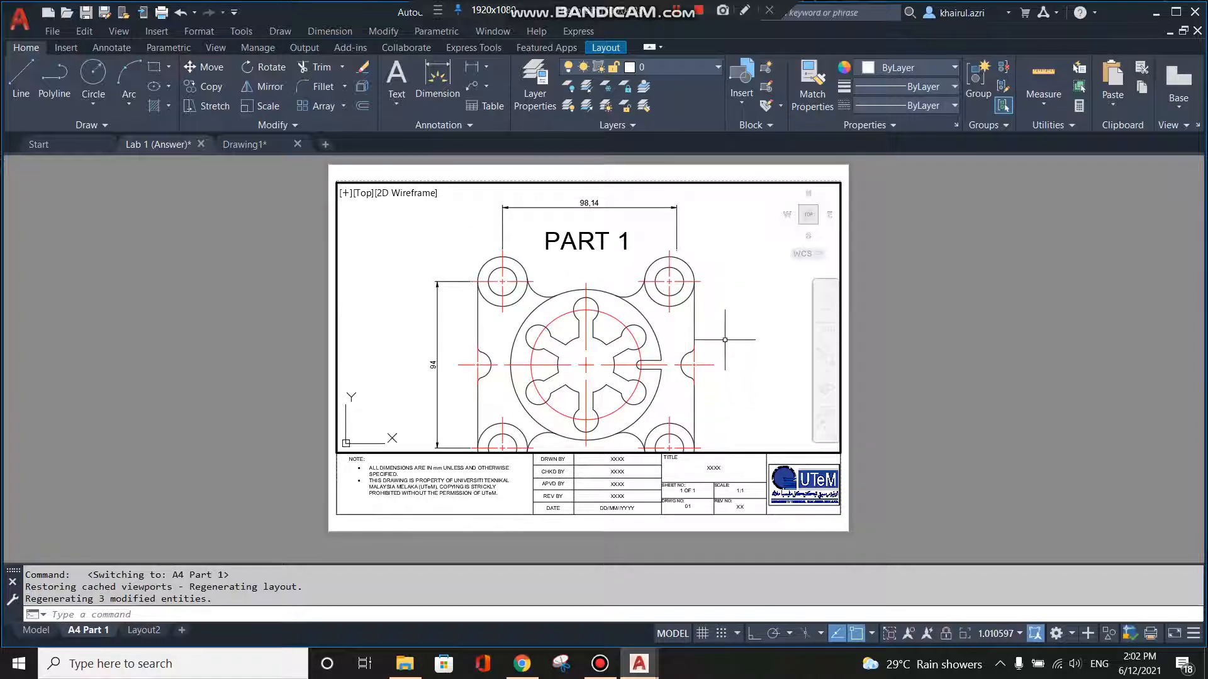
middle_click_drag(725, 339, 725, 323)
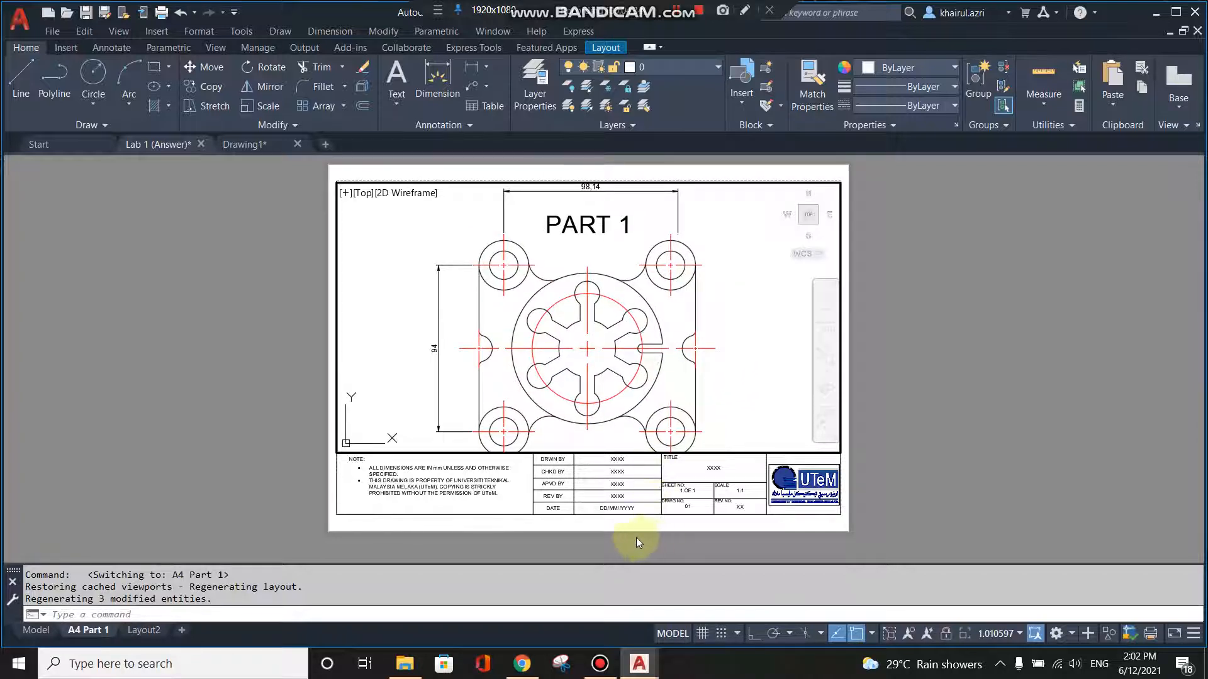
scroll(633, 344, "up", 2)
scroll(633, 344, "down", 4)
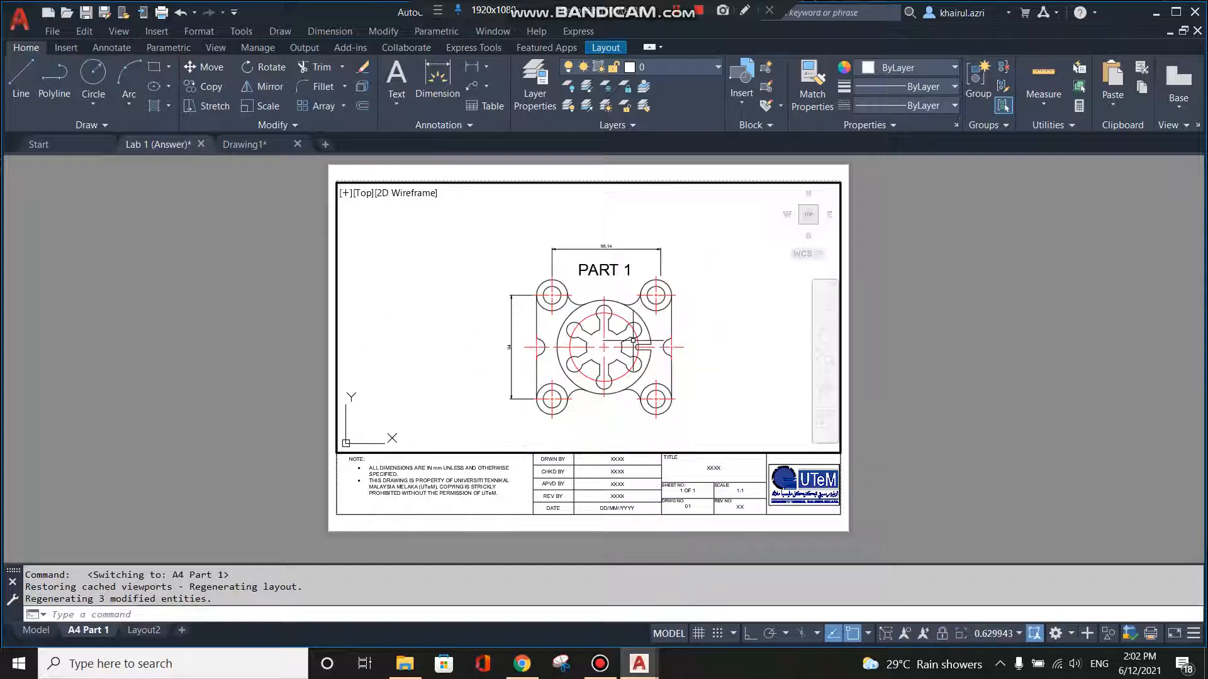
Step: Zoom the viewport's view to a scale factor of 1XP and centre the part between its edges
left_click(244, 615)
type("zoom")
key("Return")
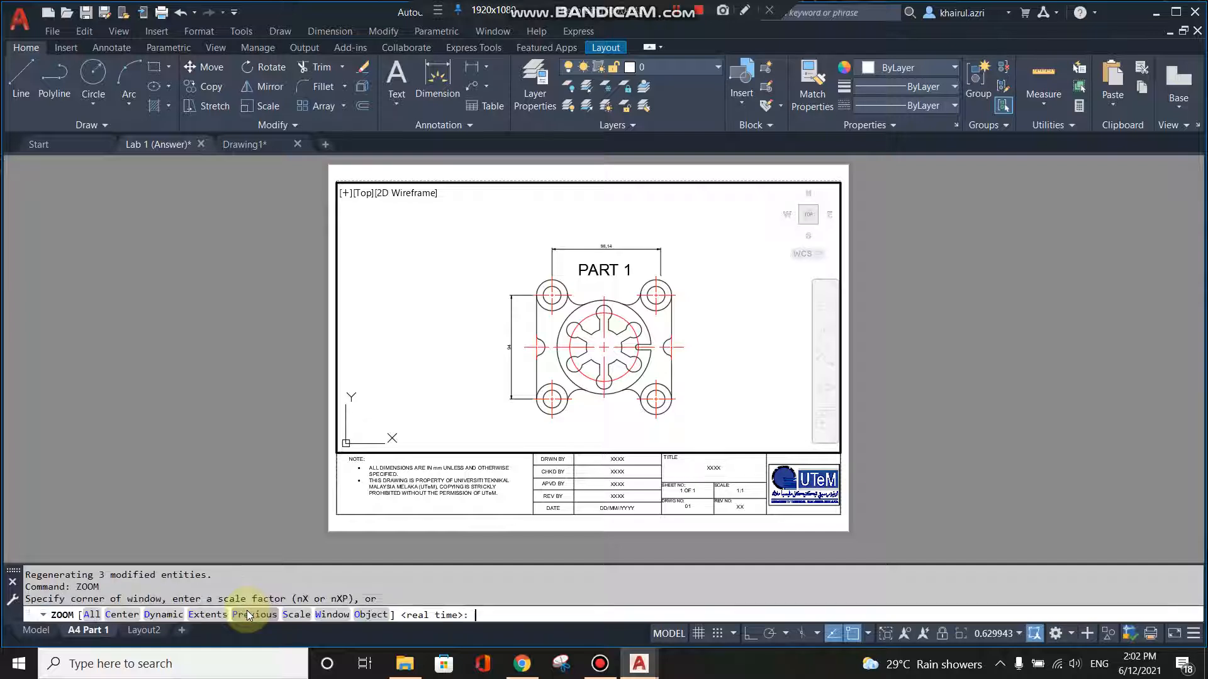
left_click(296, 615)
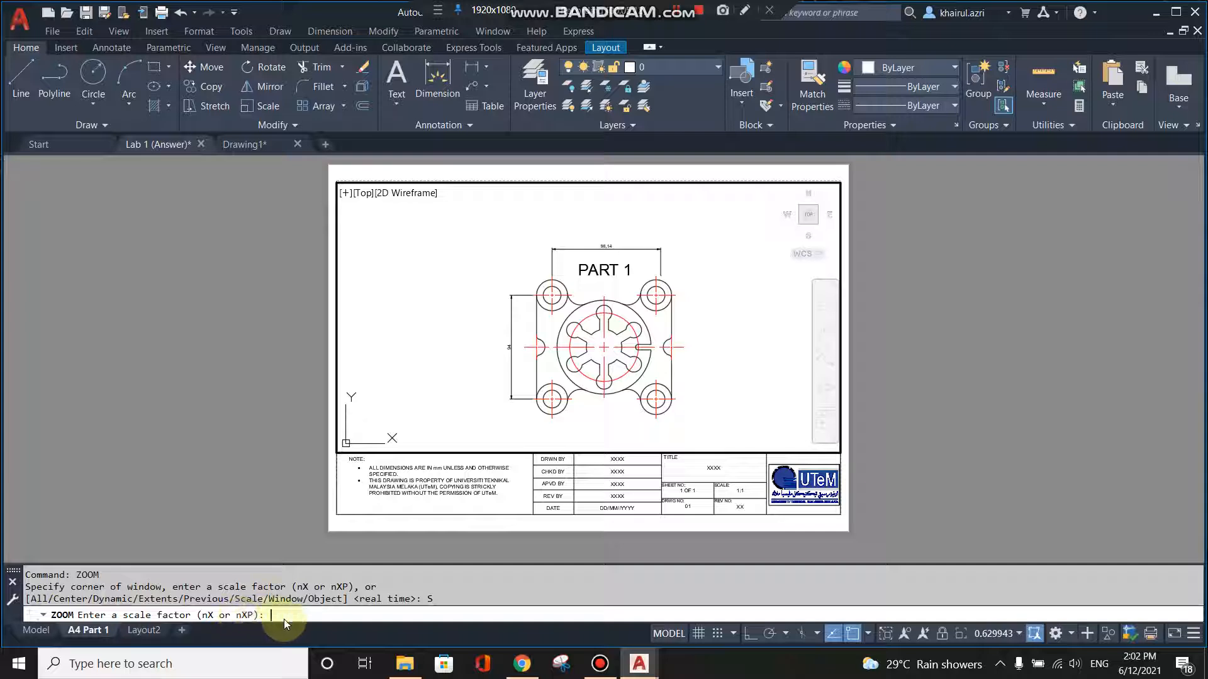
type("1")
type("XP")
key("Return")
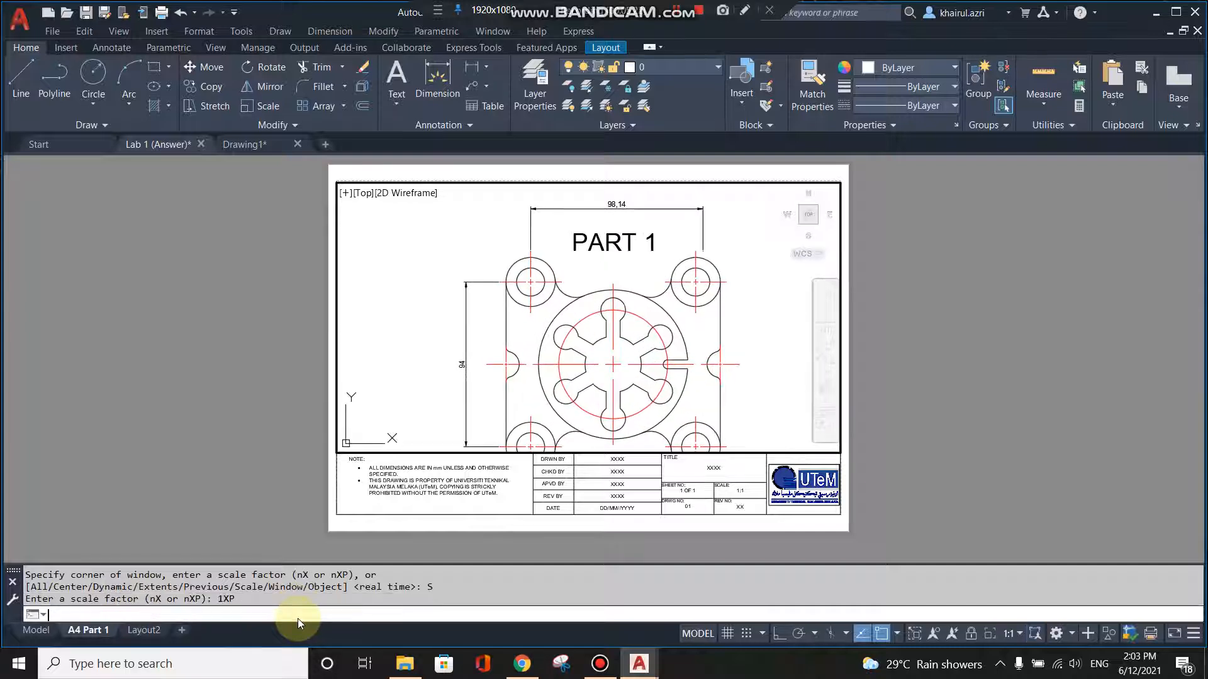
middle_click_drag(749, 410, 733, 382)
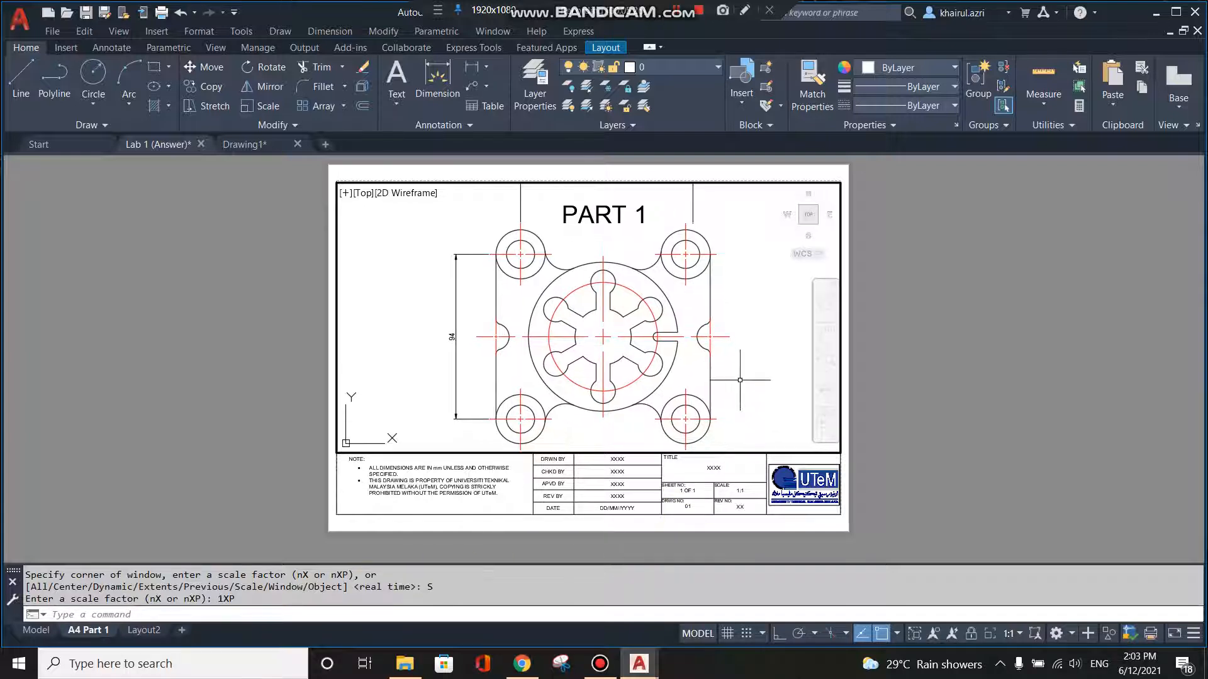
Step: Try a zoom scale factor of 0.5XP for the part's view in the viewport
left_click(197, 614)
type("zoom")
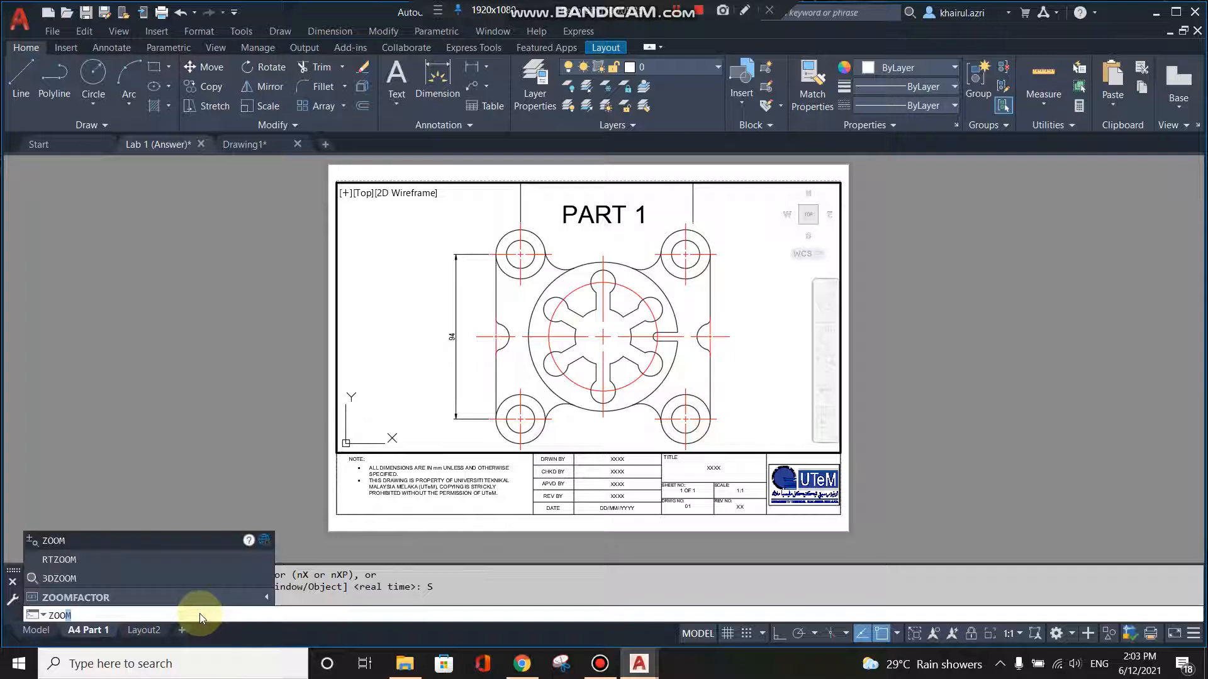
key("Return")
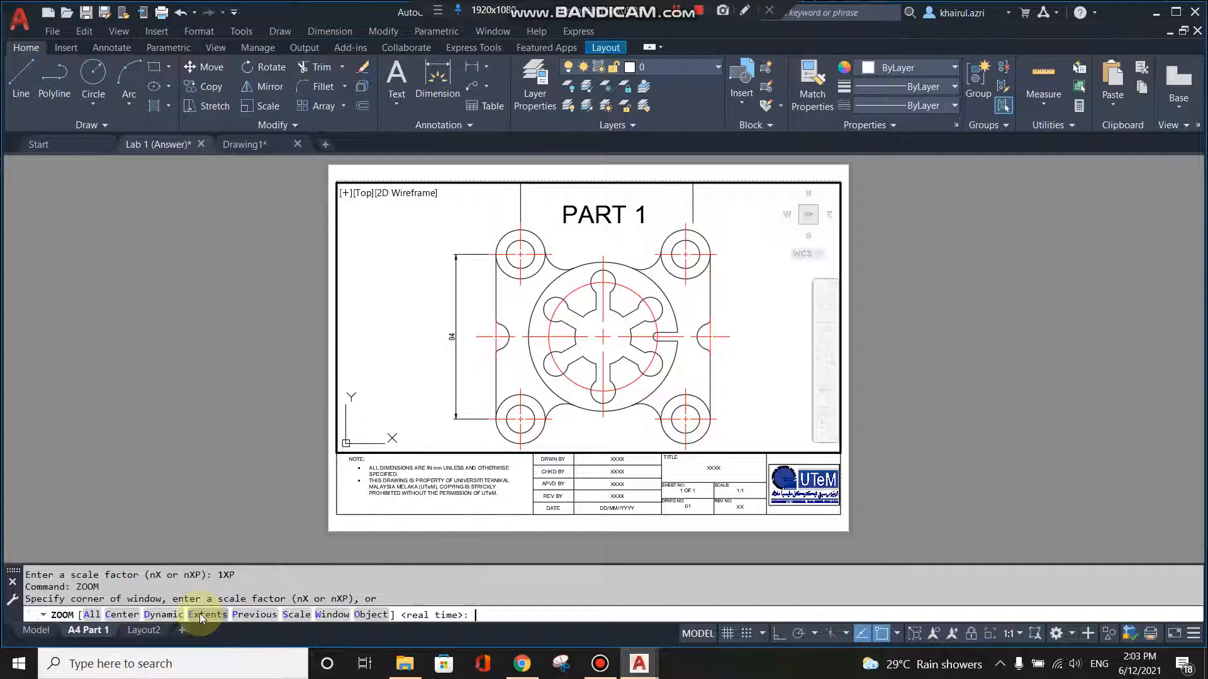
left_click(295, 616)
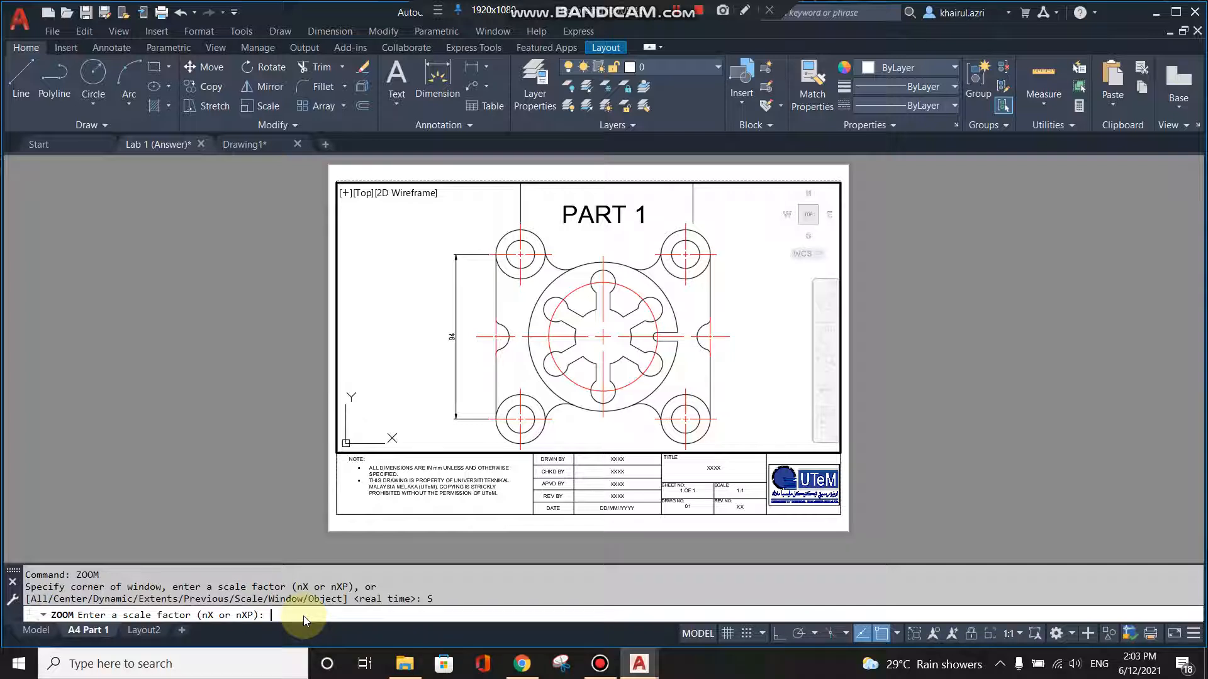
type("0.5XP")
key("Return")
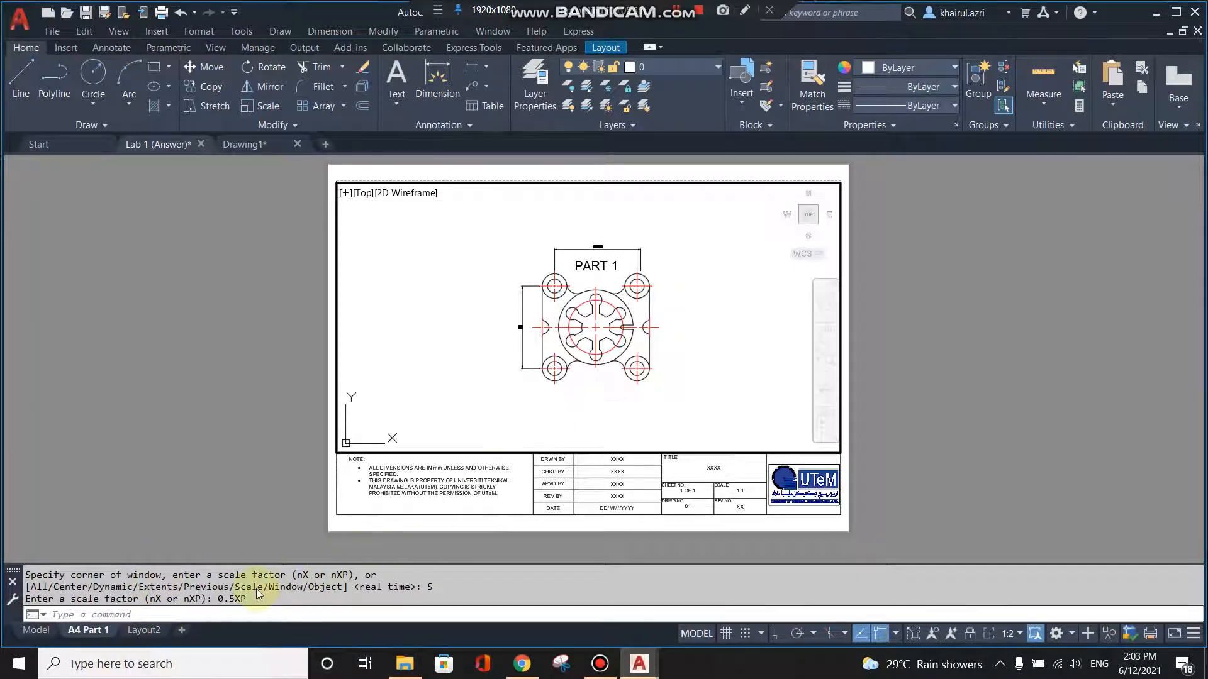
Step: Return the viewport's view to full size with a zoom scale factor of 1XP
left_click(256, 615)
type("zoom")
key("Return")
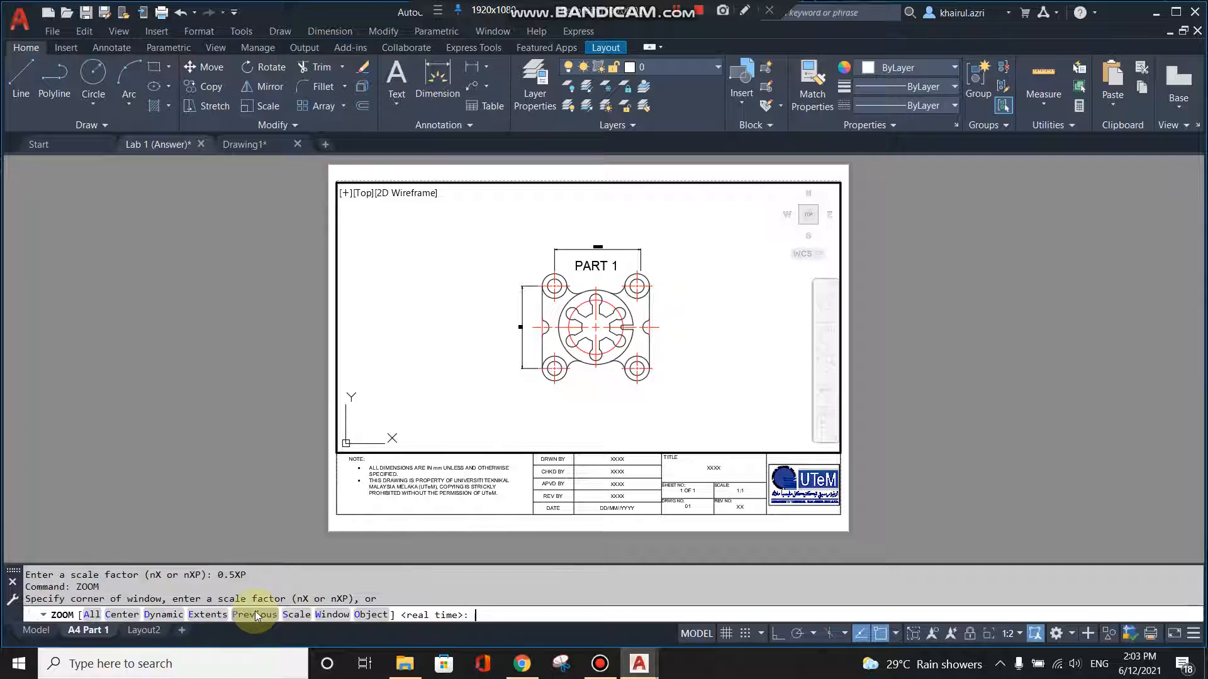
left_click(305, 615)
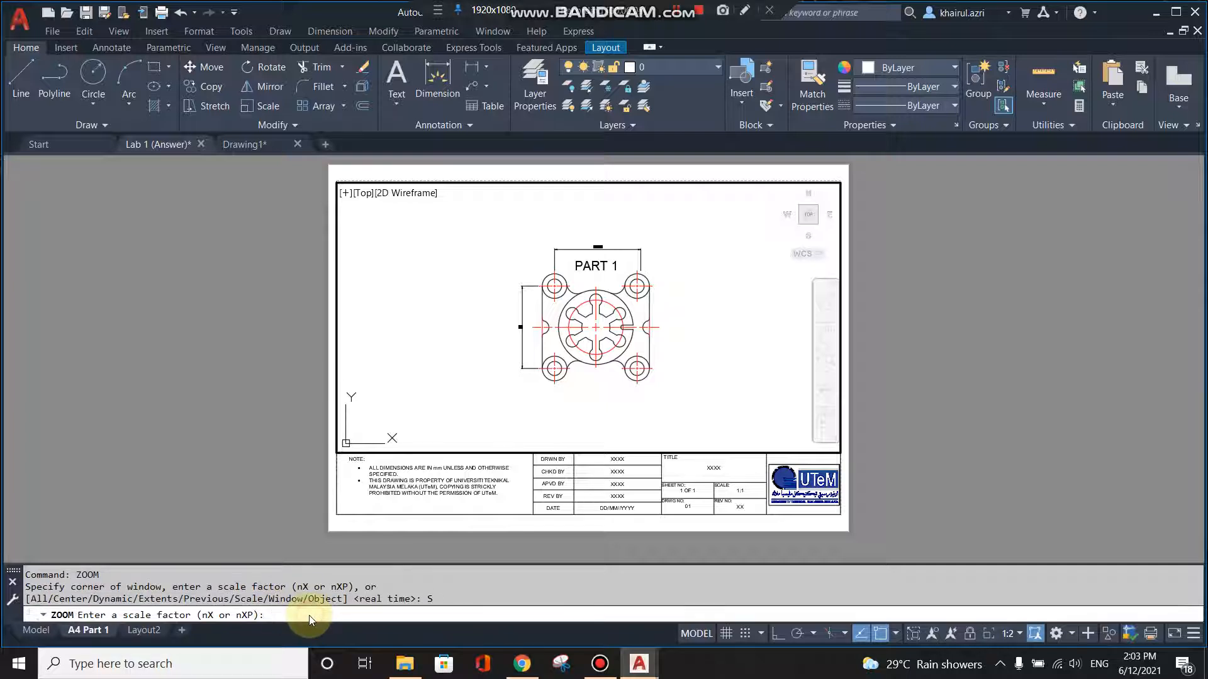
type("1XP")
key("Return")
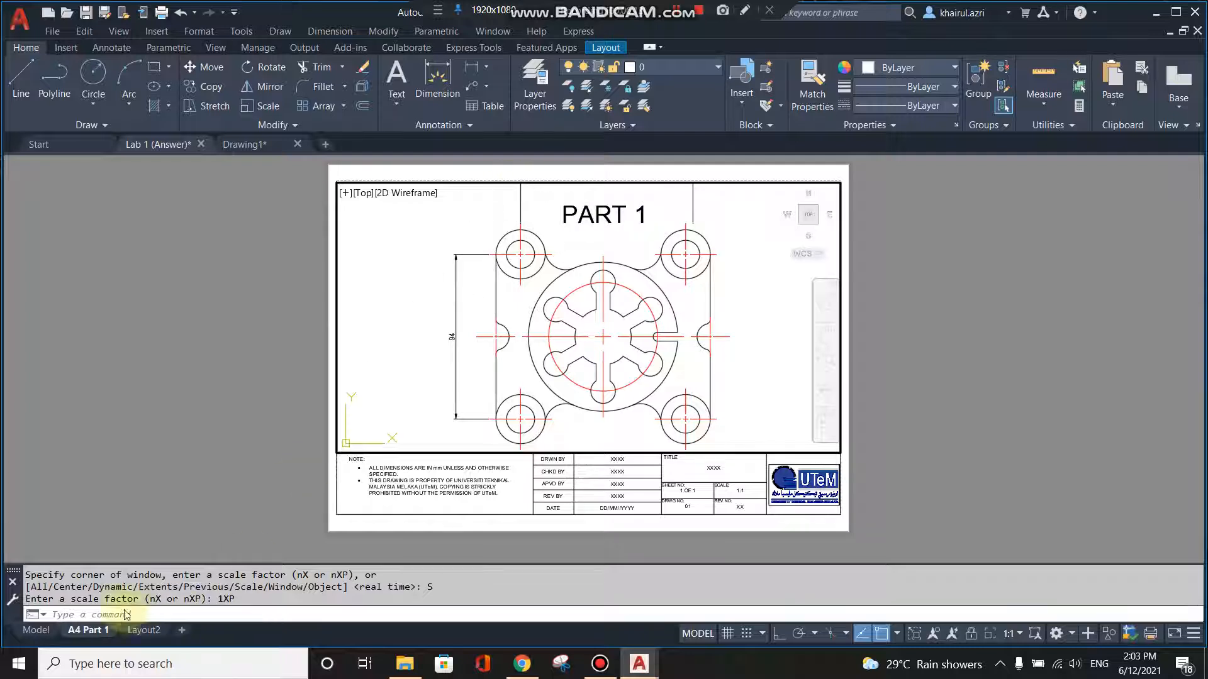
Step: In model space, lower the horizontal dimension closer to the part with a smaller PART 1 label above it, and return to the A4 Part 1 layout
left_click(36, 631)
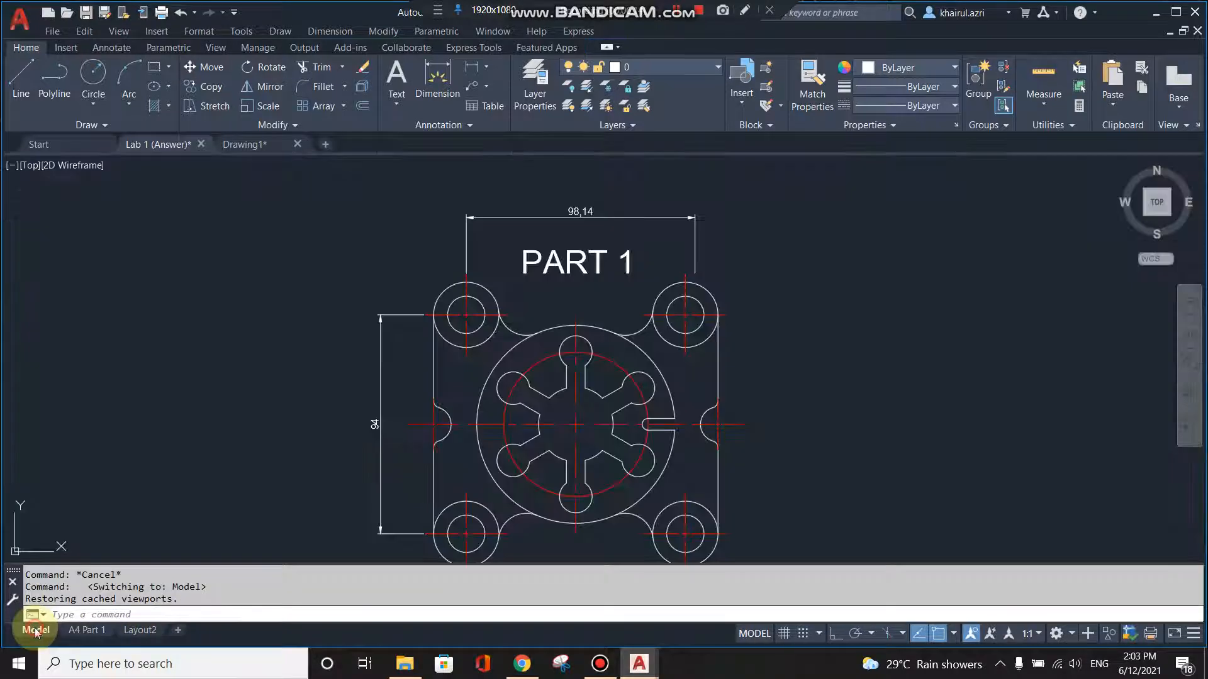
left_click(597, 214)
left_click(580, 212)
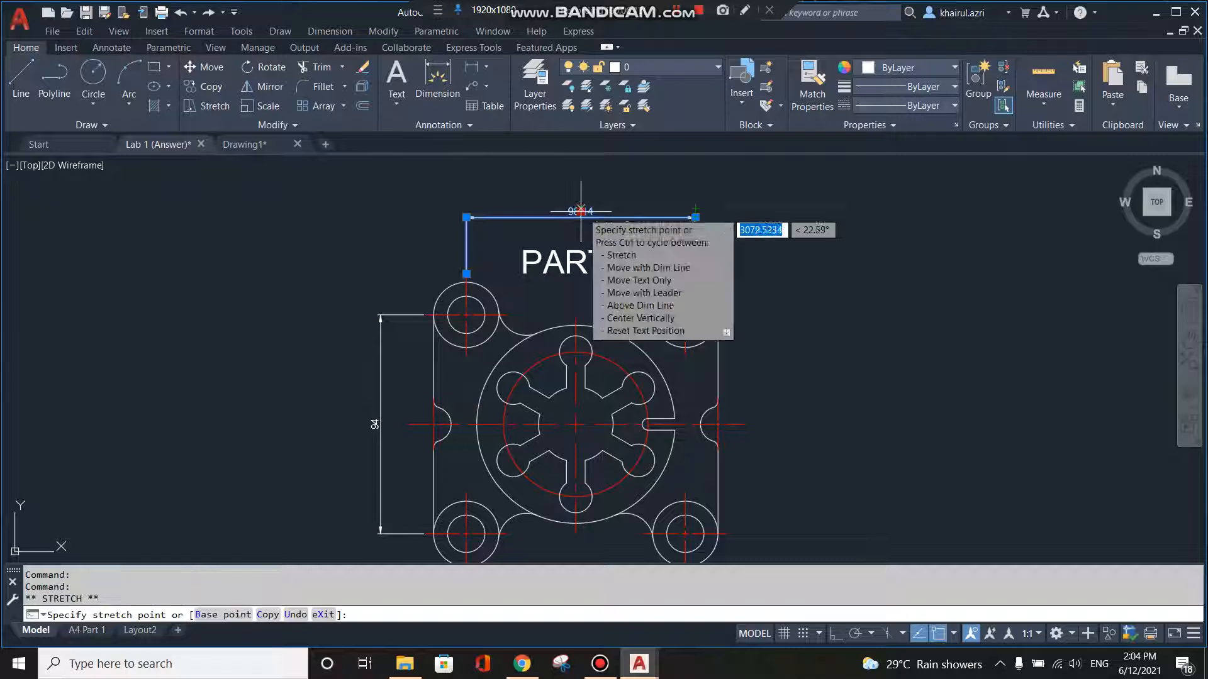
left_click(582, 247)
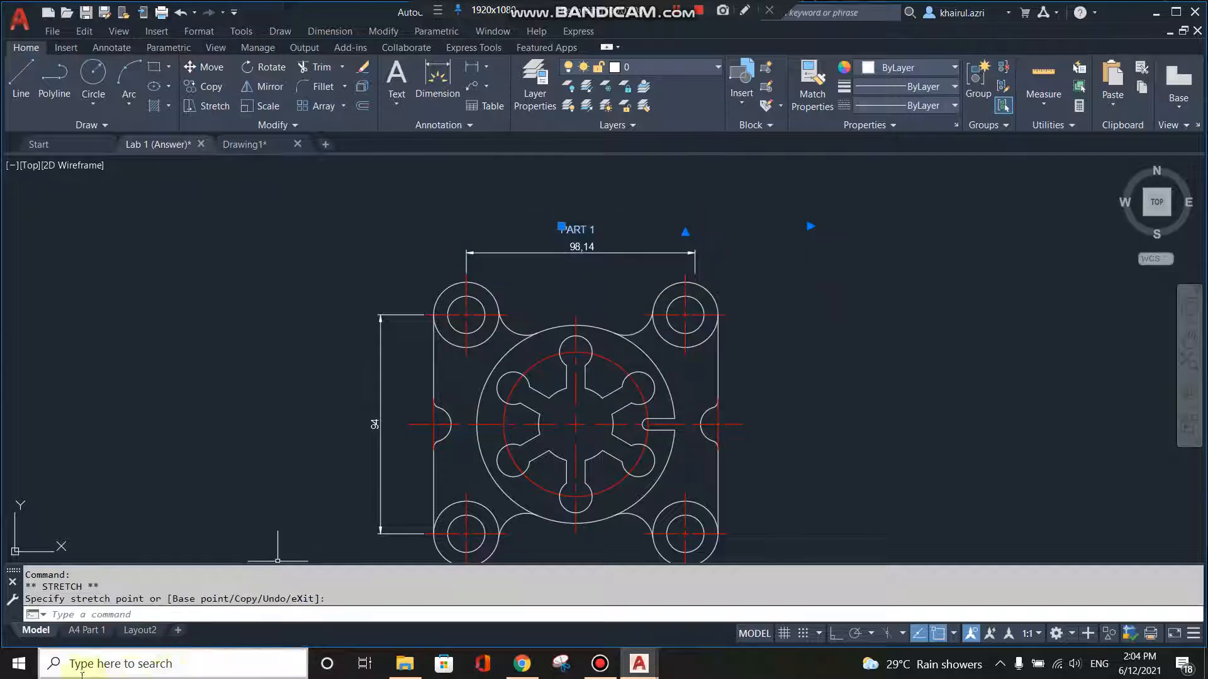
left_click(72, 634)
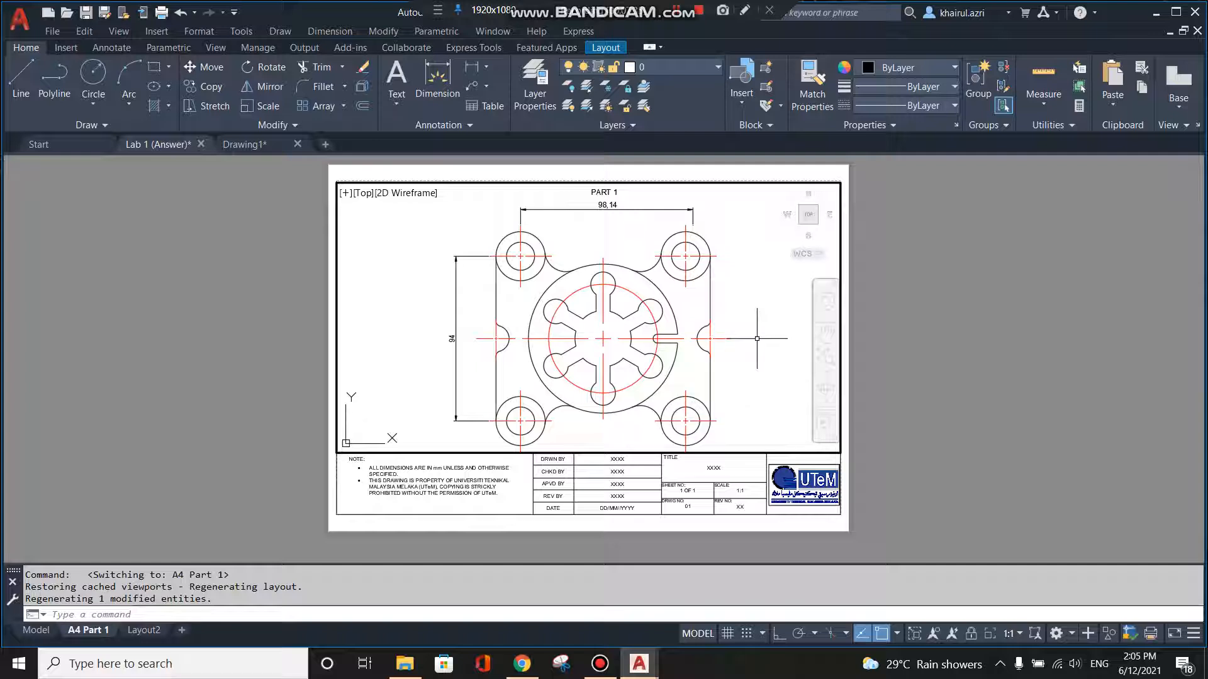
Step: Adjust the part's position slightly within the viewport, and switch to paper space to check the whole sheet
mouse_move(757, 339)
middle_mouse_down()
mouse_move(658, 337)
mouse_move(754, 340)
middle_mouse_up()
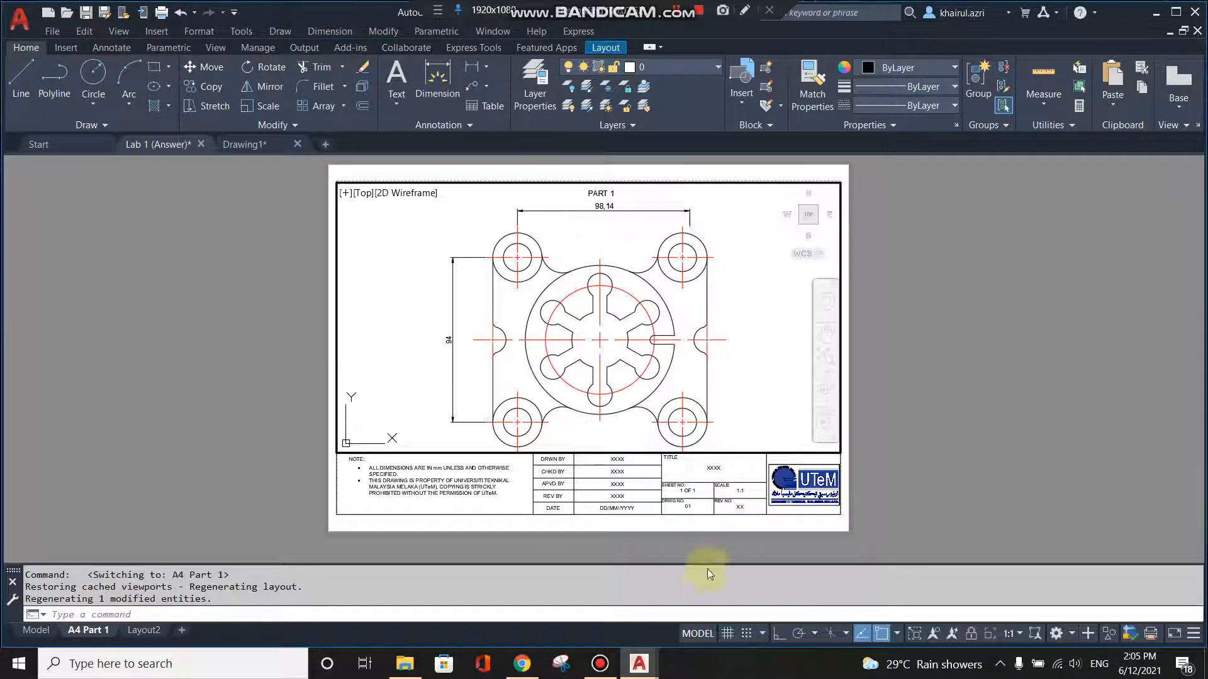
left_click(689, 632)
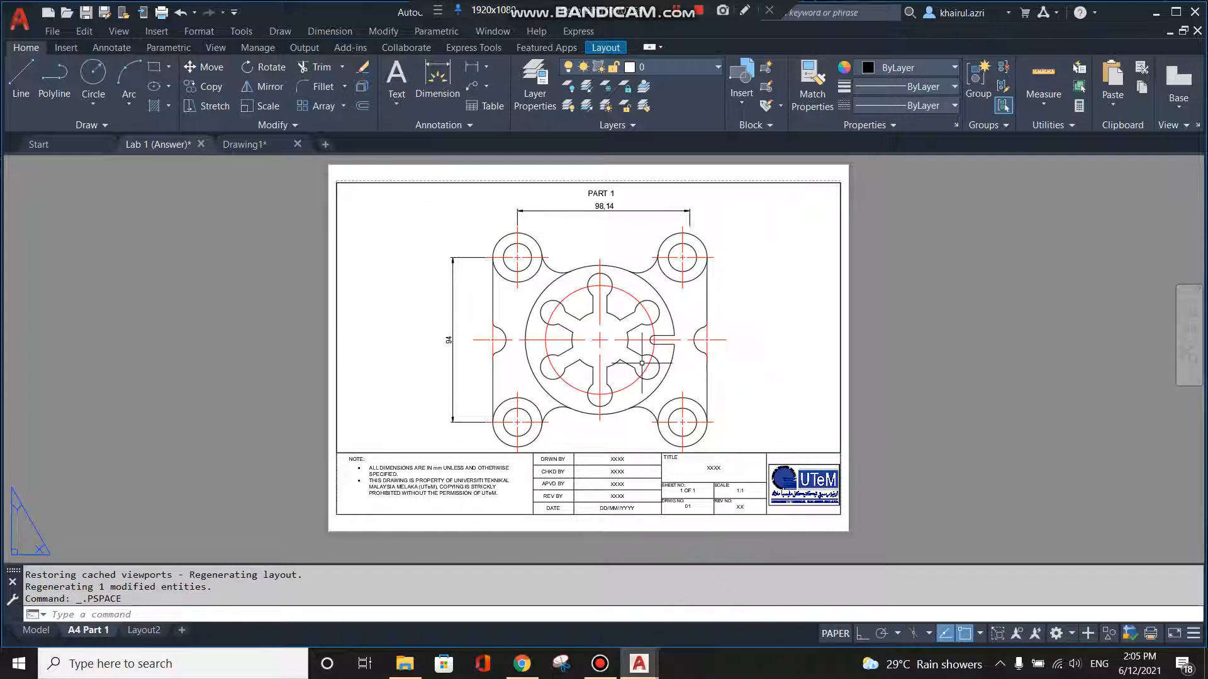
scroll(799, 381, "up", 2)
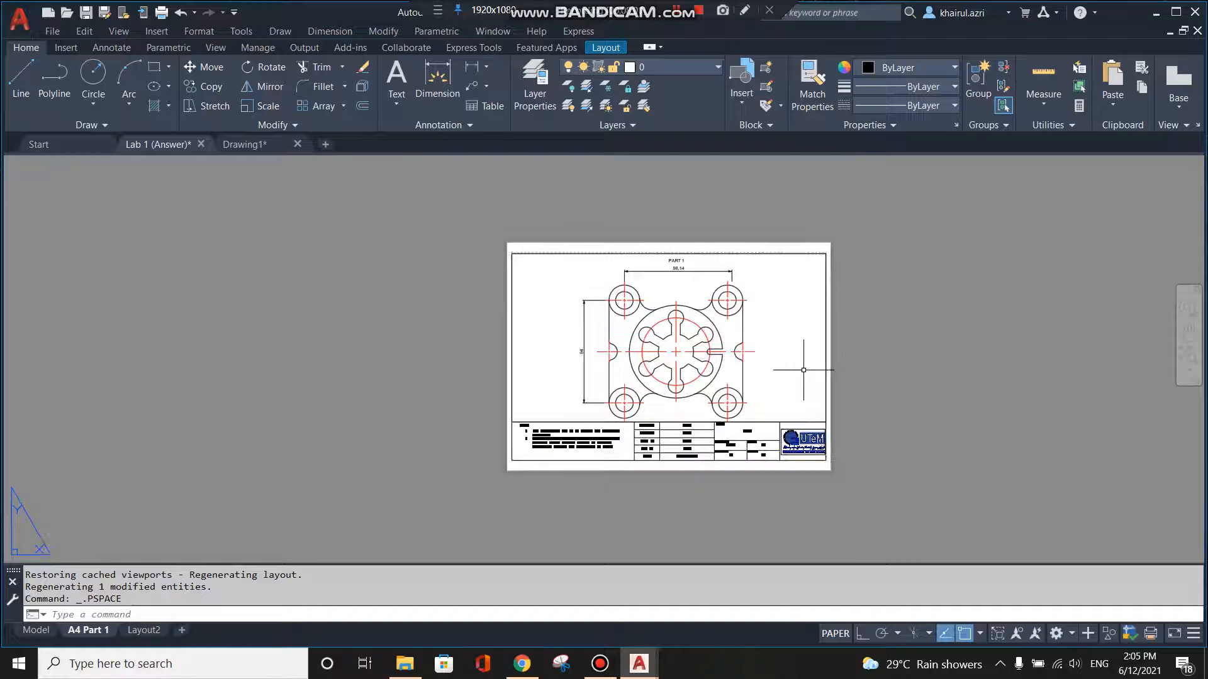
scroll(777, 371, "down", 2)
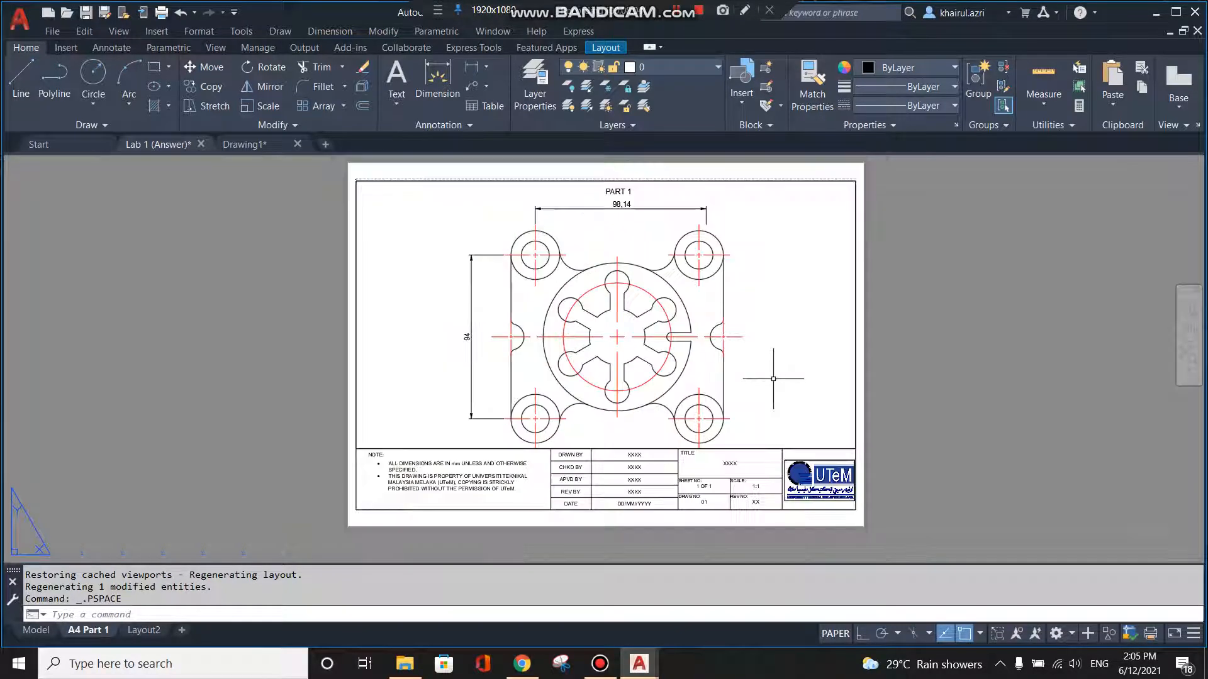
middle_click_drag(899, 414, 893, 433)
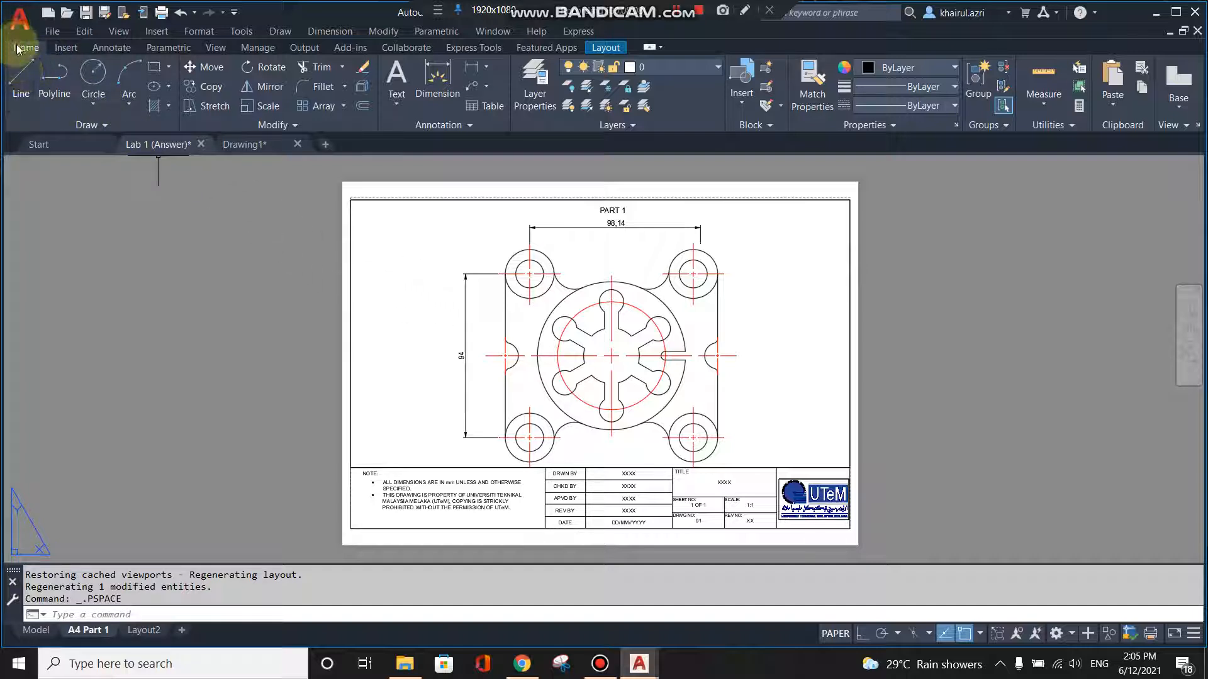
Step: Start a single-sheet plot of the A4 Part 1 layout using DWG To PDF.pc3, ISO expand A4 paper, landscape, at 1:1
left_click(28, 28)
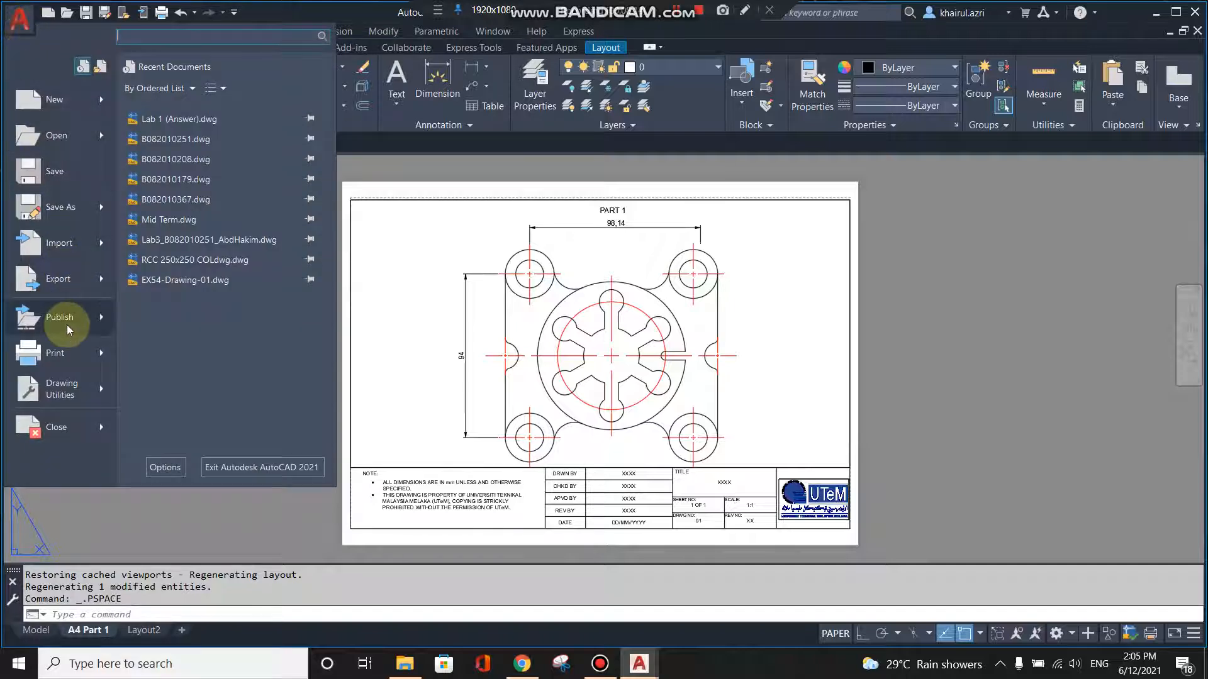
mouse_move(68, 326)
mouse_move(66, 352)
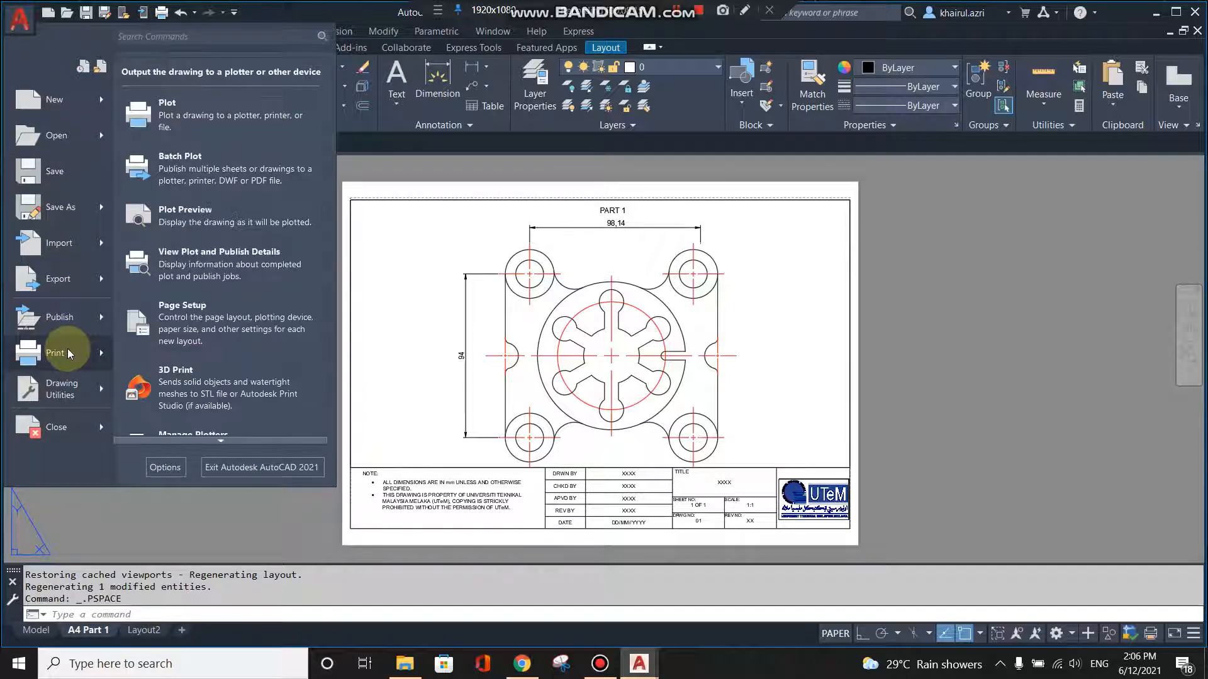
left_click(186, 131)
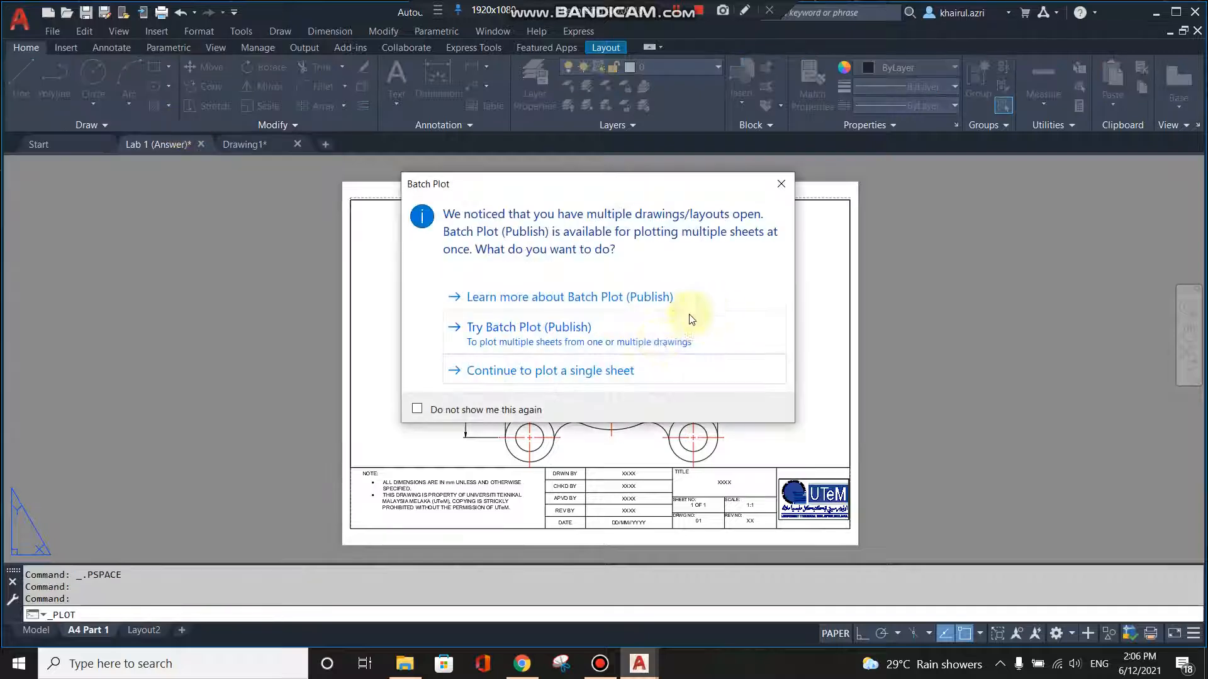
left_click(548, 372)
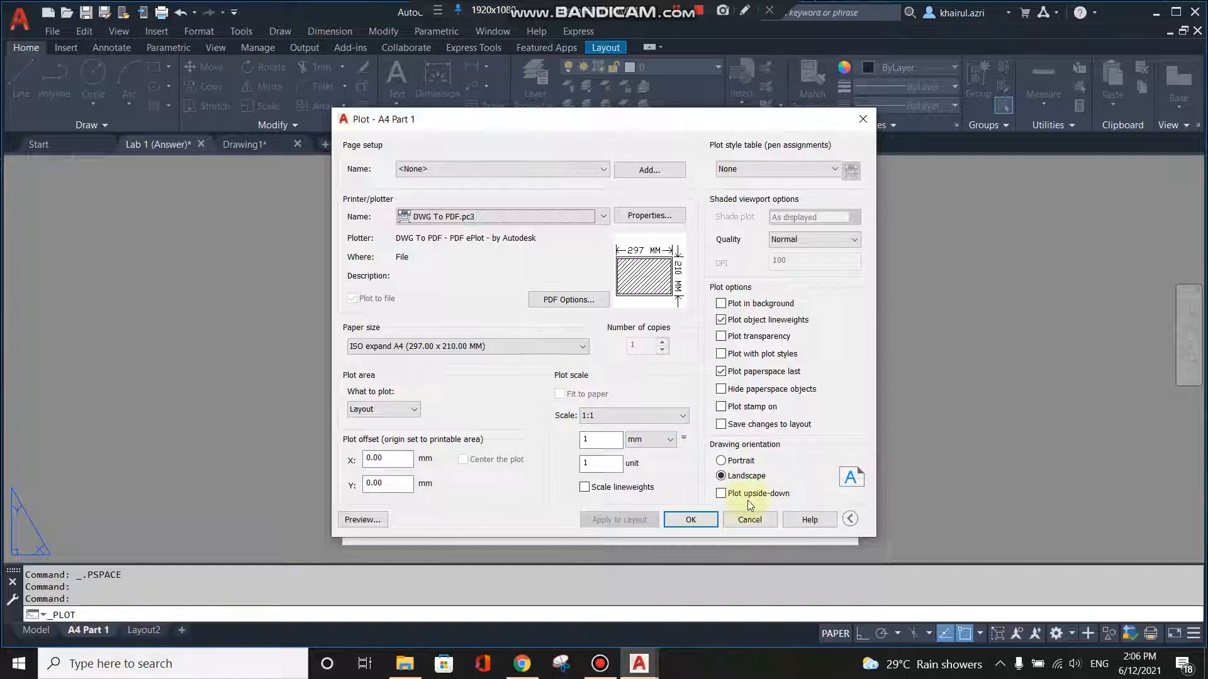
Step: Plot the sheet to the Desktop as Part 1 (Sample).pdf, and check the resulting PDF before closing it
left_click(691, 520)
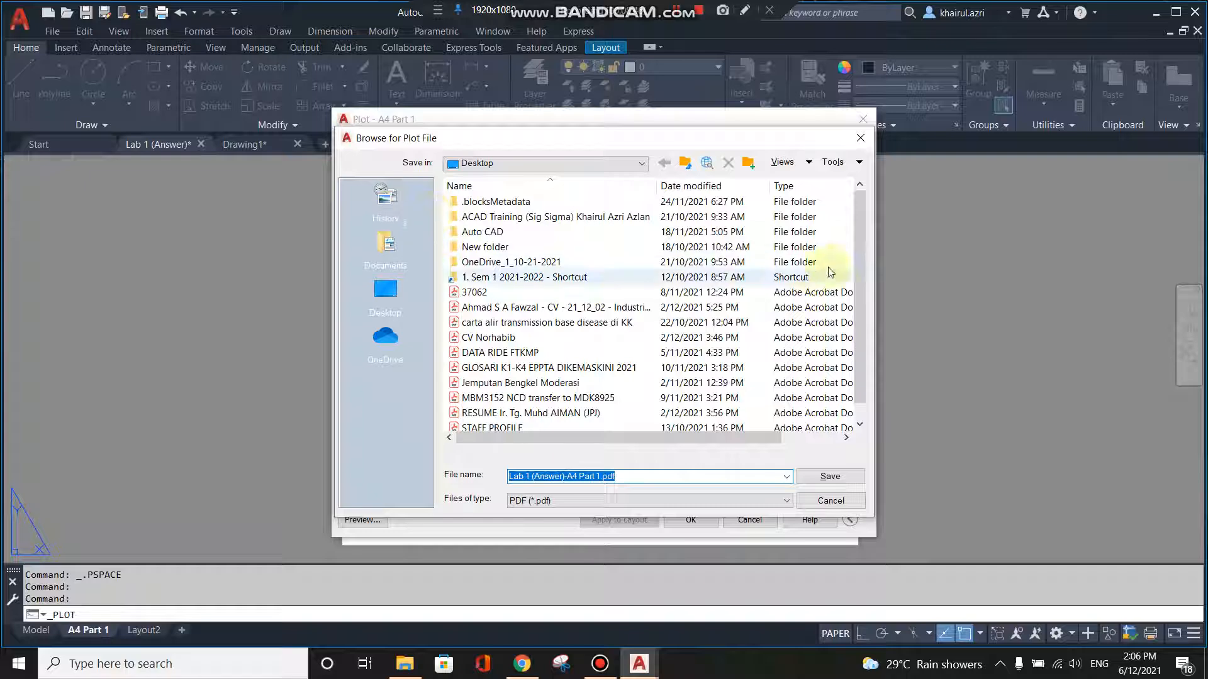
left_click_drag(855, 262, 745, 418)
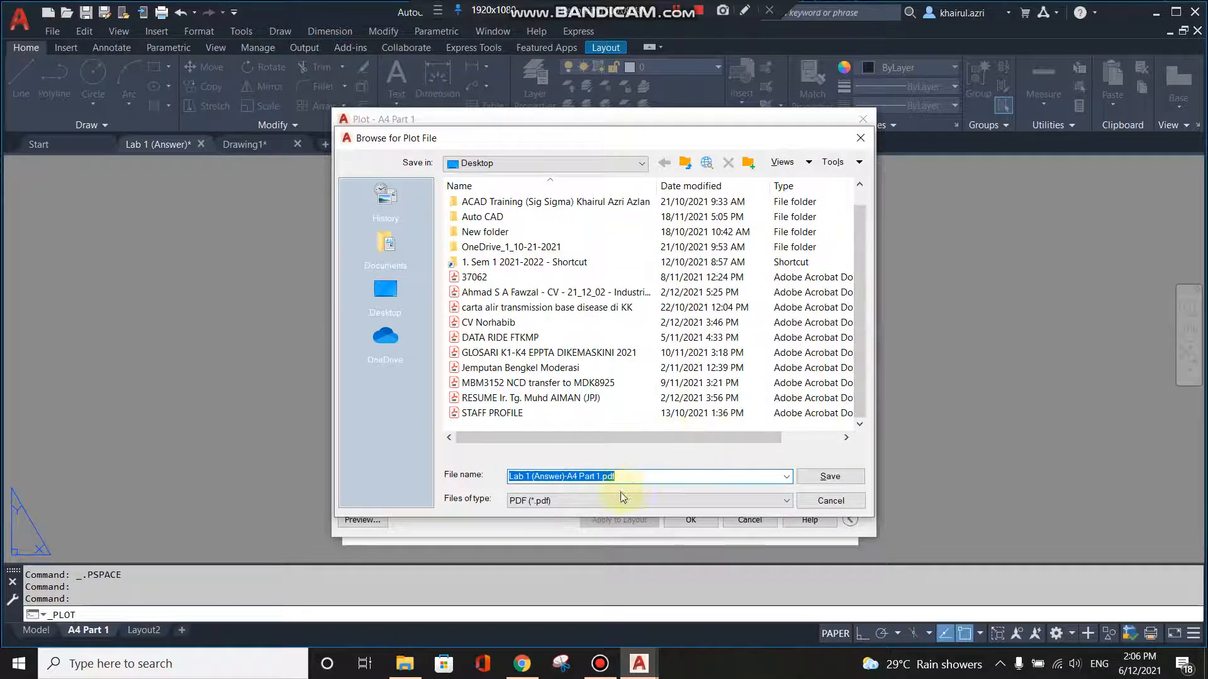
type("Part 1 (Sample")
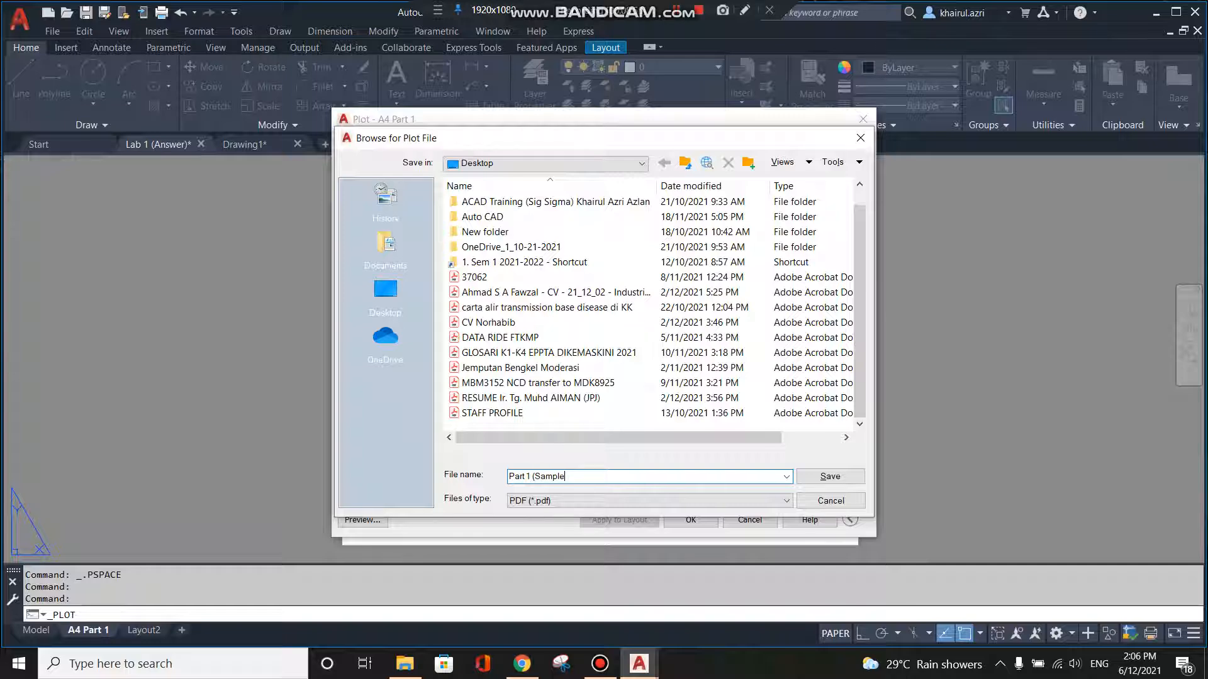
left_click(816, 479)
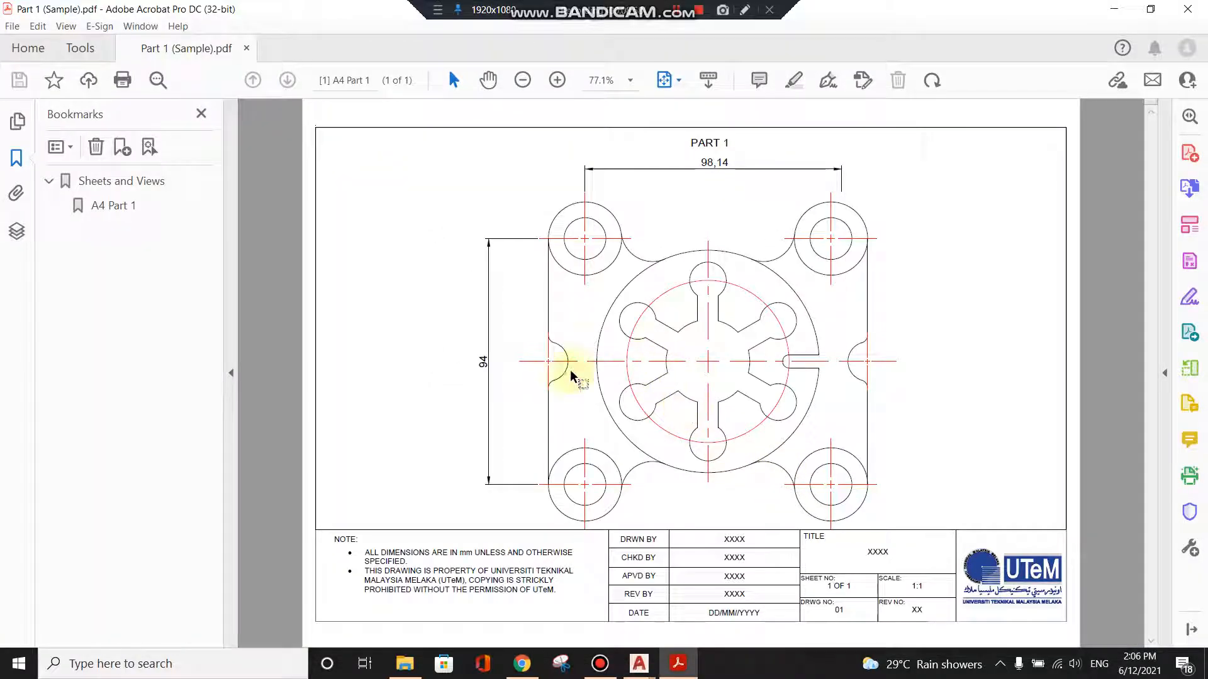
left_click(230, 374)
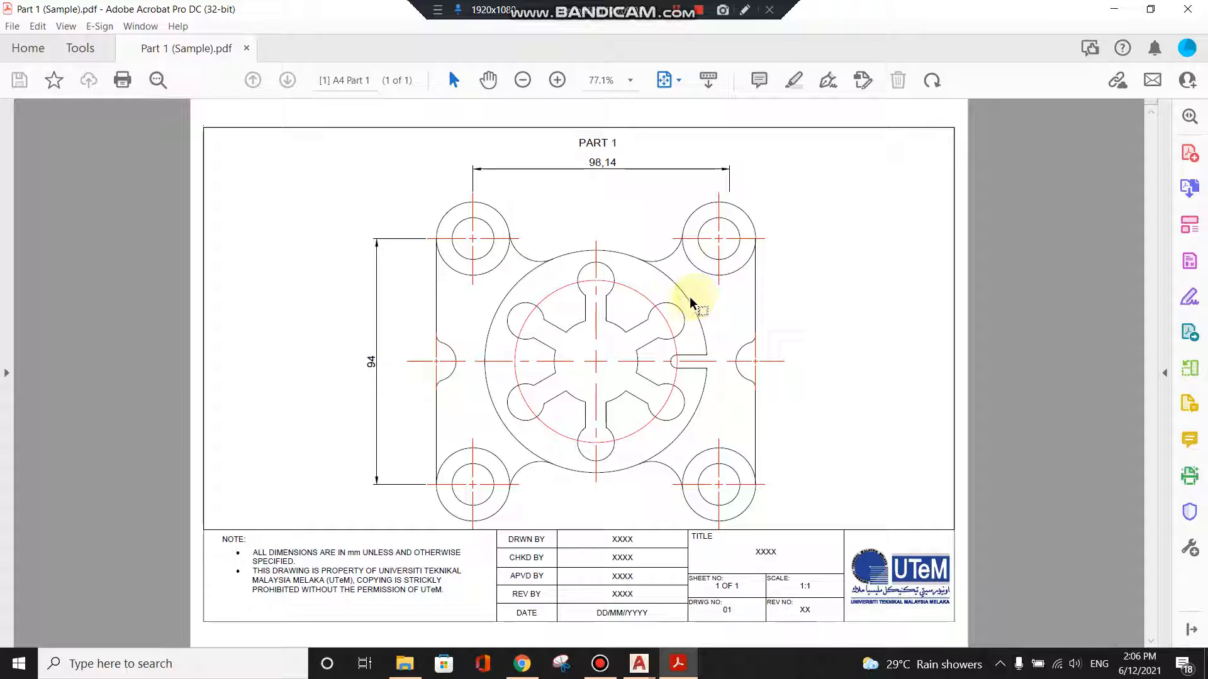
left_click(1188, 9)
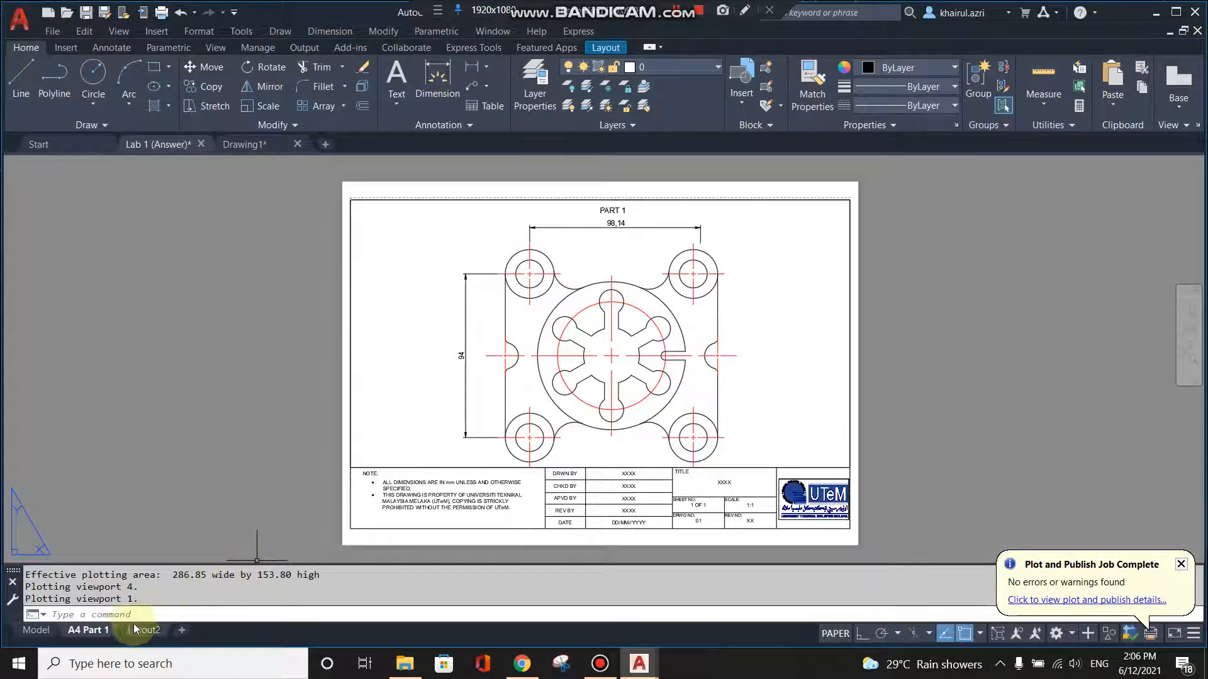
Step: Create a copy of the A4 Part 1 layout at the end of the layouts and switch to it
right_click(93, 631)
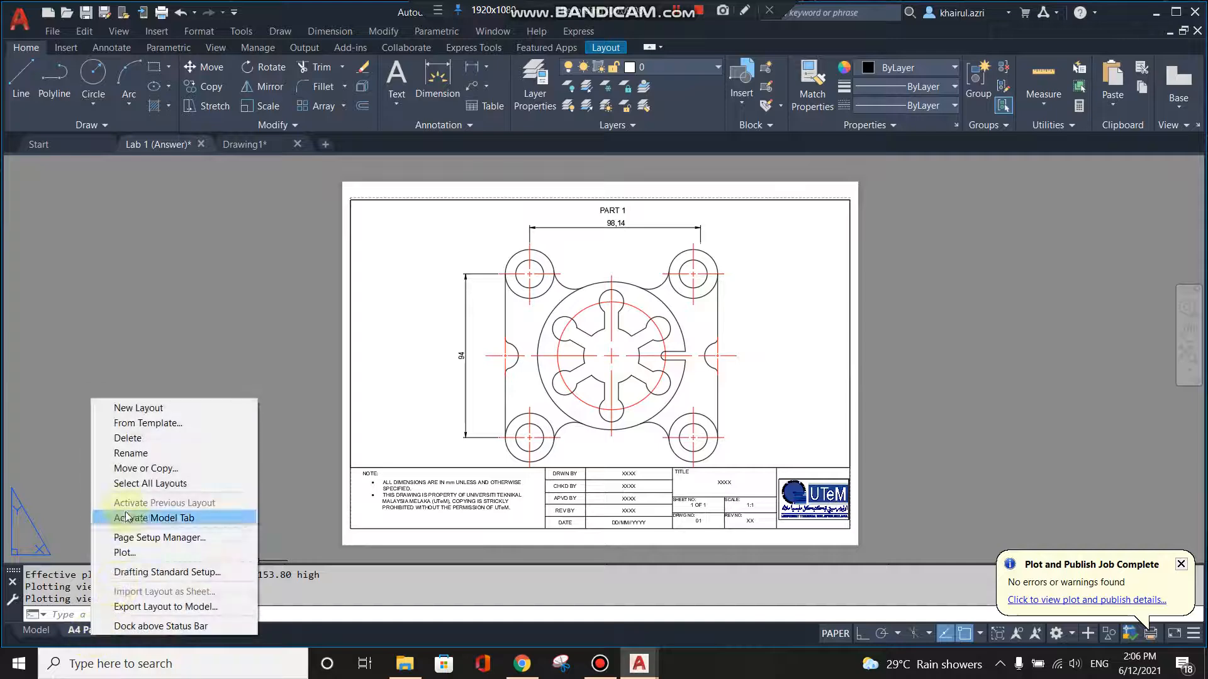
left_click(144, 470)
left_click(490, 339)
left_click(507, 403)
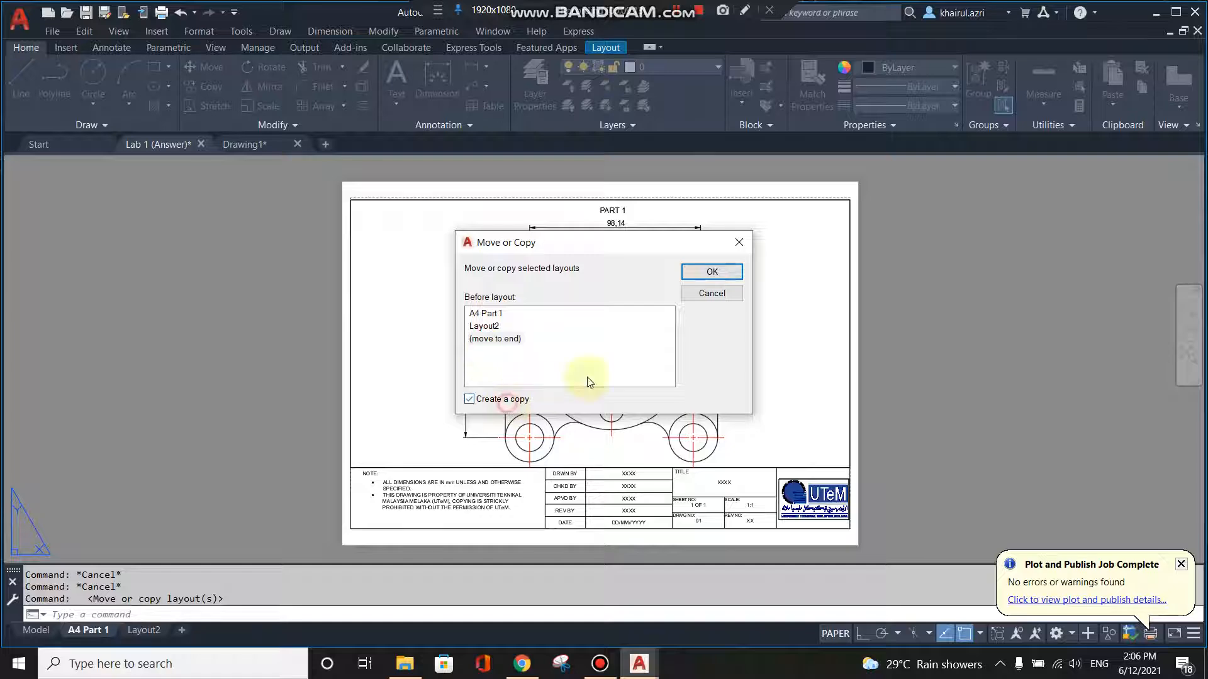
left_click(712, 272)
left_click(204, 631)
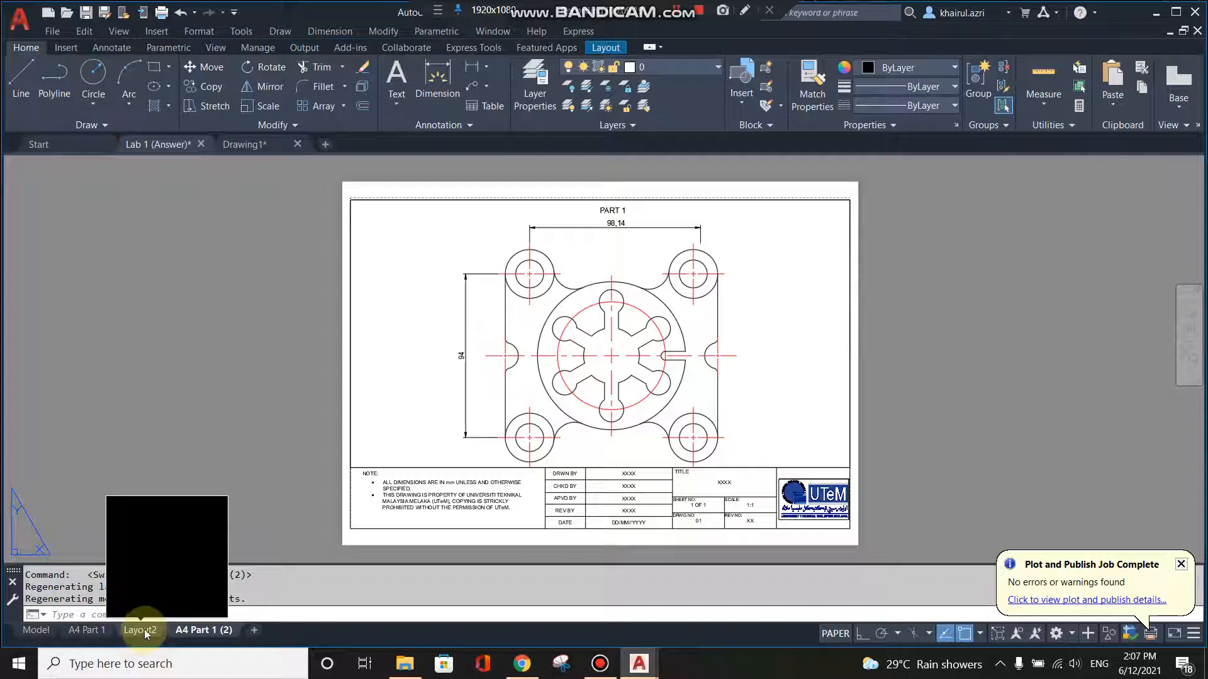
Step: Move the copied A4 Part 1 (2) layout directly after A4 Part 1, ahead of Layout2
right_click(151, 632)
key("Escape")
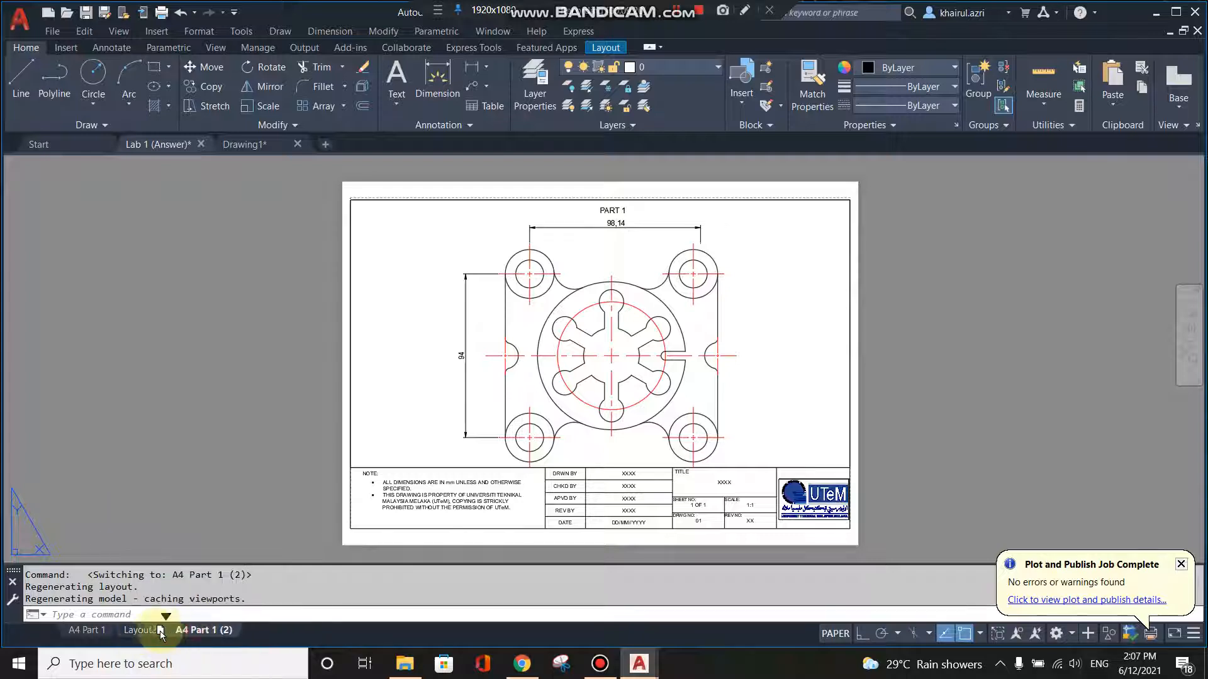
left_click_drag(139, 630, 123, 630)
Step: Rename the copied layout as A4 Part 2
right_click(144, 631)
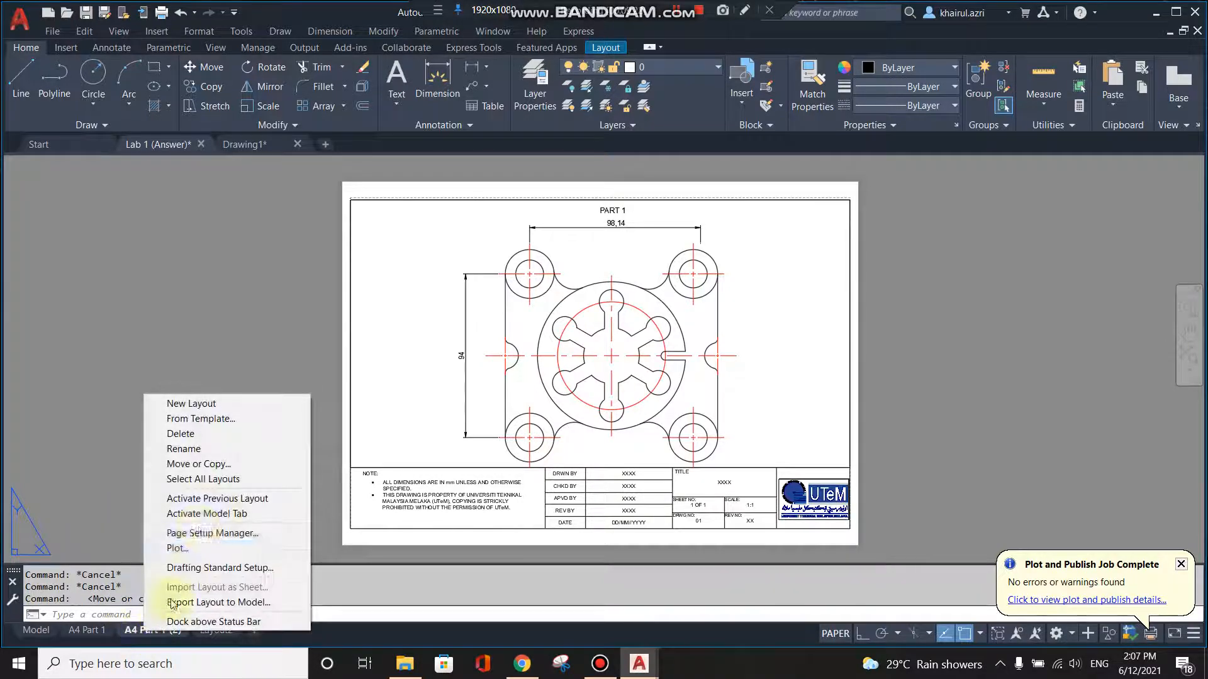
left_click(184, 449)
left_click(171, 630)
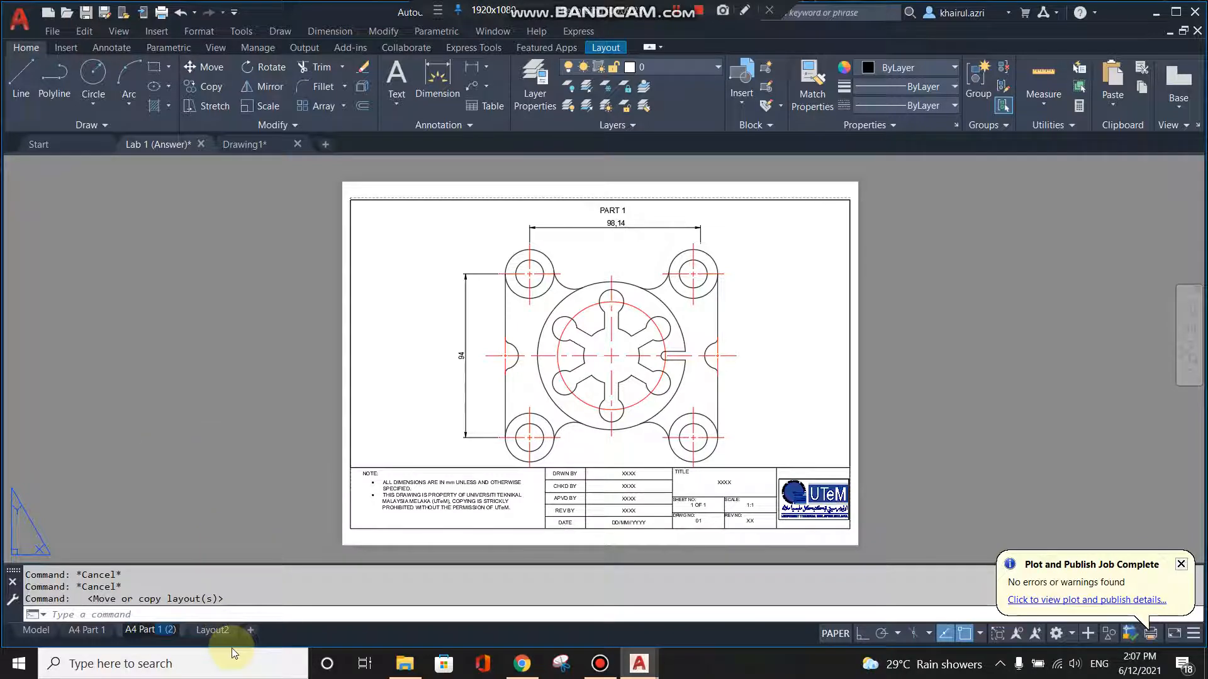
key("BackSpace")
key("BackSpace")
key("BackSpace")
key("BackSpace")
key("BackSpace")
key("Delete")
type("2")
left_click(195, 530)
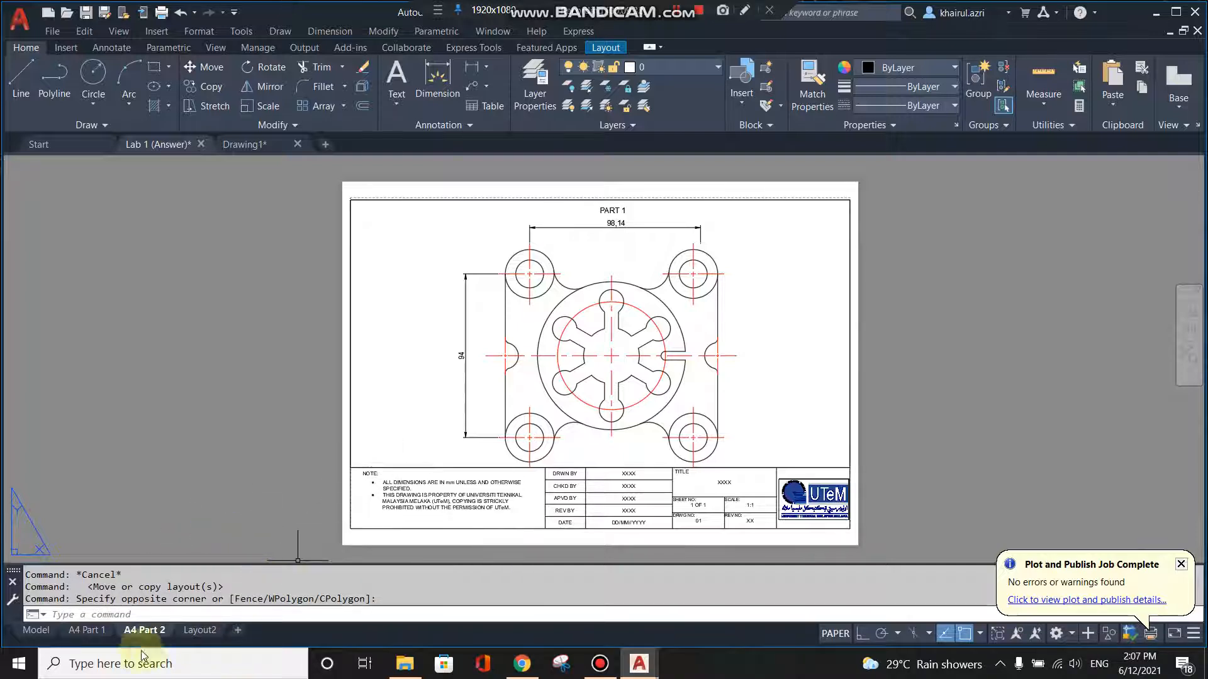
Step: Switch to model space and show the free area beside the Part 1 drawing
left_click(35, 630)
scroll(798, 261, "down", 2)
middle_click_drag(821, 320, 523, 351)
left_click(103, 74)
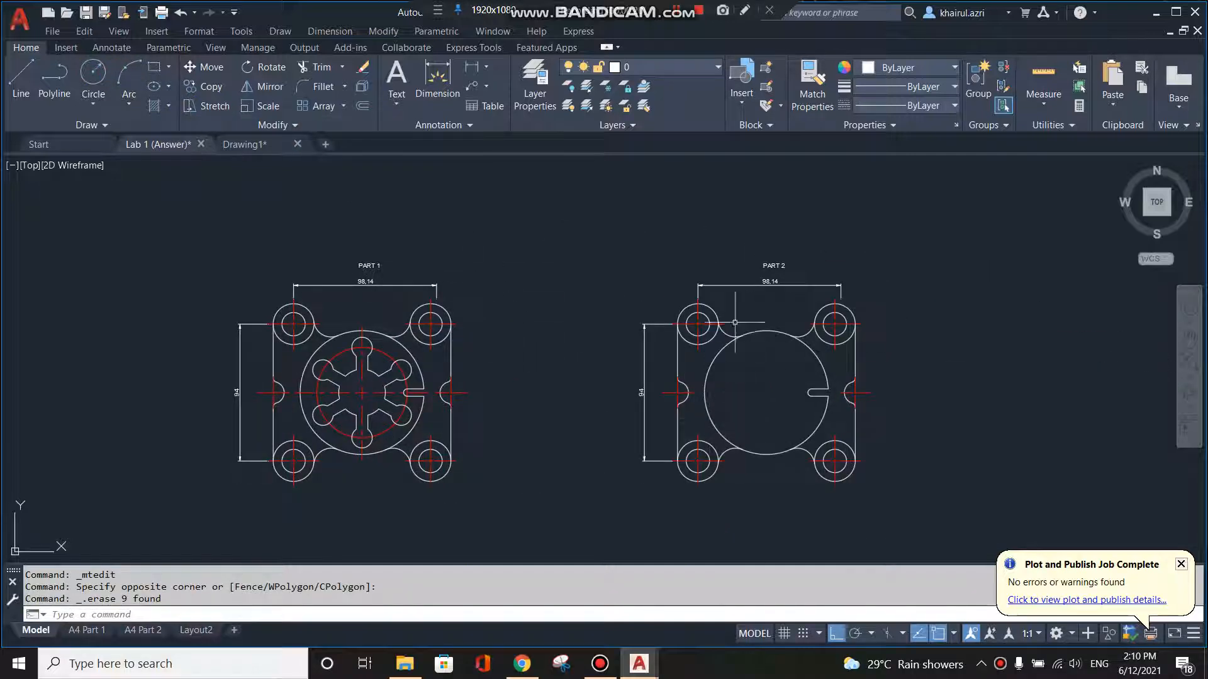
Step: In the A4 Part 2 layout, activate the viewport, reposition its view to centre Part 2, and return to paper space
mouse_move(141, 632)
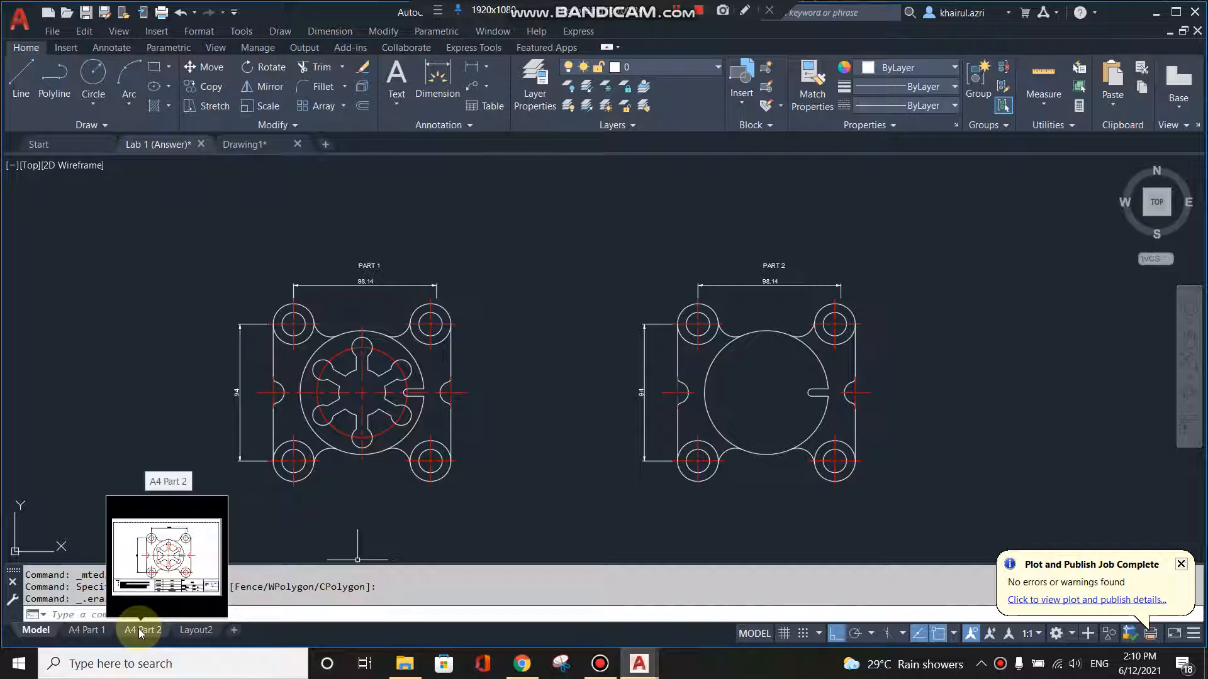
left_click(141, 633)
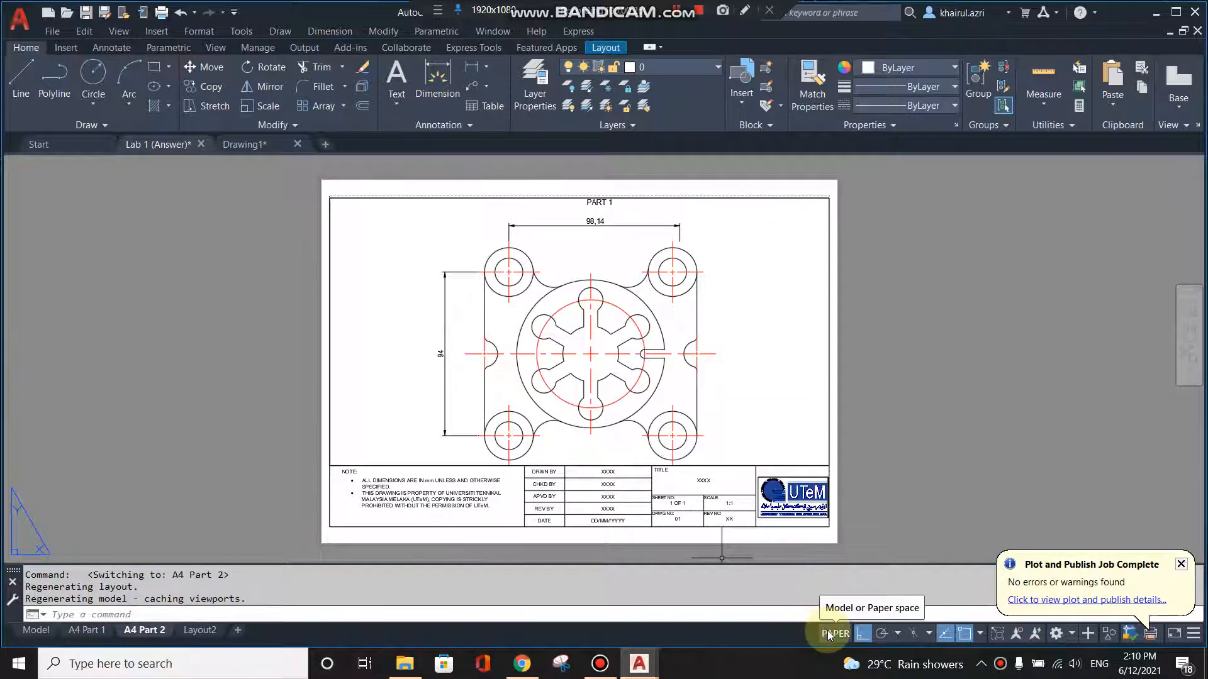
left_click(835, 633)
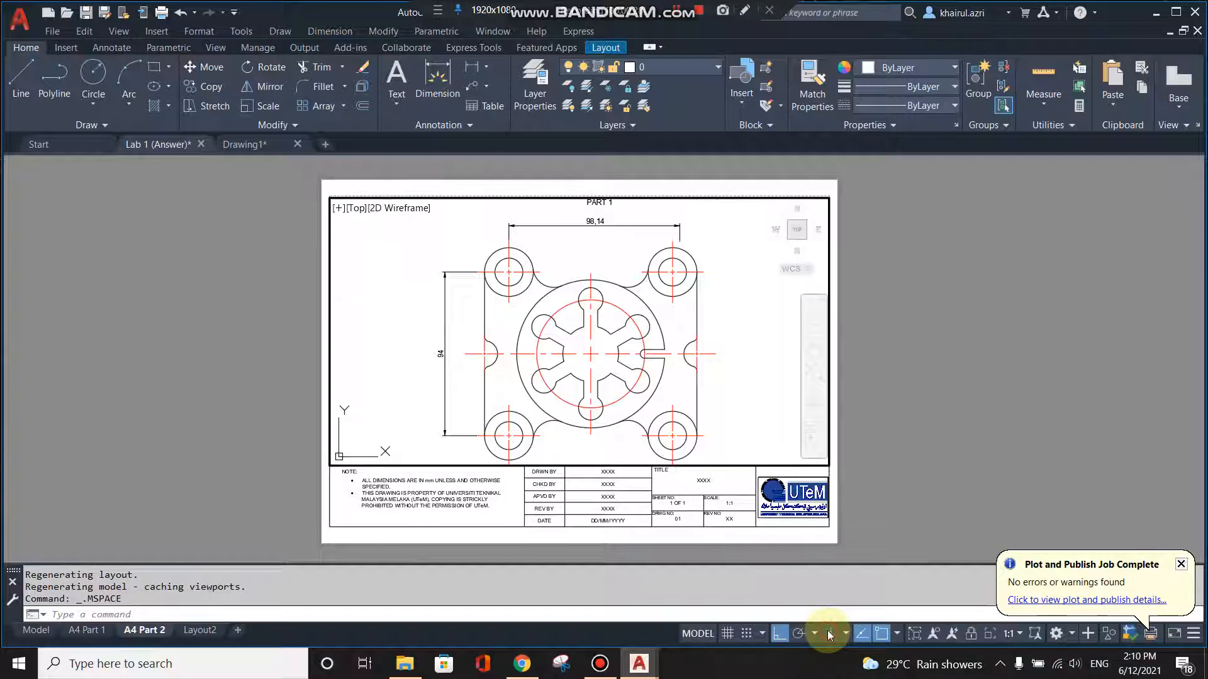
middle_click_drag(734, 400, 541, 402)
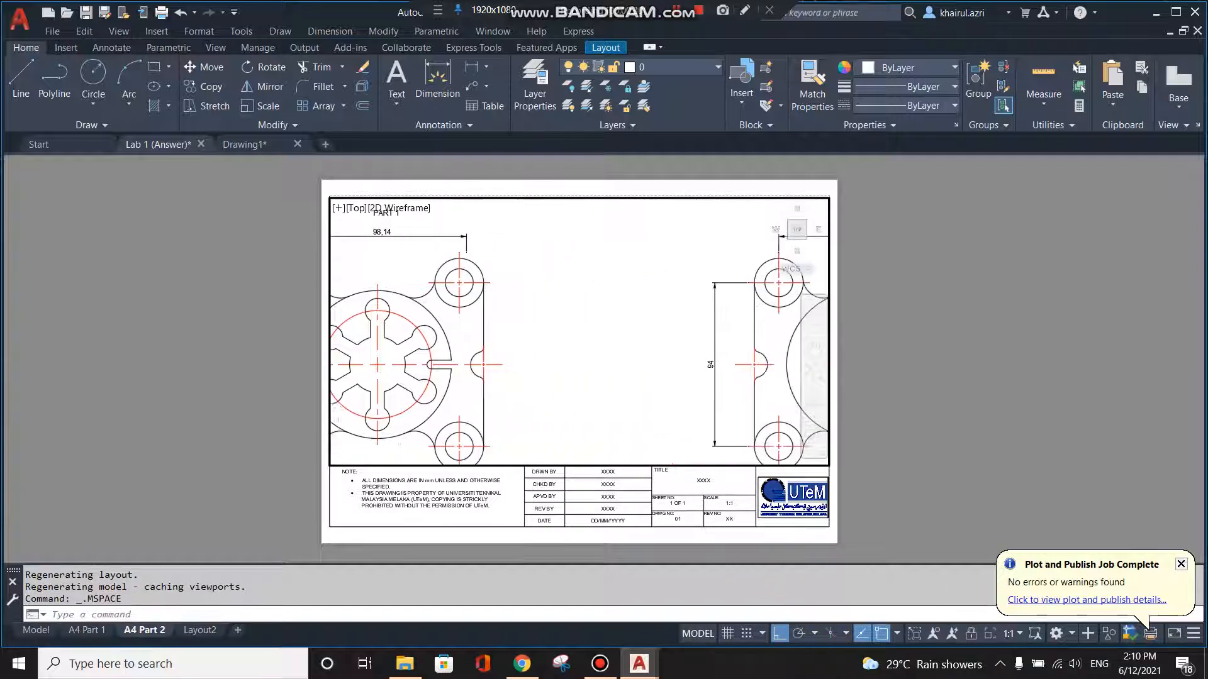
middle_click_drag(677, 371, 410, 361)
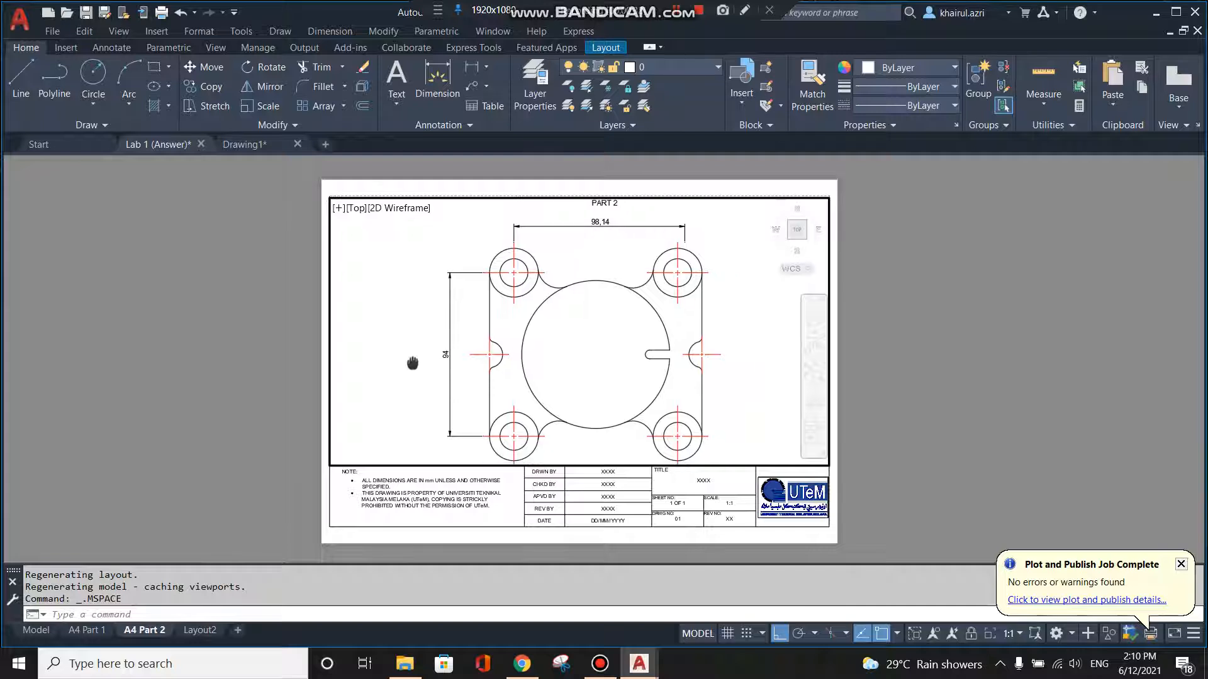
left_click(700, 634)
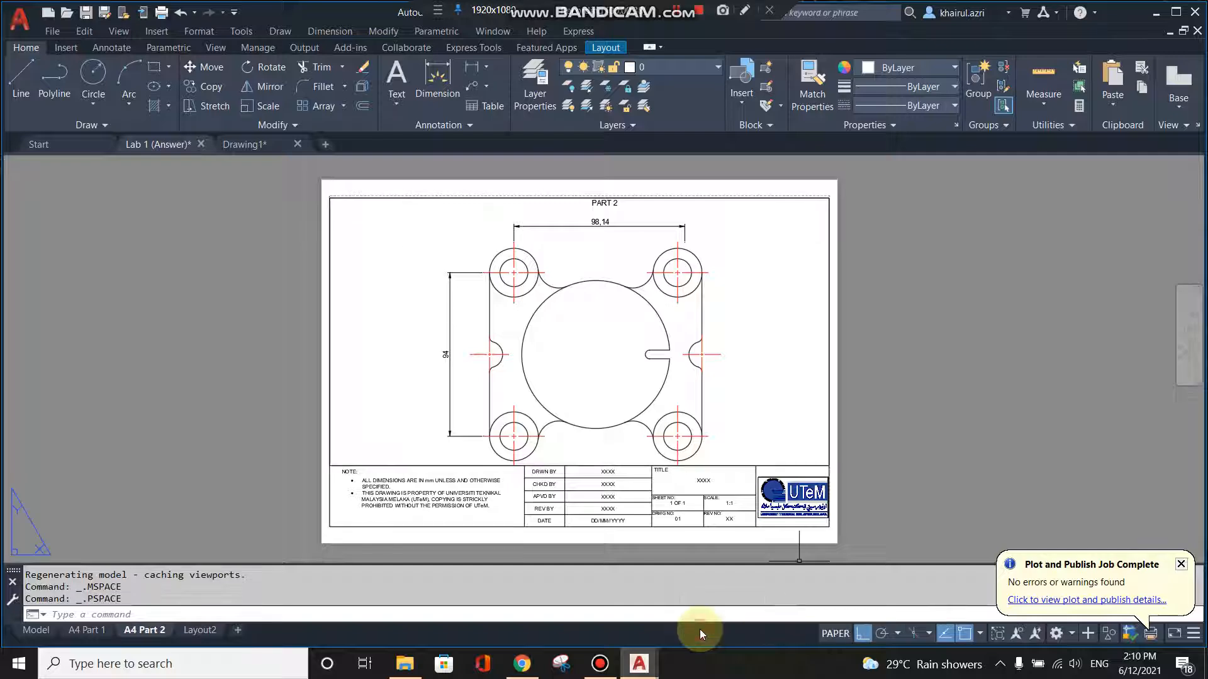
Step: Compare the A4 Part 1 and A4 Part 2 layouts by switching between them, ending on A4 Part 2
scroll(689, 480, "down", 2)
left_click(85, 635)
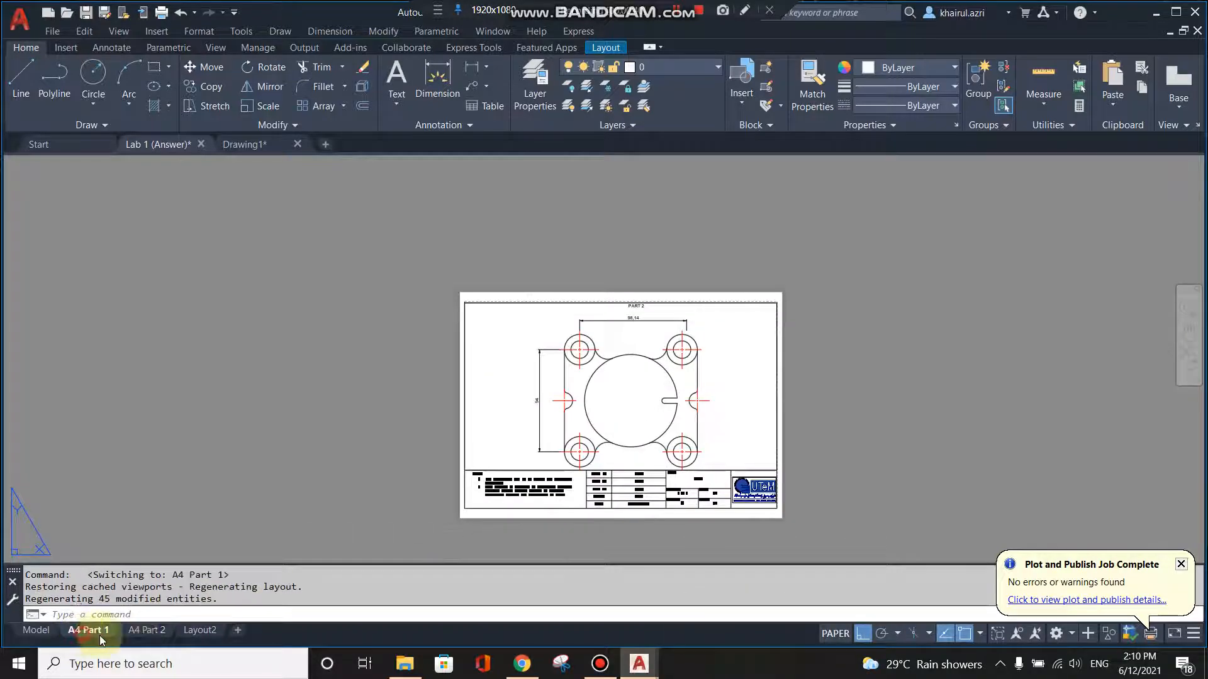
left_click(147, 635)
left_click(97, 631)
left_click(144, 631)
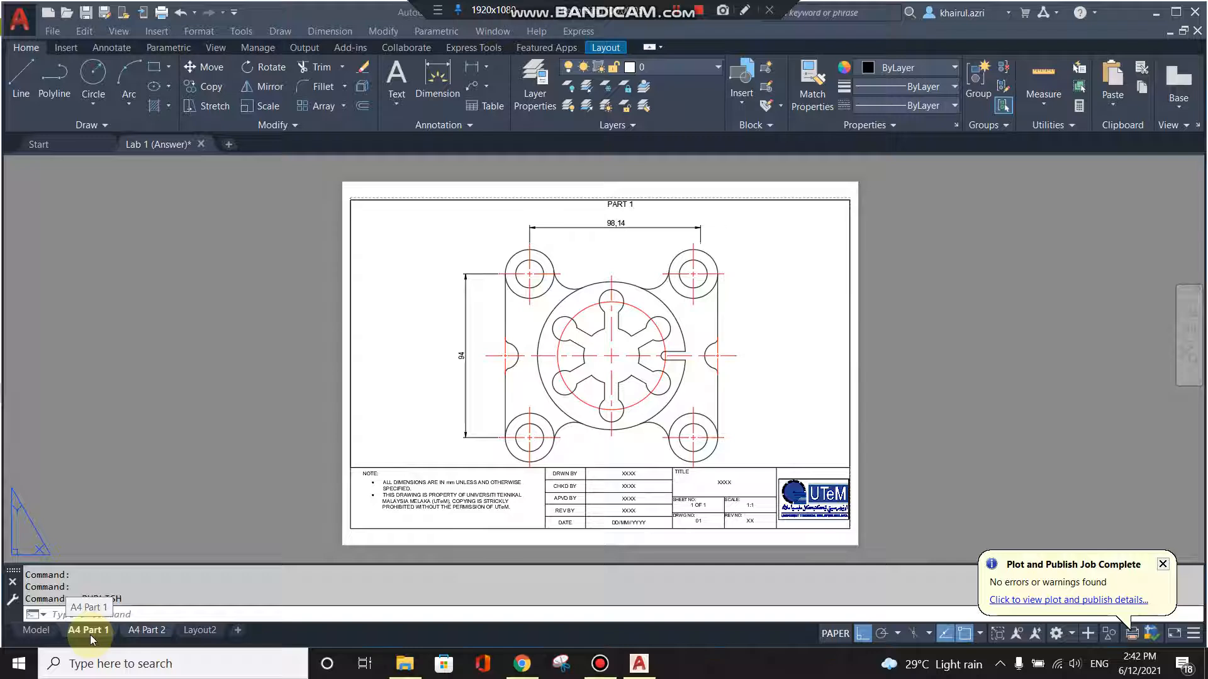
left_click(149, 630)
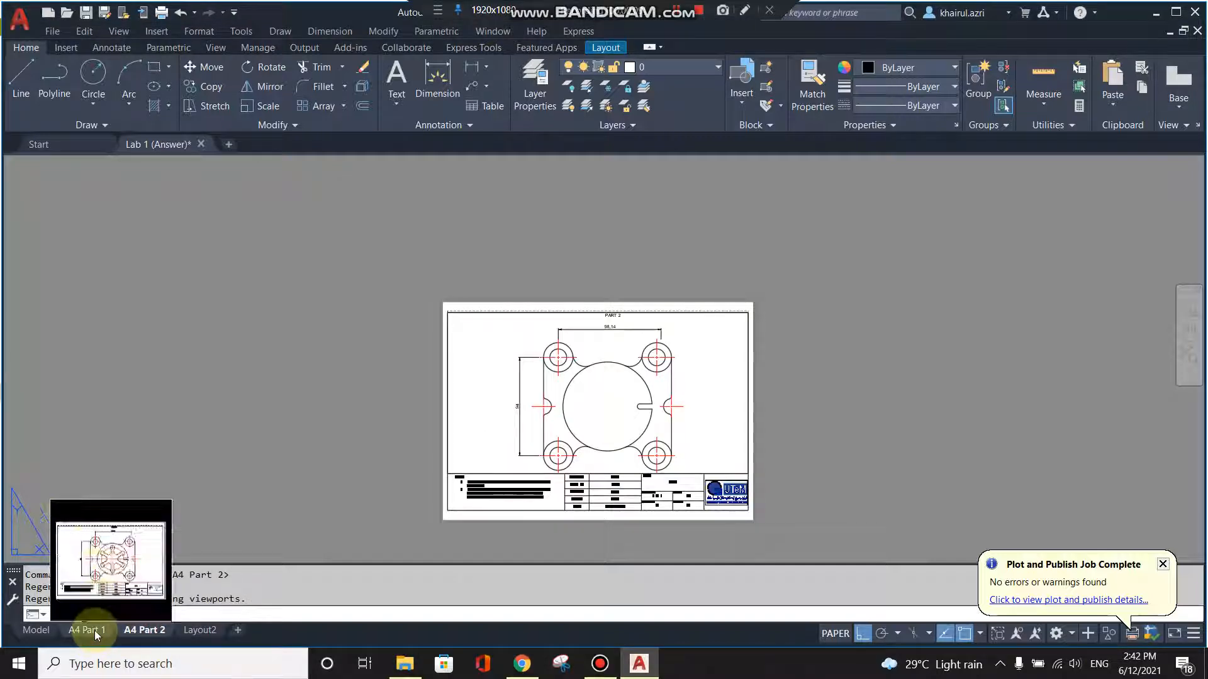
left_click(95, 631)
left_click(150, 634)
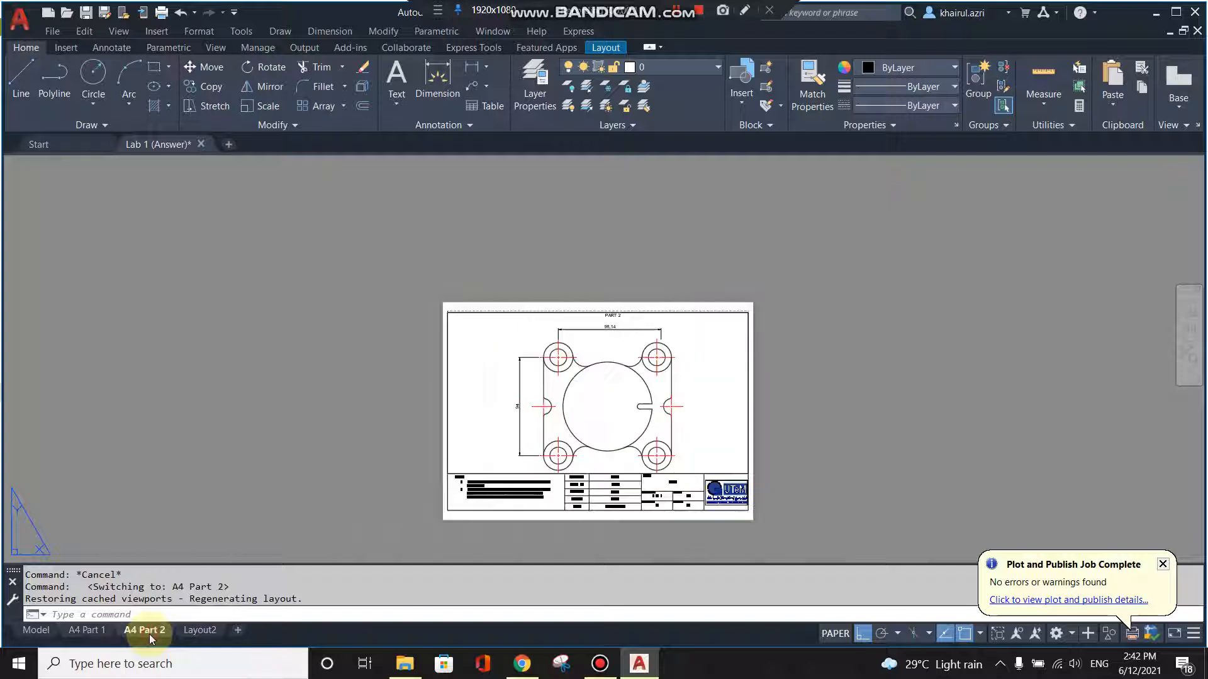
scroll(604, 377, "up", 2)
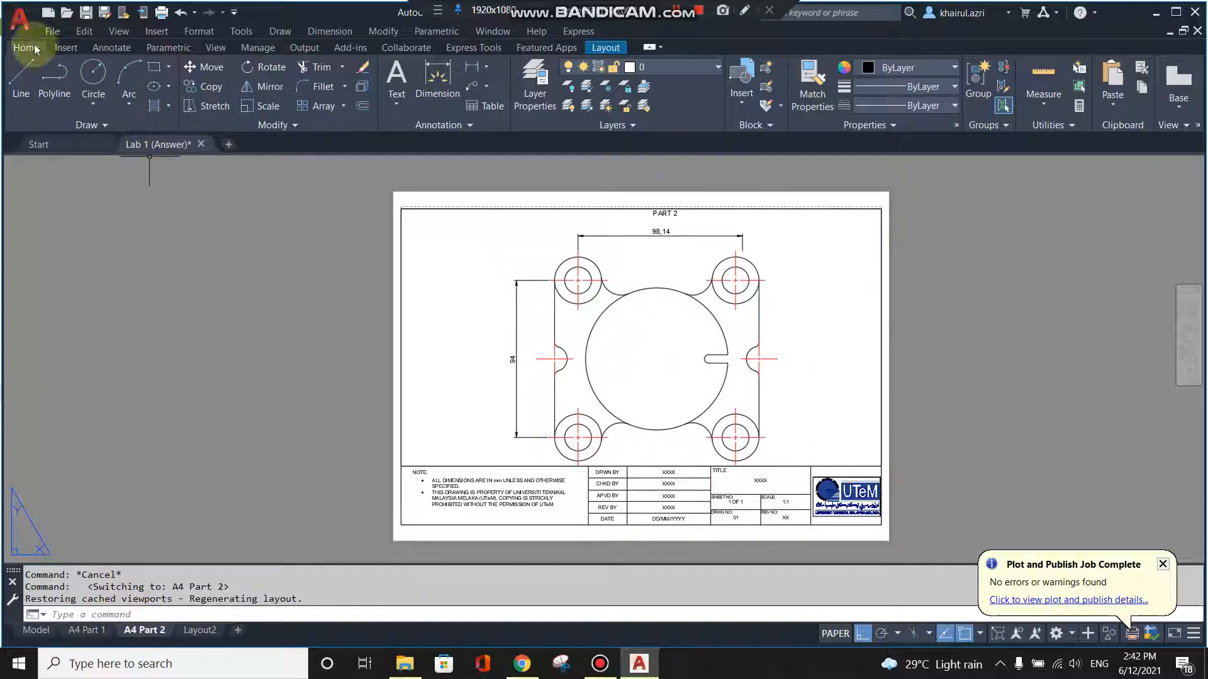
Step: Start a Batch Plot and remove the Model and Layout2 sheets from the list, keeping A4 Part 1 and A4 Part 2
left_click(25, 27)
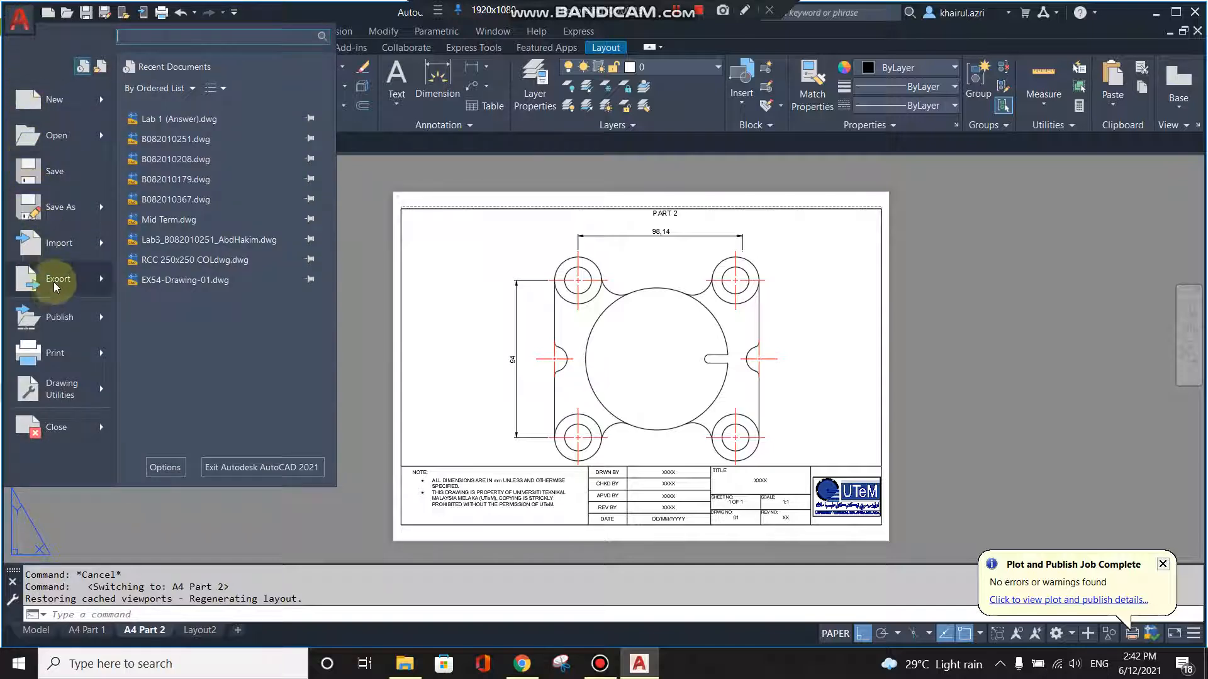
mouse_move(57, 320)
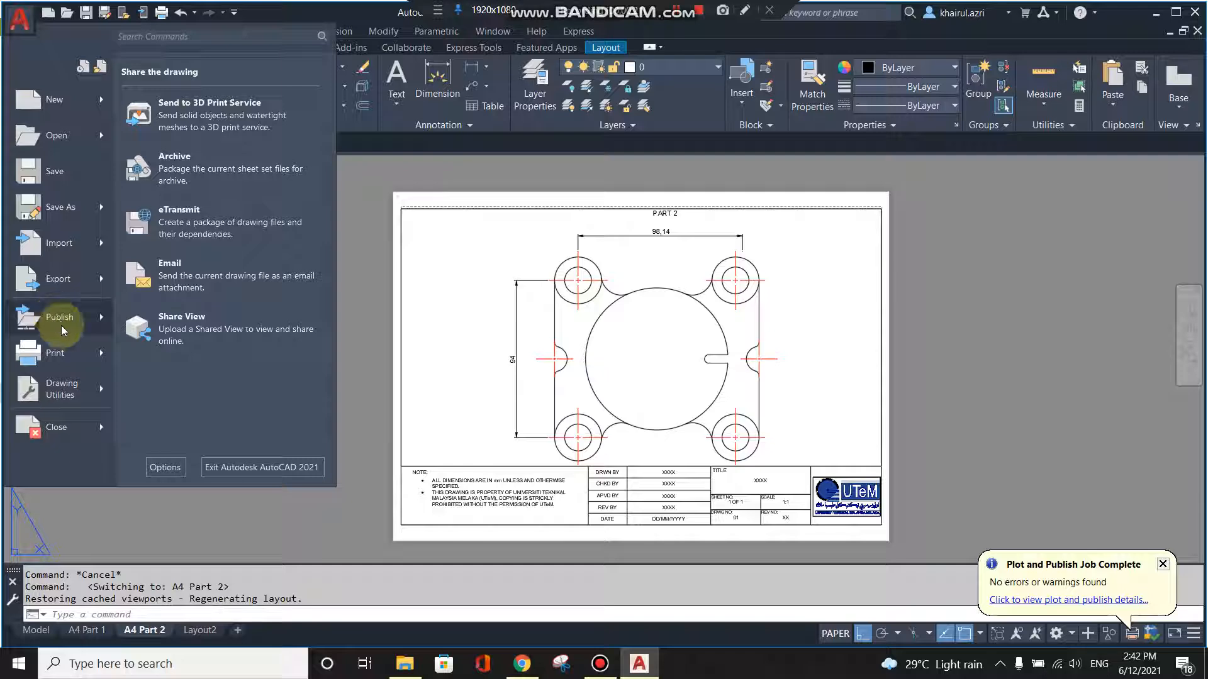
mouse_move(70, 347)
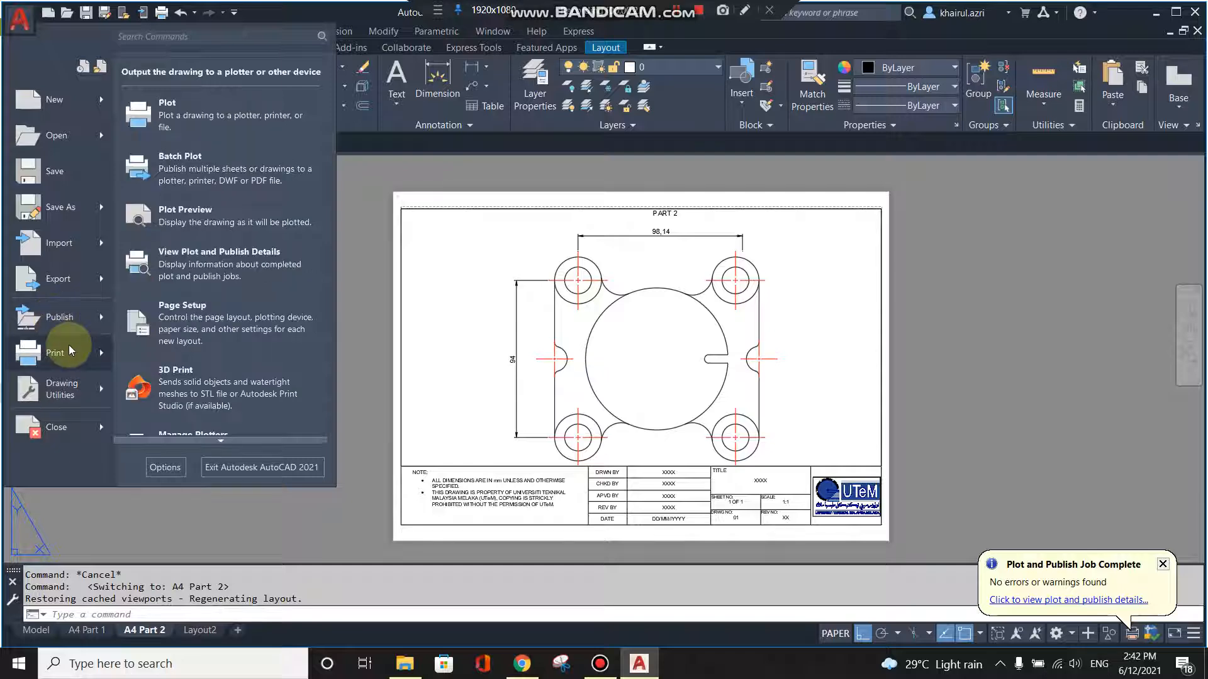
left_click(197, 184)
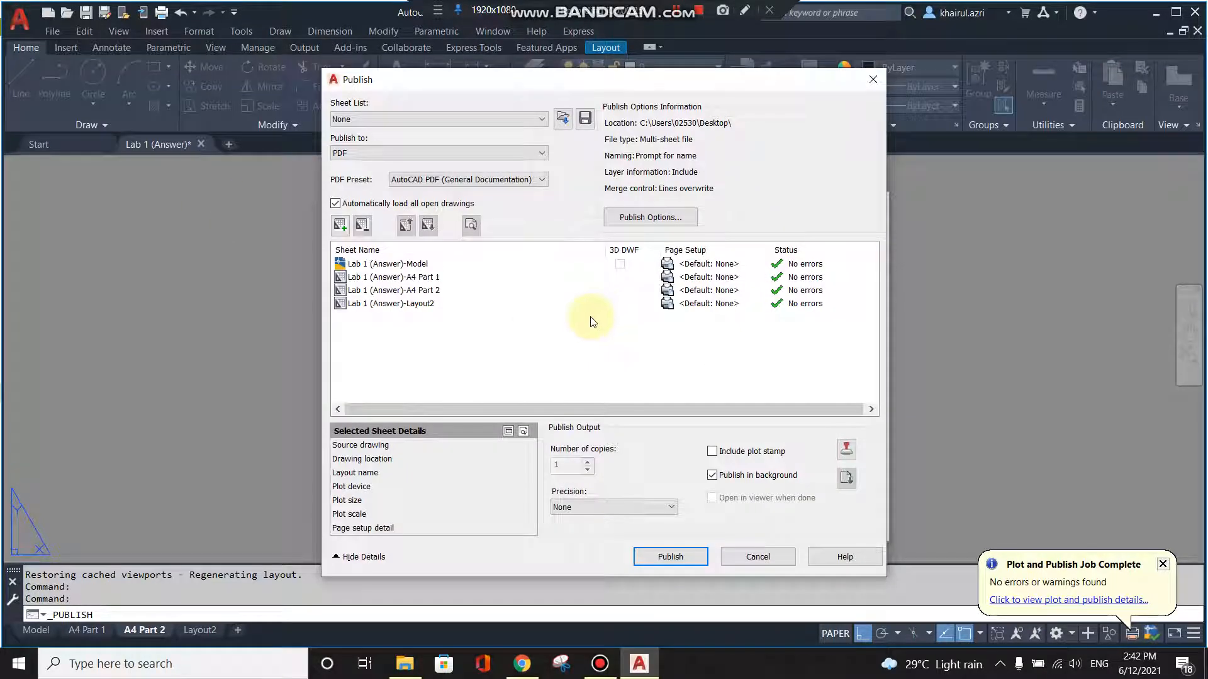
left_click(414, 264)
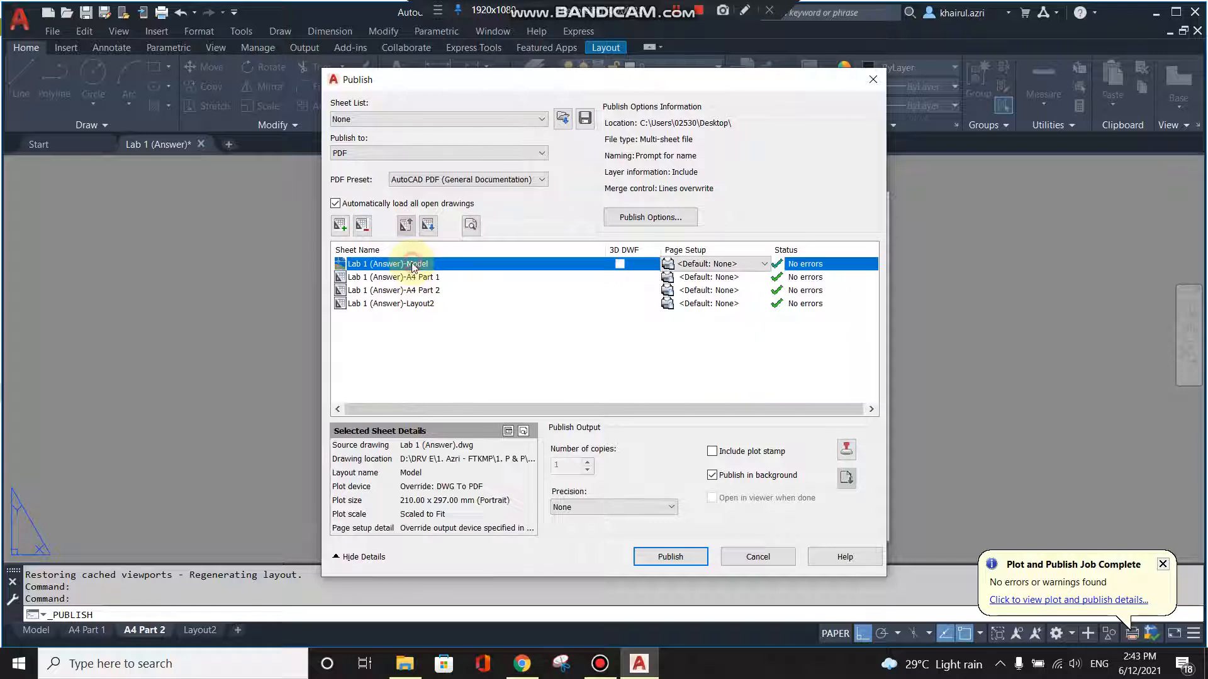
left_click(363, 225)
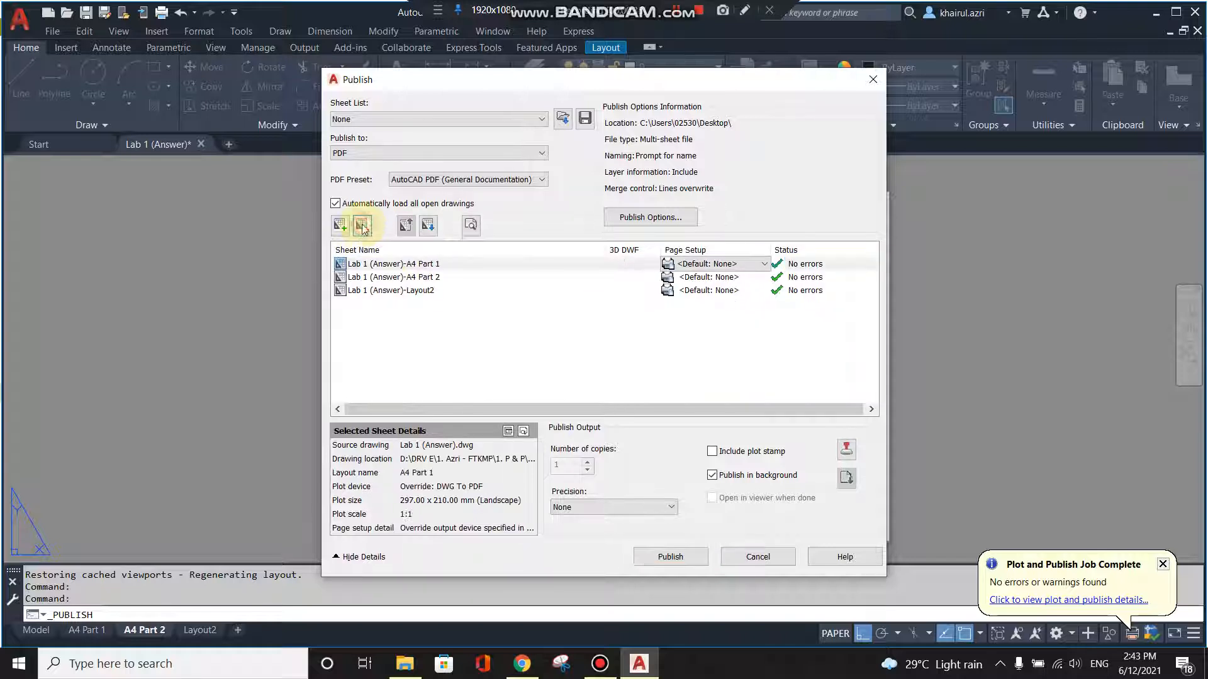
left_click(380, 291)
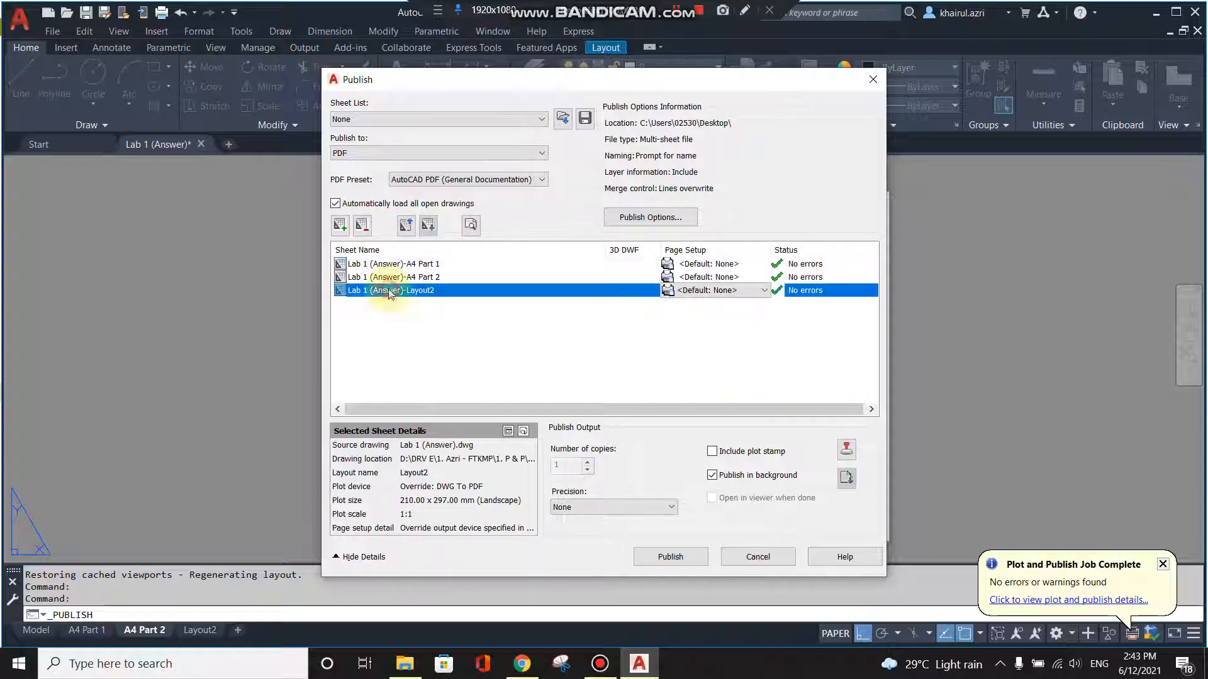
left_click(365, 227)
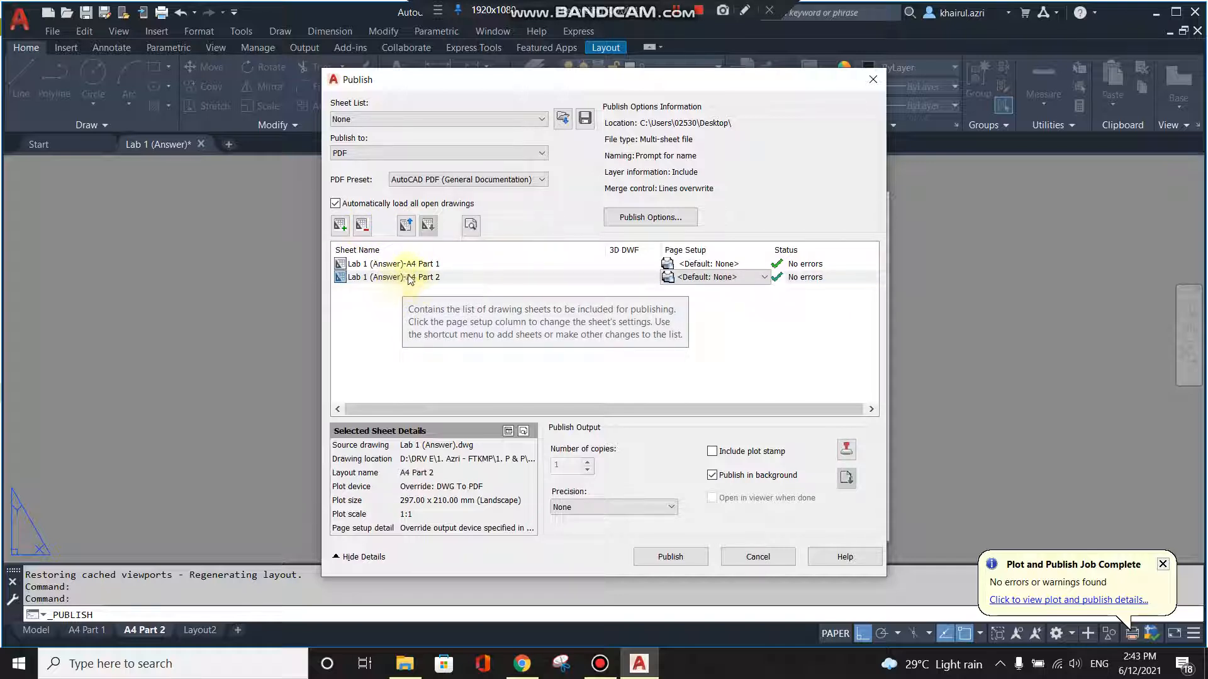
left_click(403, 368)
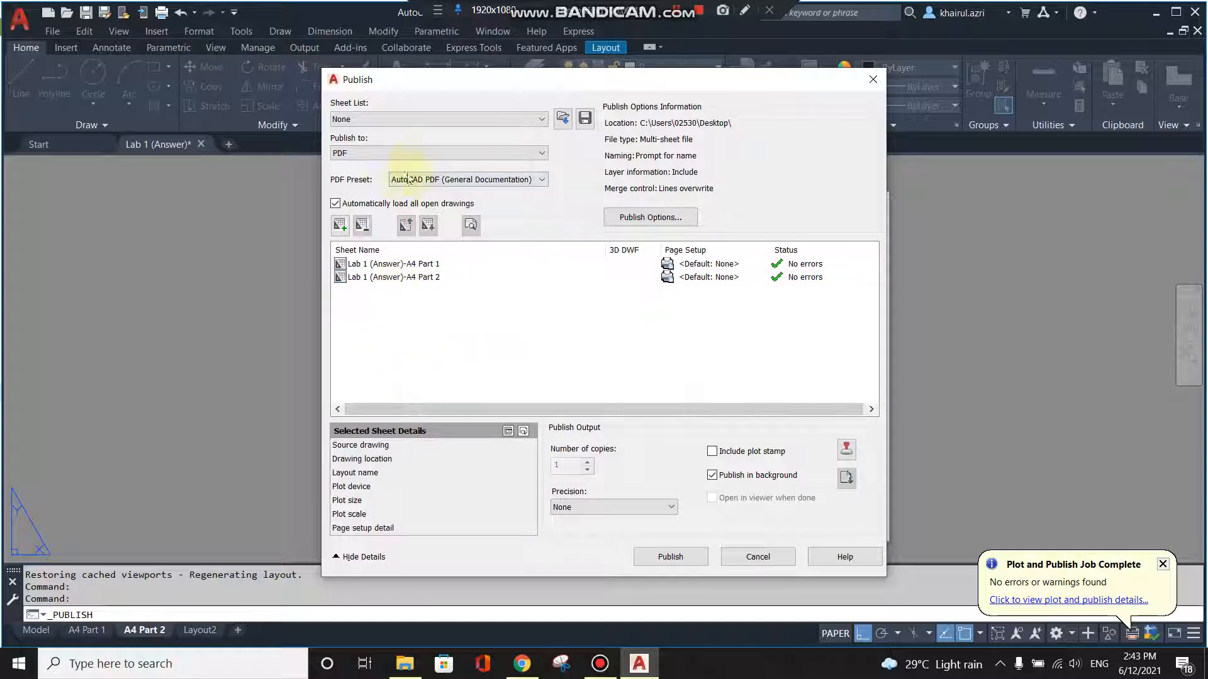
Step: Choose PDF as the publish format and set the output location to the Sample folder on the Desktop
left_click(413, 152)
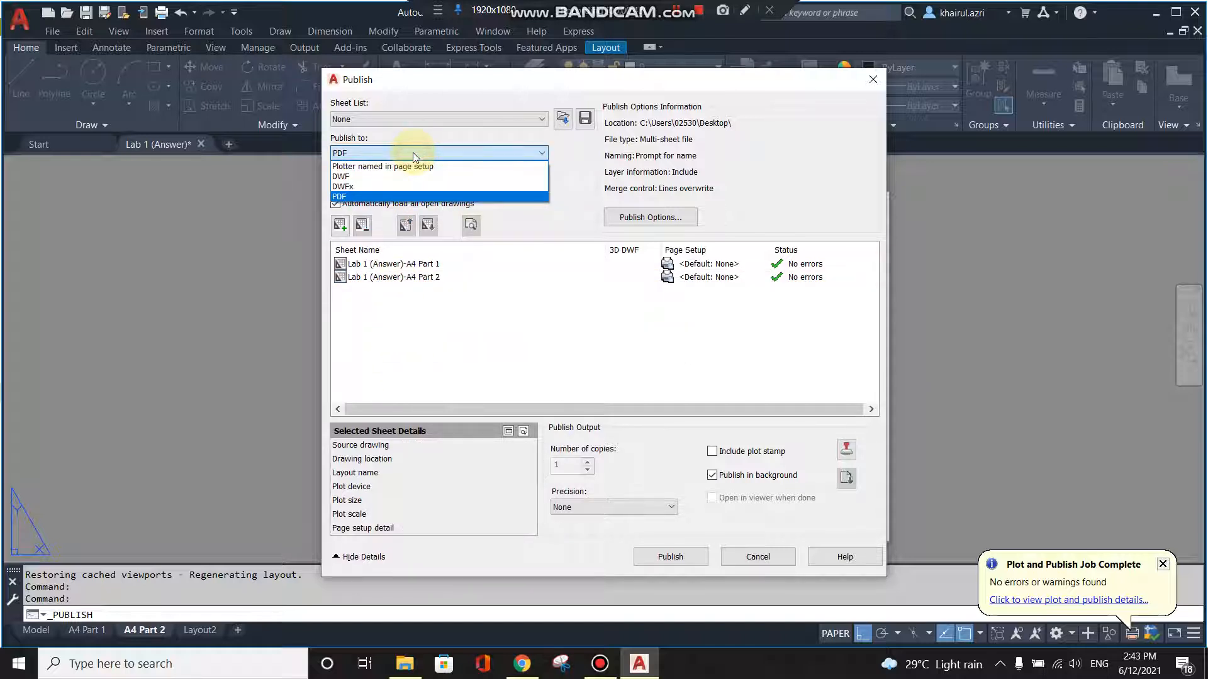
left_click(388, 199)
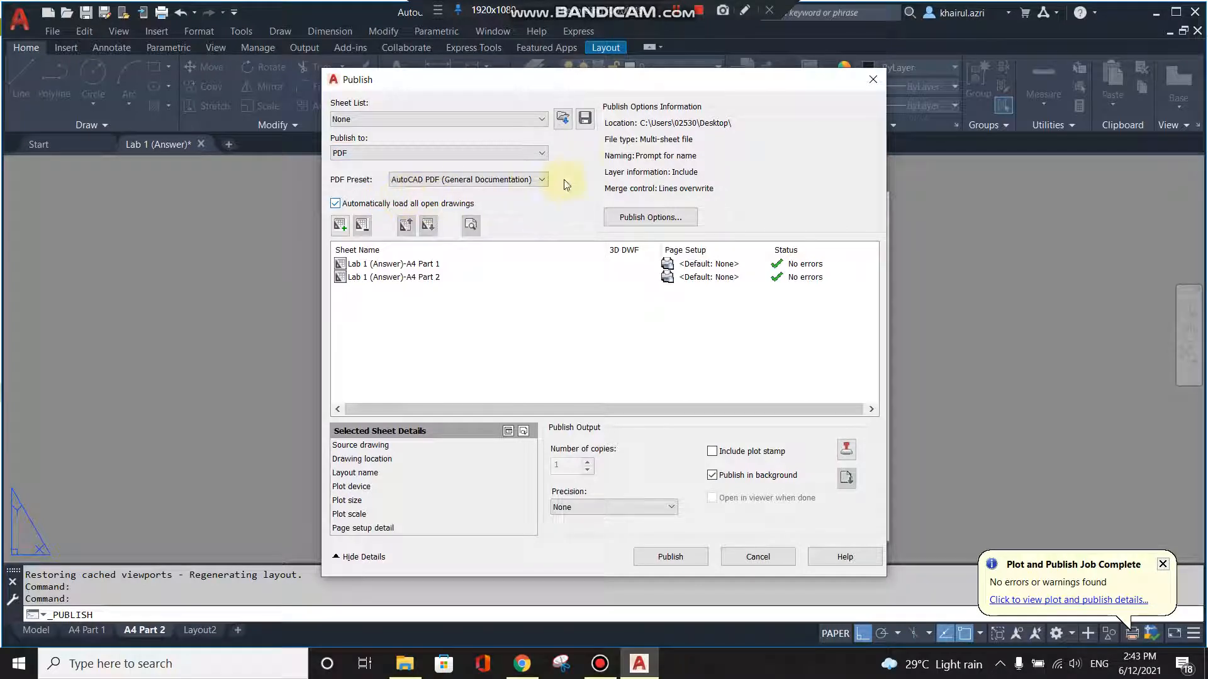
left_click(641, 220)
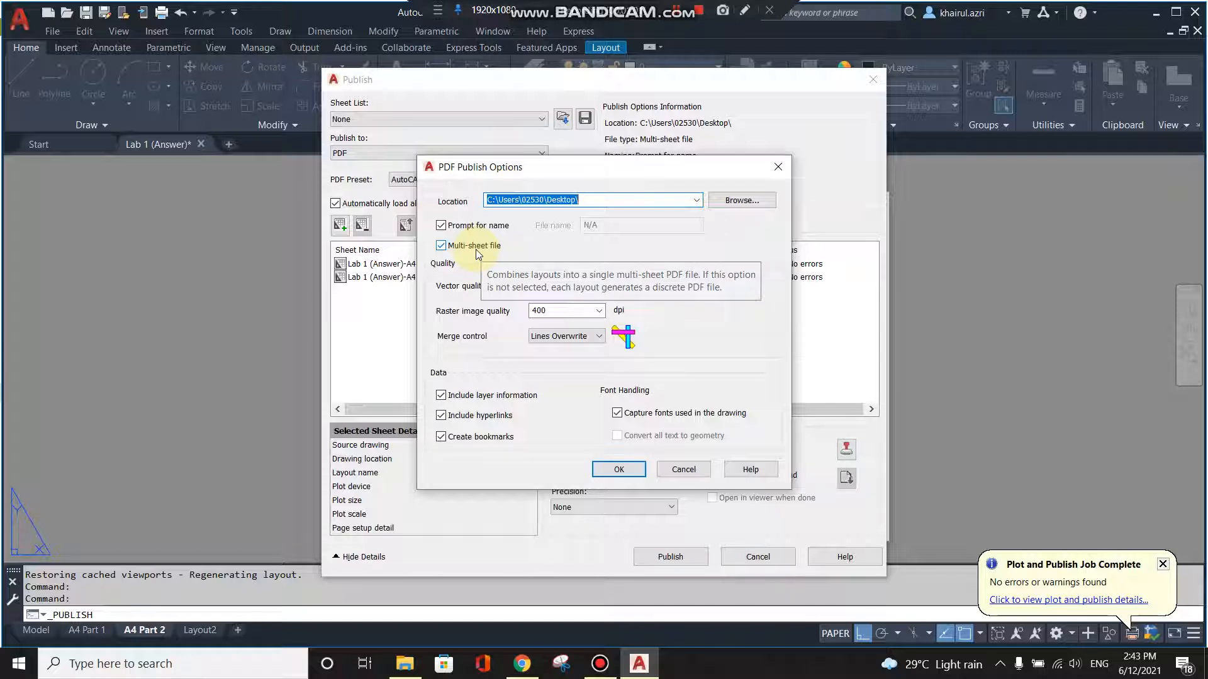
left_click(741, 205)
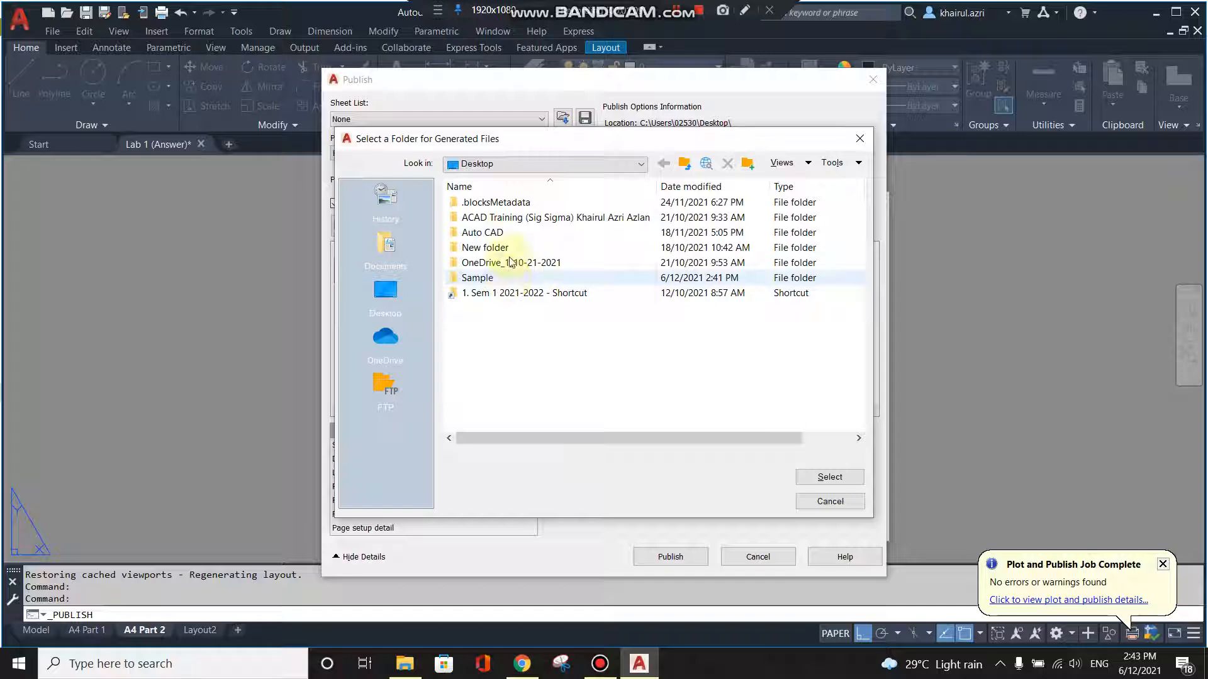
double_click(479, 278)
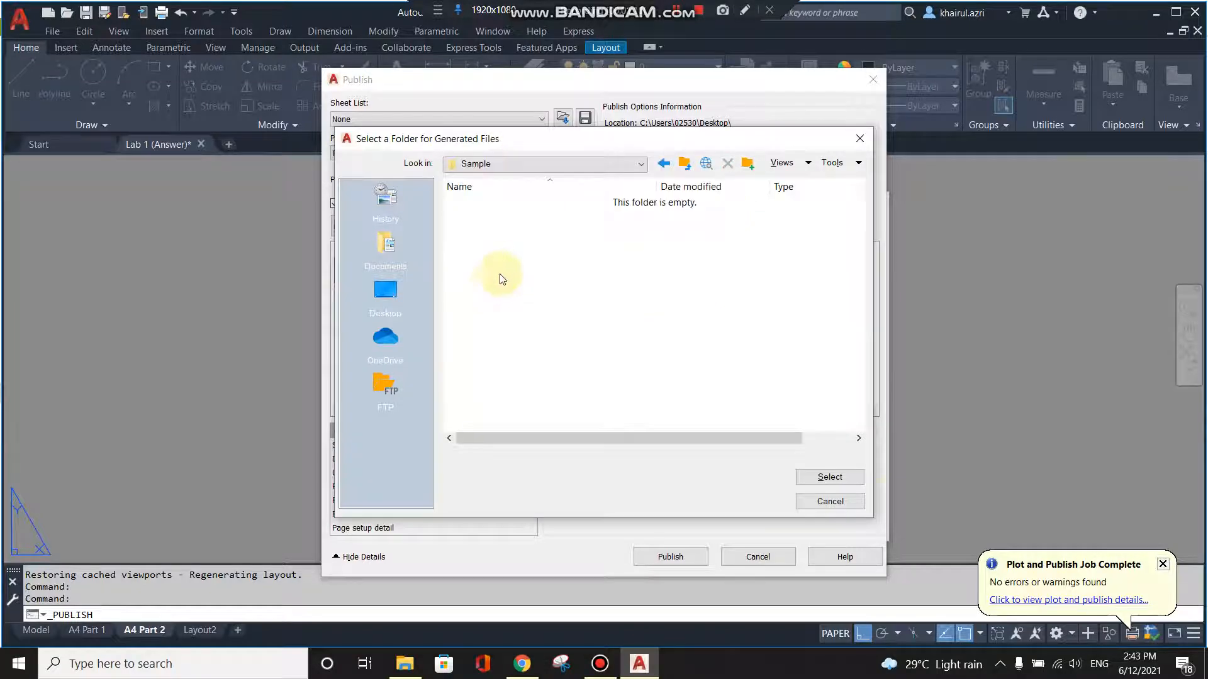
left_click(829, 478)
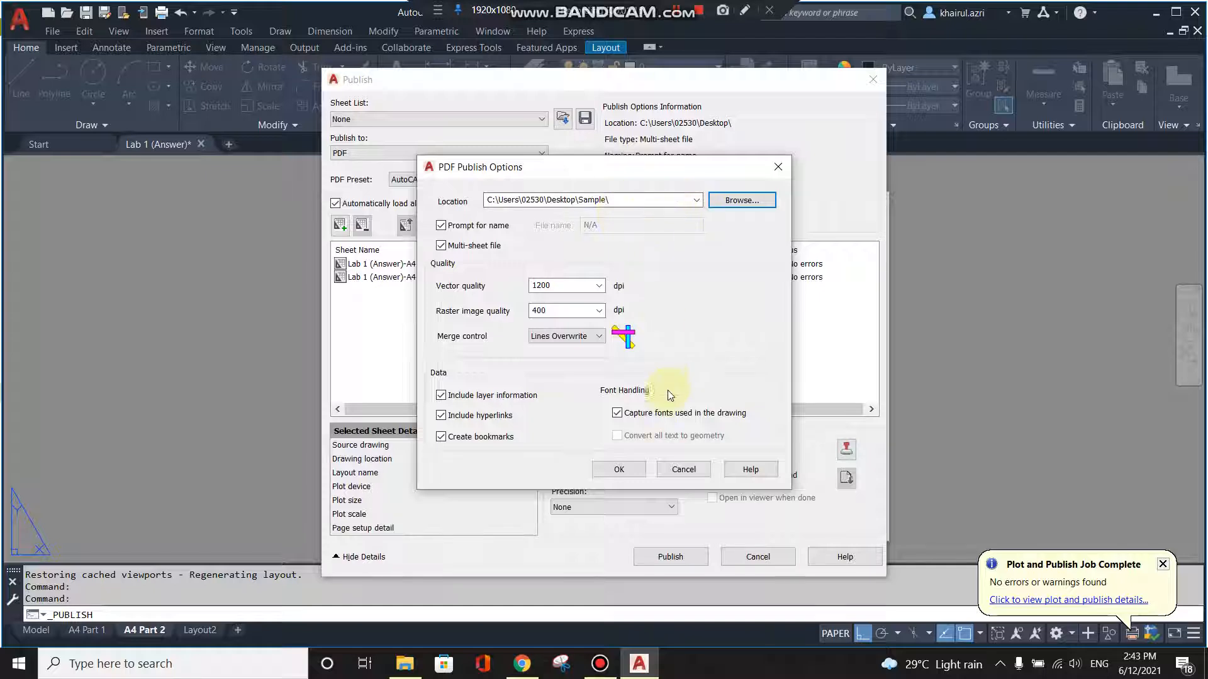
left_click(639, 469)
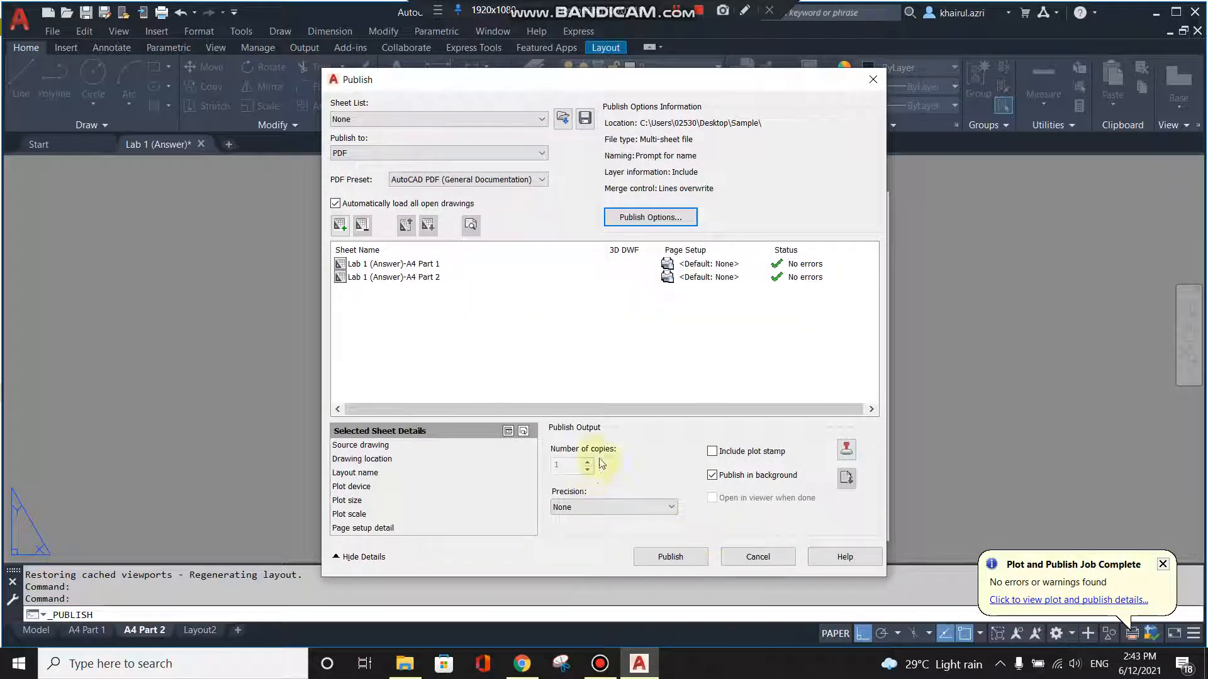
Step: Publish the A4 Part 1 and A4 Part 2 sheets as Lab 1 (Answer).pdf in the Sample folder and dismiss the background job notice
left_click(675, 557)
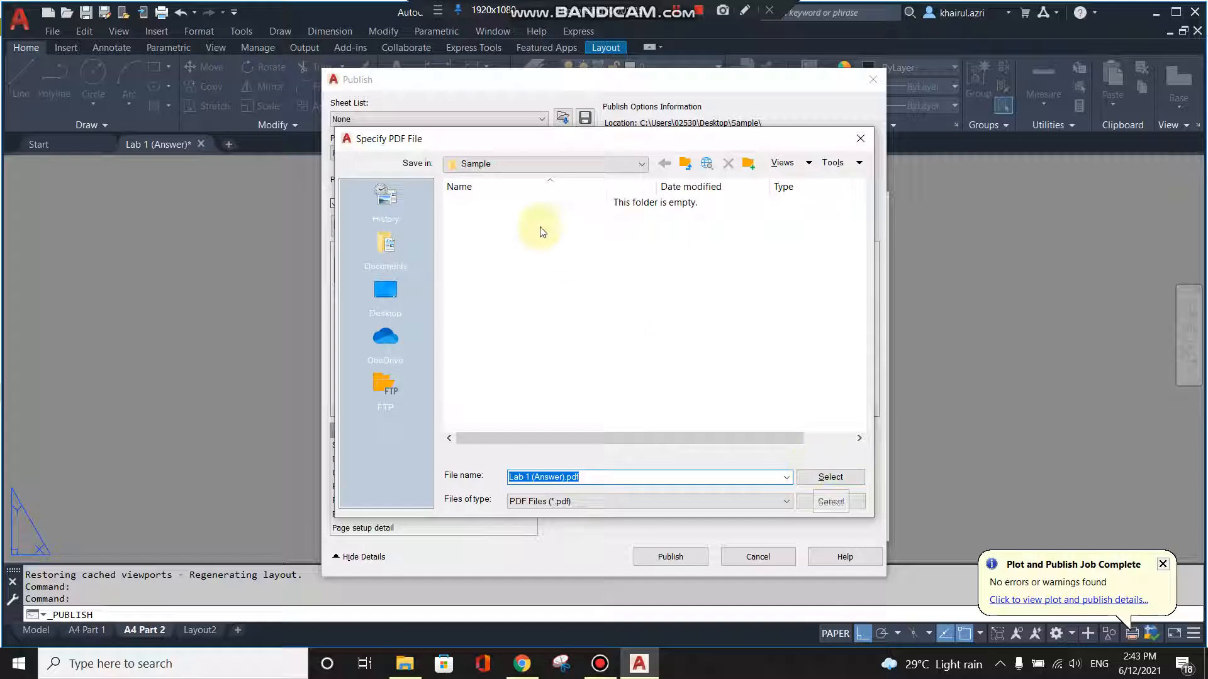
left_click(818, 478)
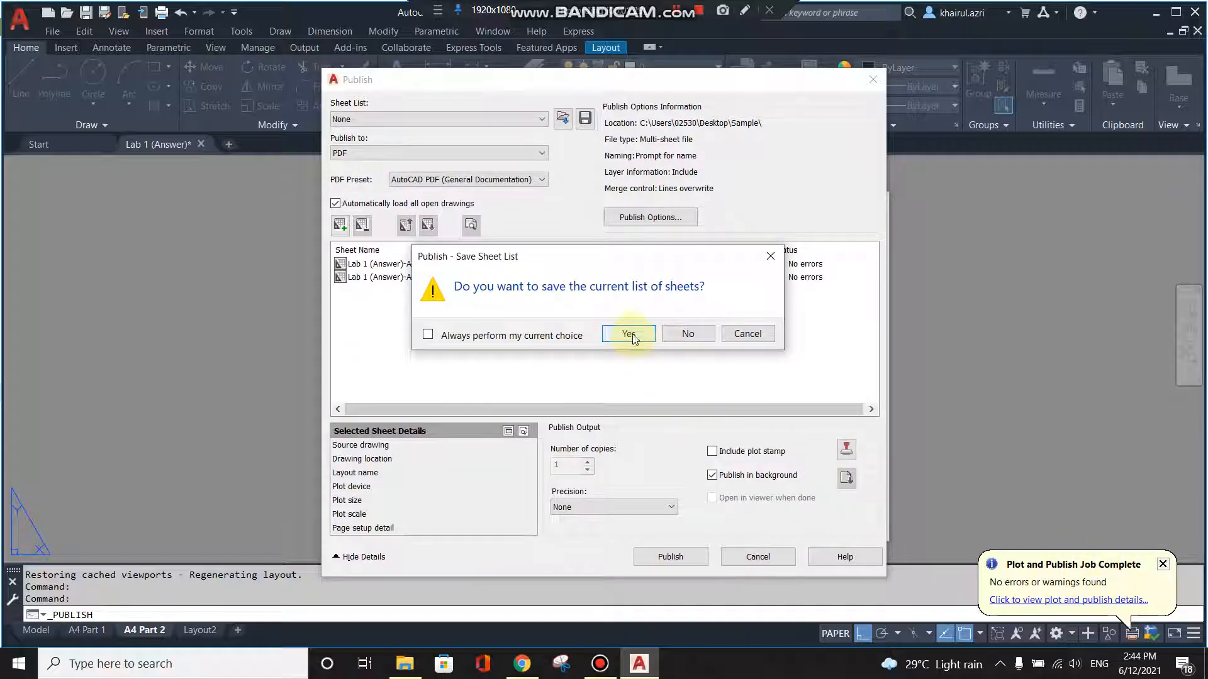
left_click(630, 334)
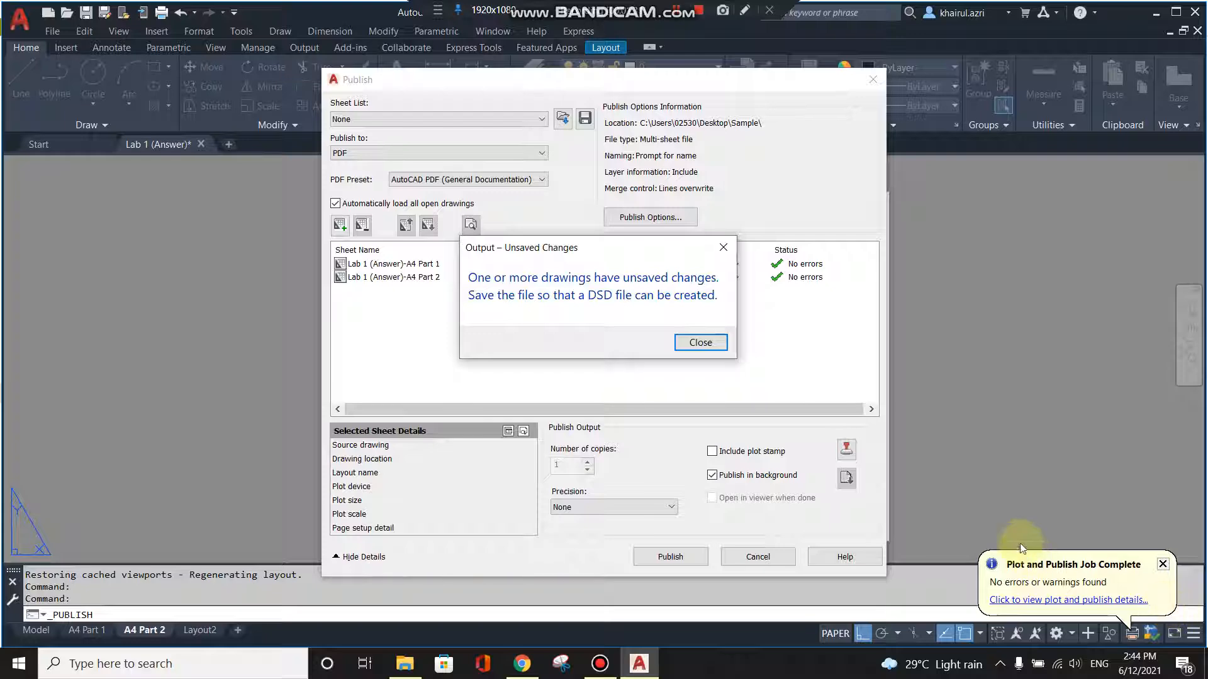
left_click(704, 343)
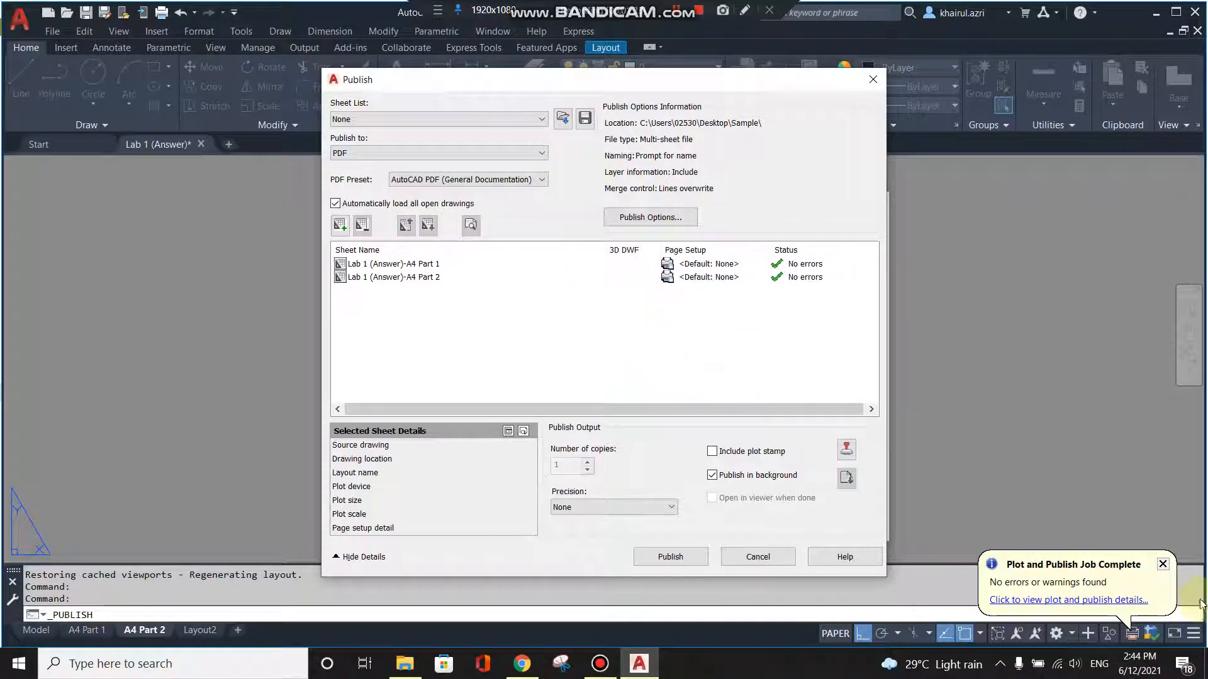
left_click(1163, 565)
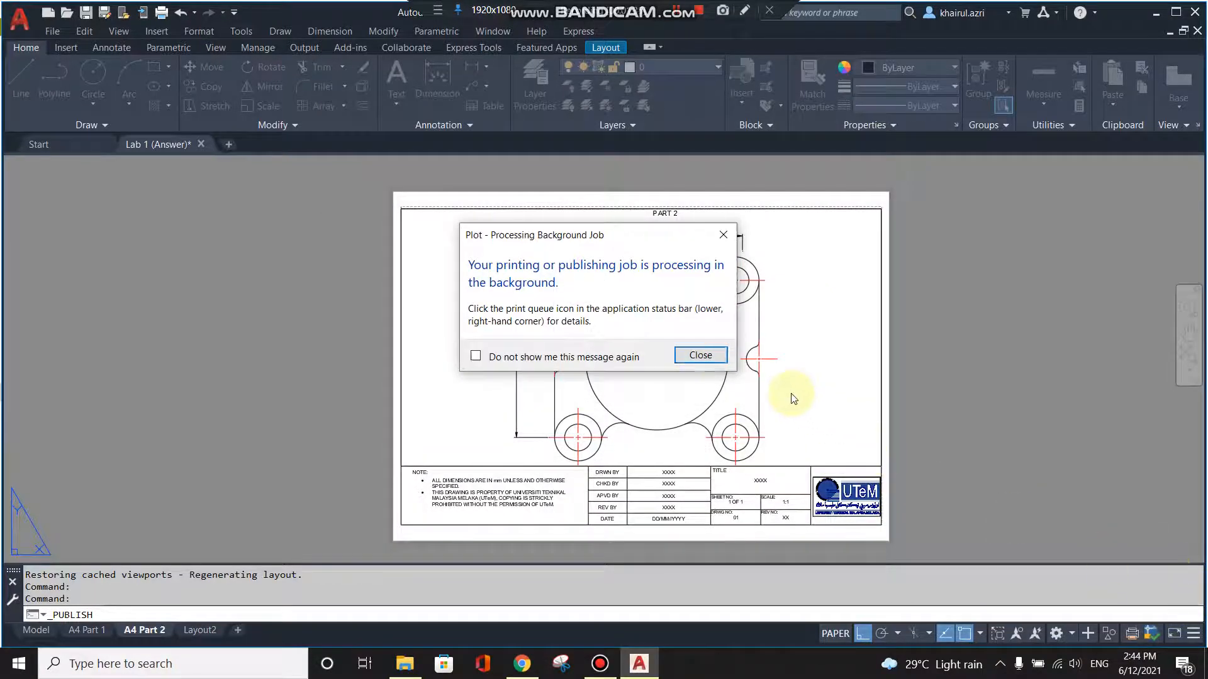
left_click(701, 356)
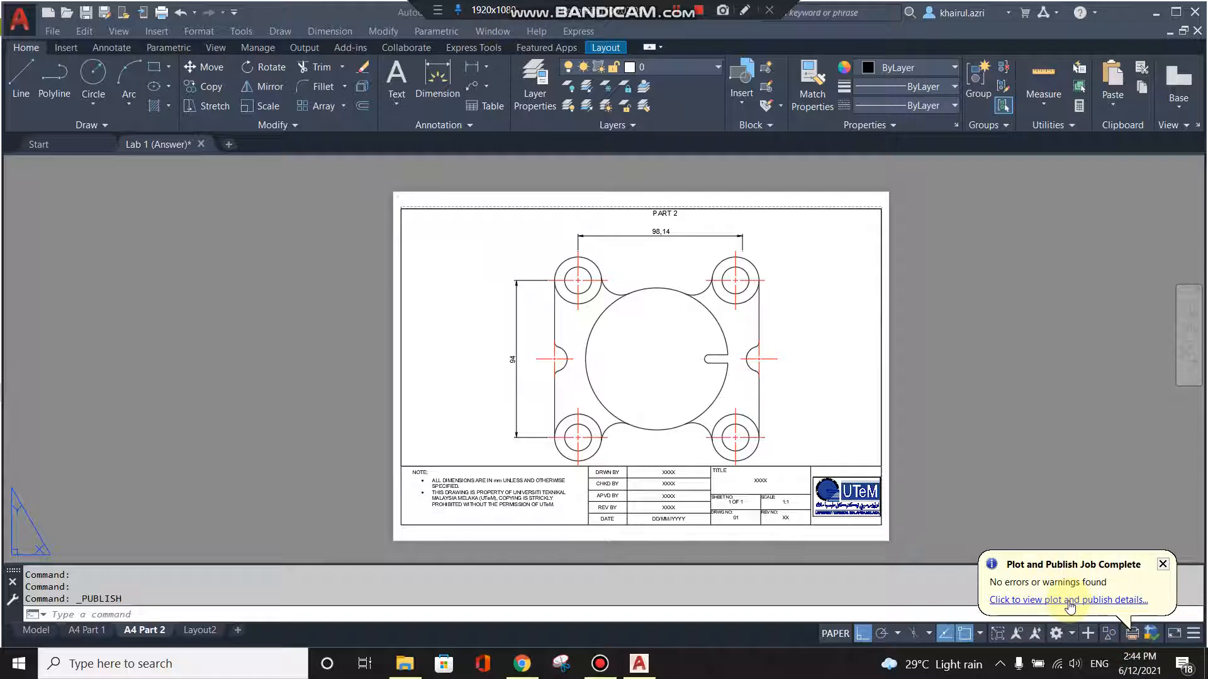
Step: Switch to File Explorer, open the Lab 1 (Answer) PDF from the Sample folder and check its Part 1 and Part 2 pages
left_click(405, 664)
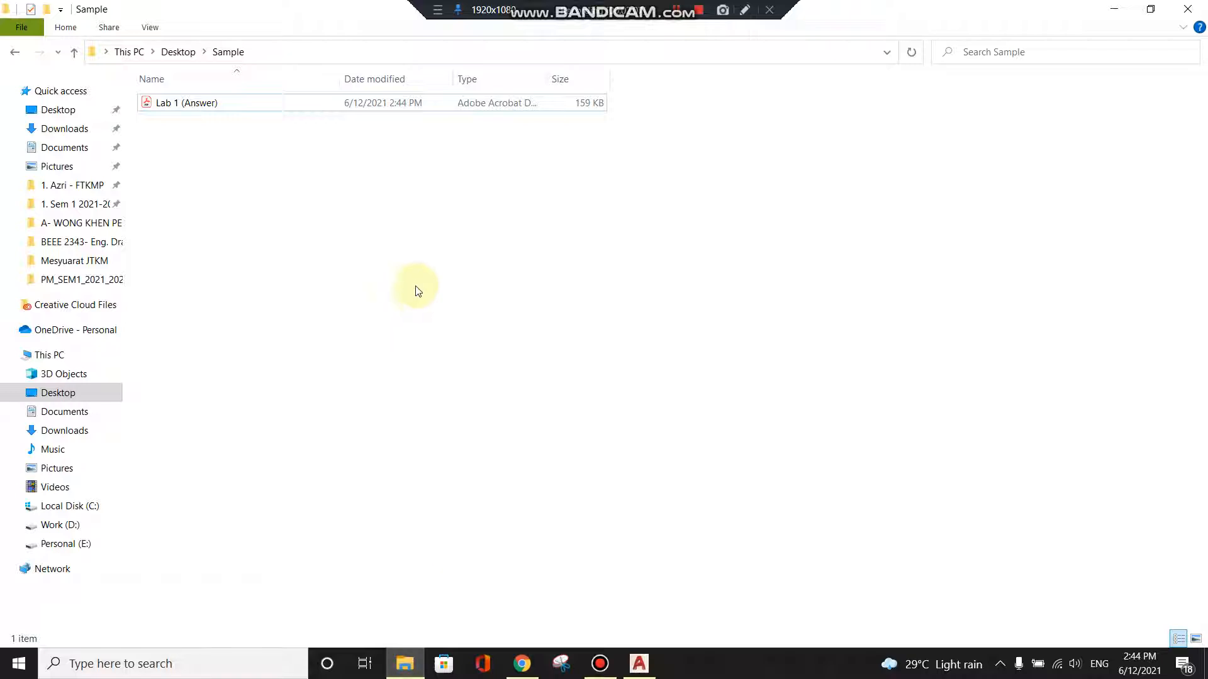
left_click(209, 104)
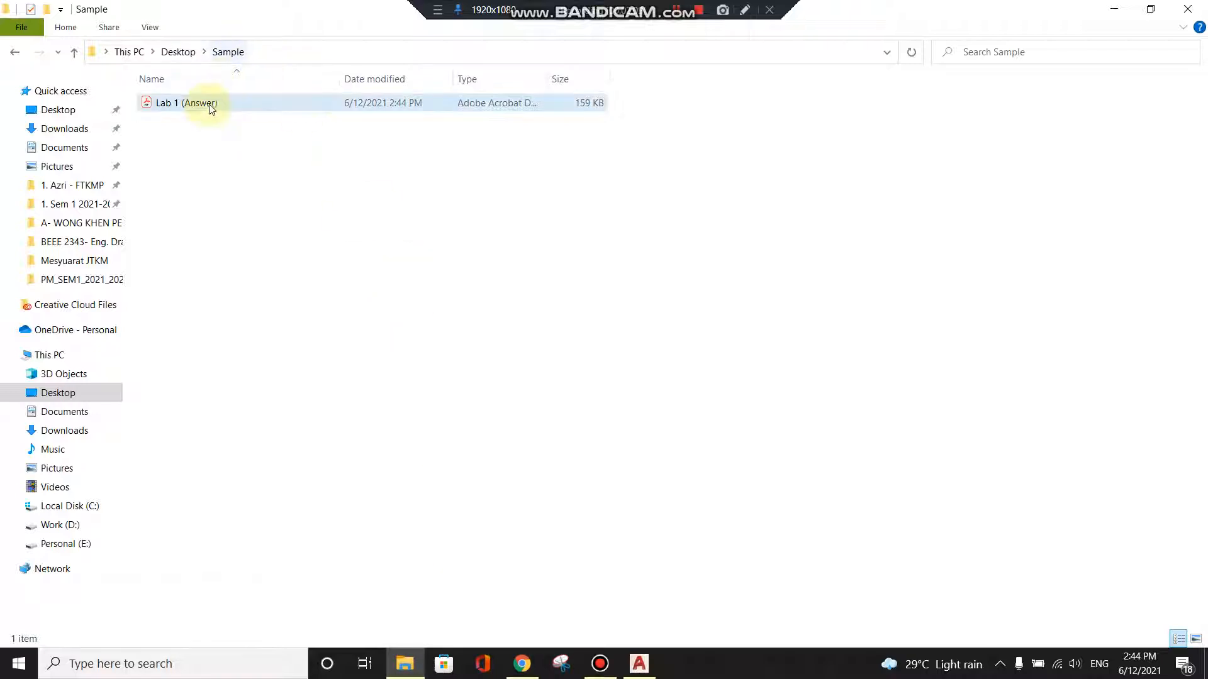
double_click(210, 106)
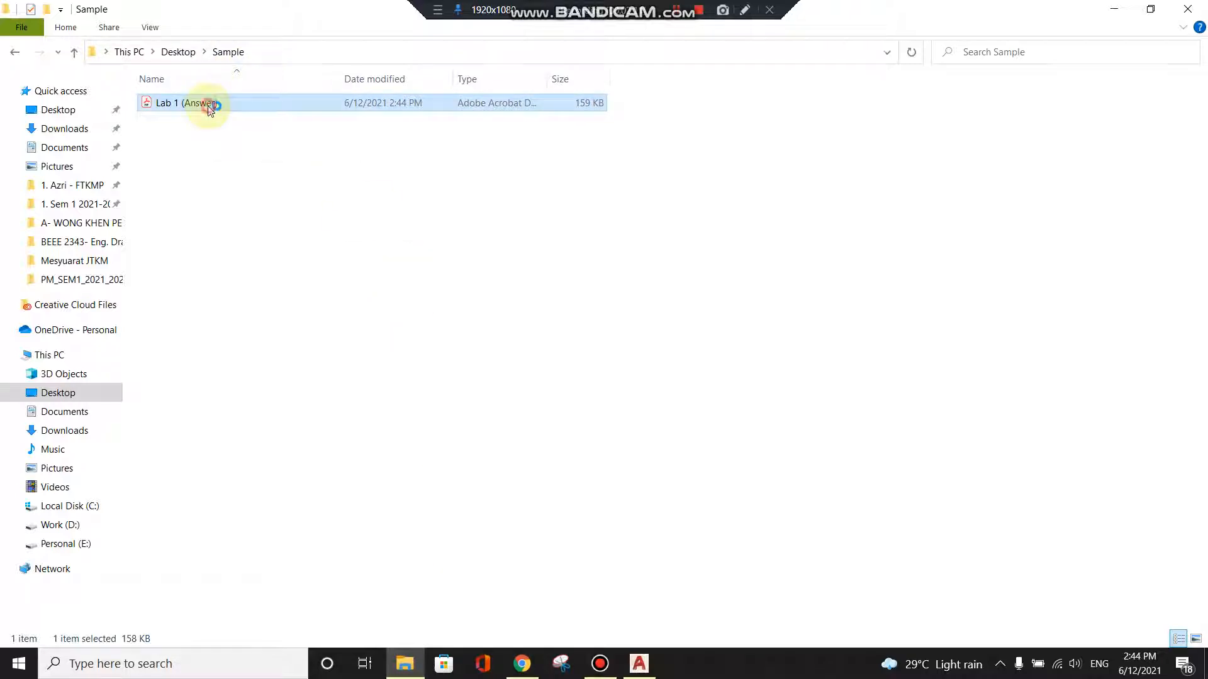
scroll(588, 377, "down", 2)
scroll(590, 376, "up", 2)
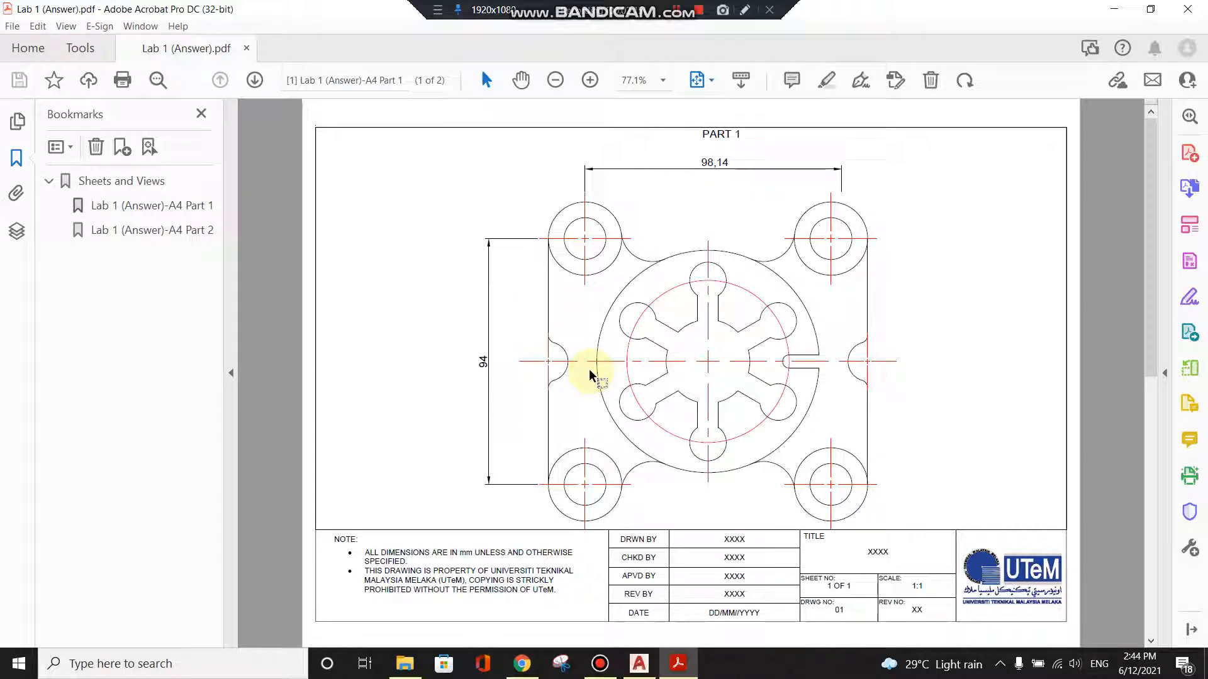